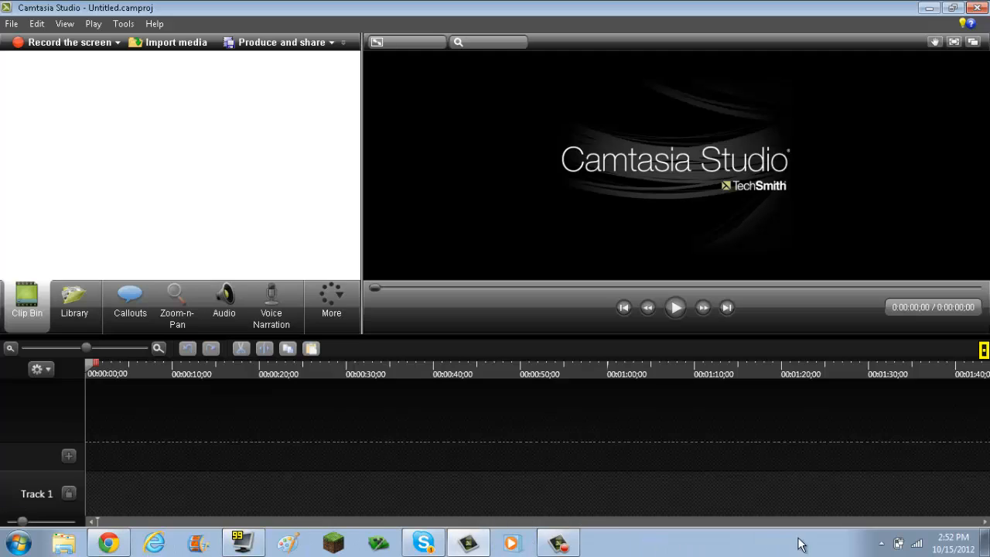
Bring up the recorder window to check the running recording, and minimize it again.
mouse_move(466, 549)
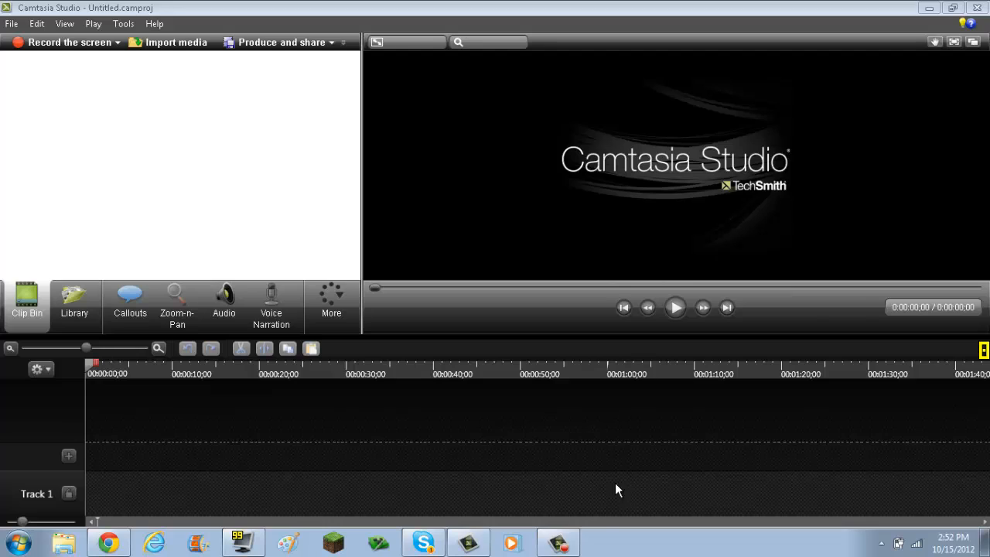
left_click(559, 543)
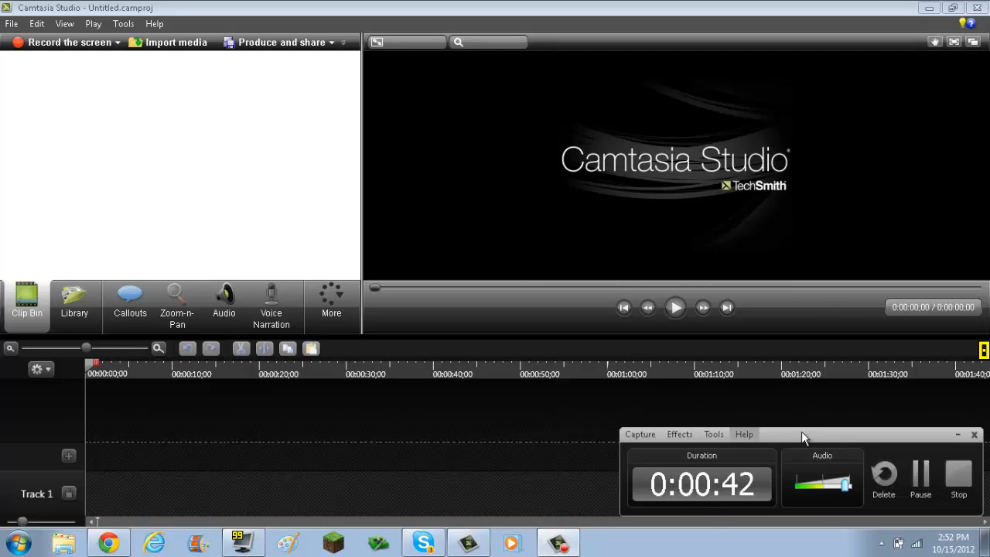
left_click(958, 435)
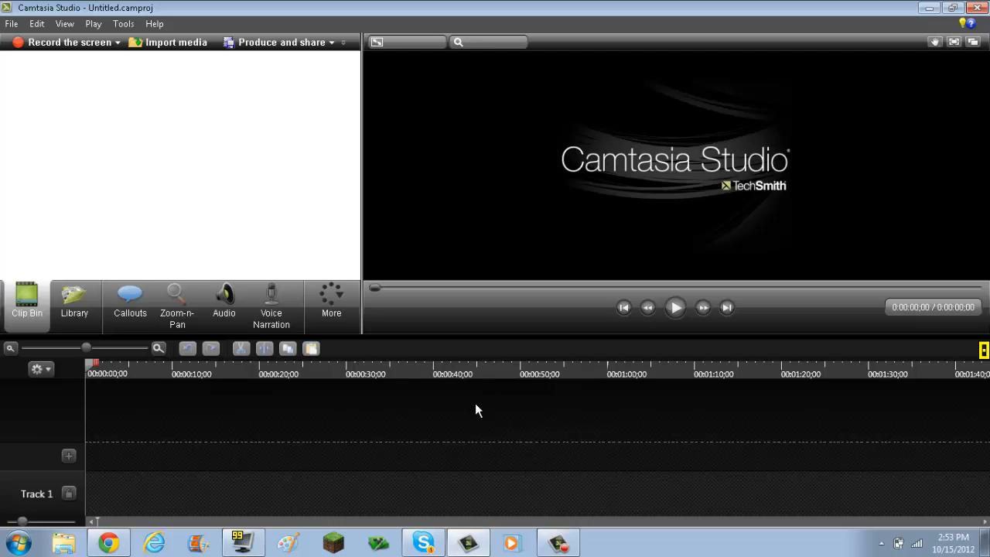
Exit Fraps and confirm unloading it.
right_click(242, 543)
left_click(269, 516)
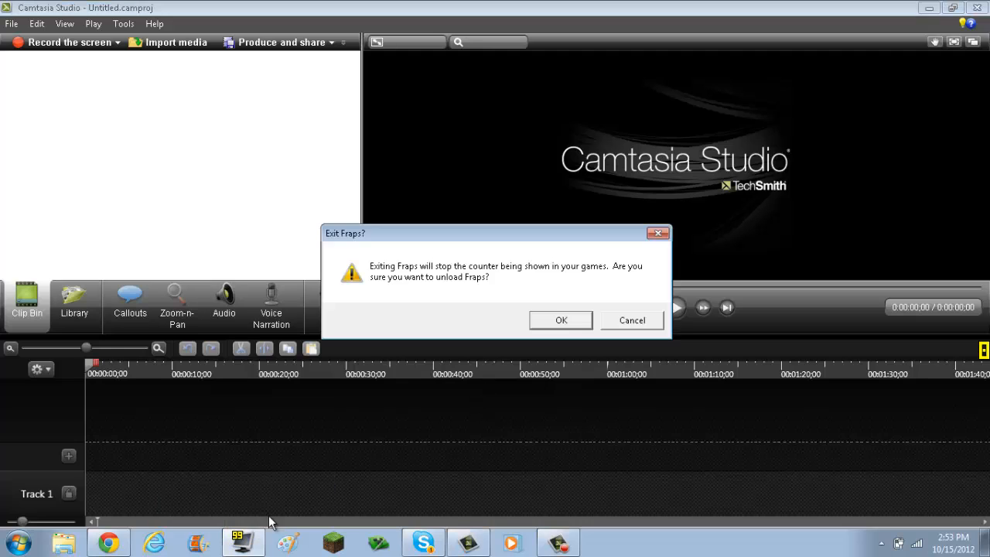
left_click(561, 321)
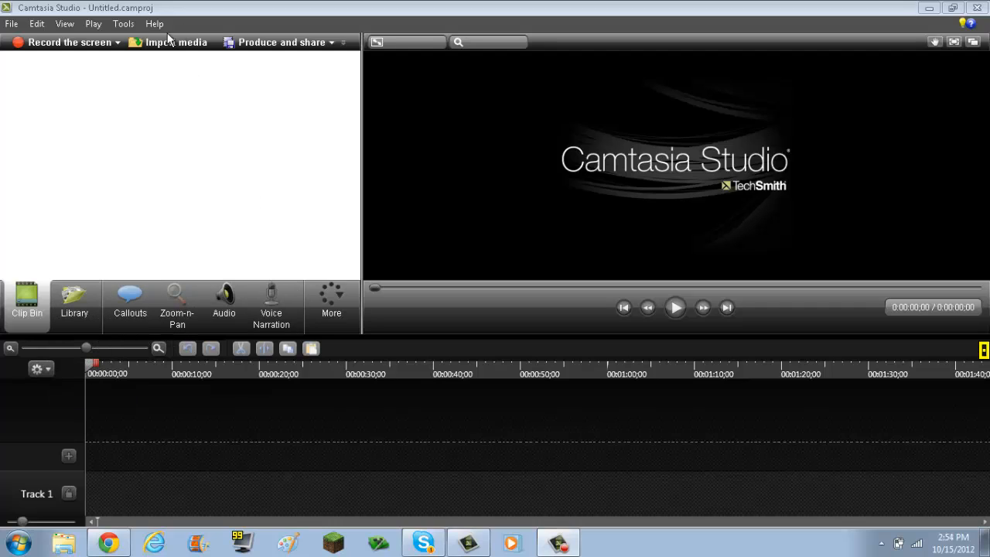
left_click(14, 24)
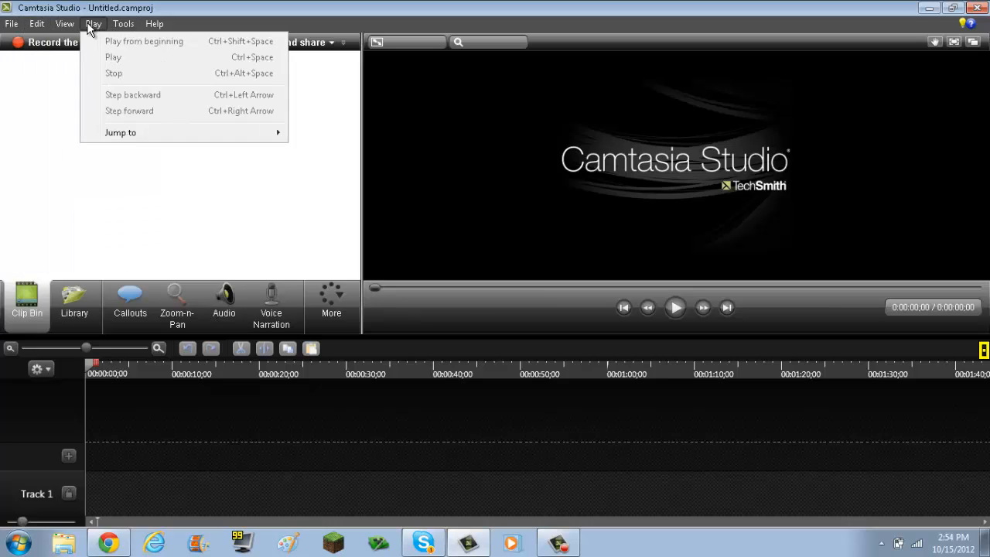
left_click(165, 26)
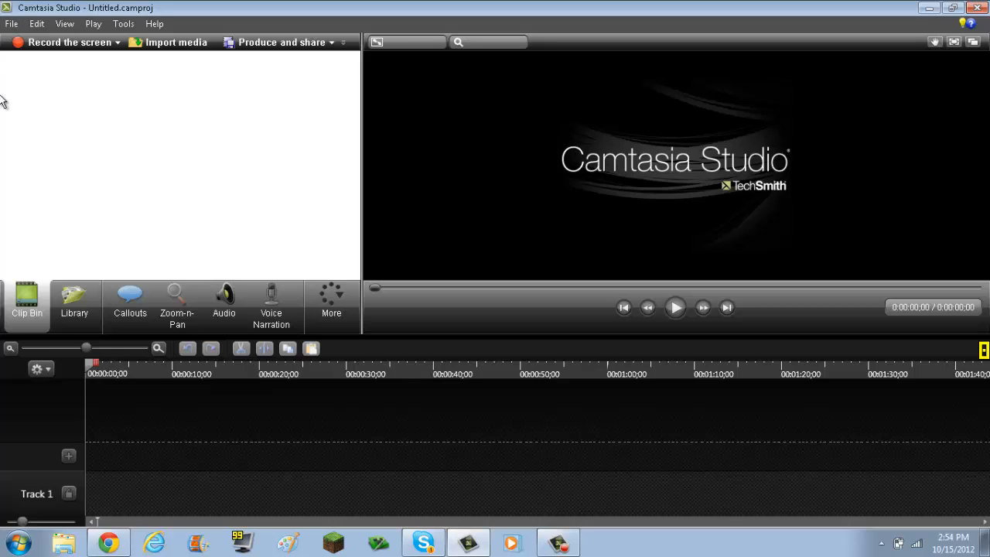
left_click(21, 24)
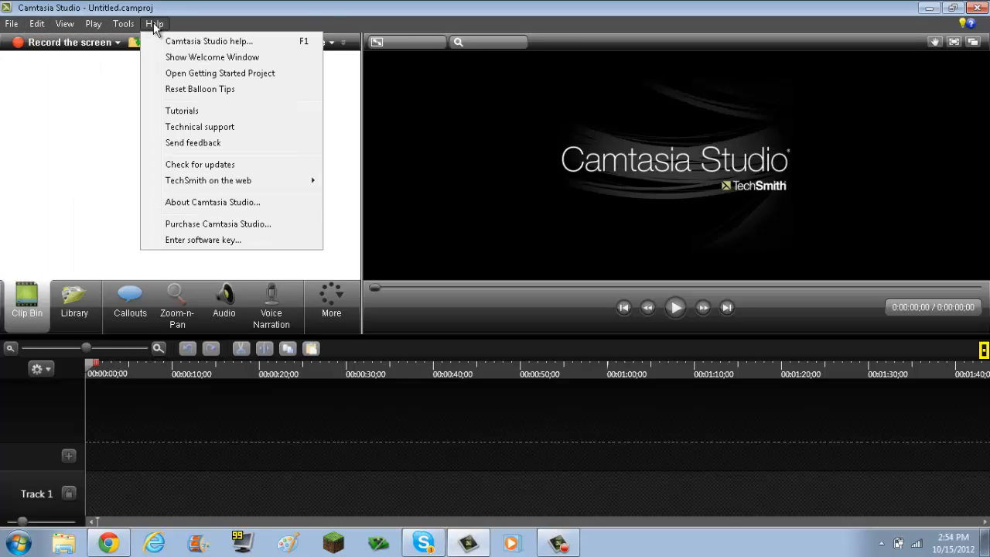
left_click(153, 23)
left_click(153, 24)
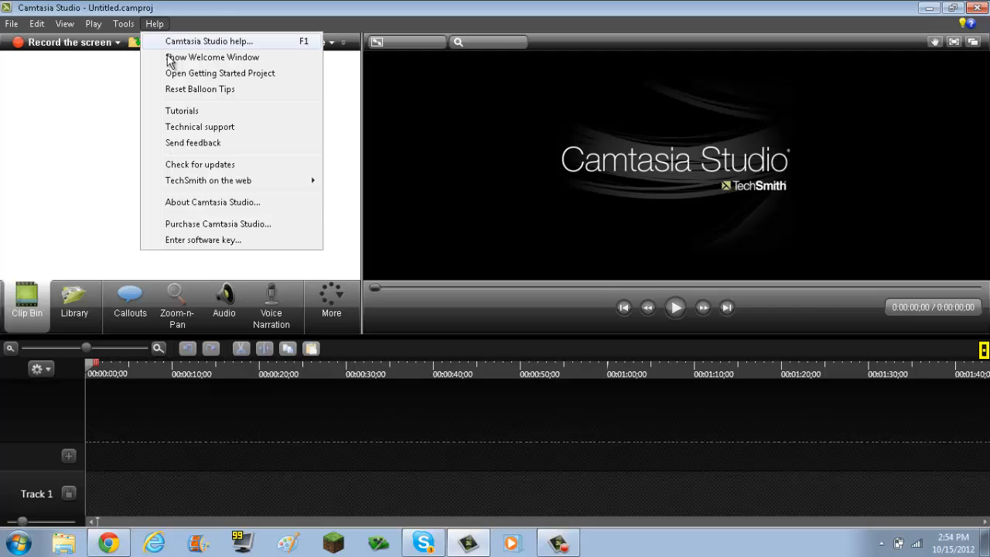
mouse_move(204, 191)
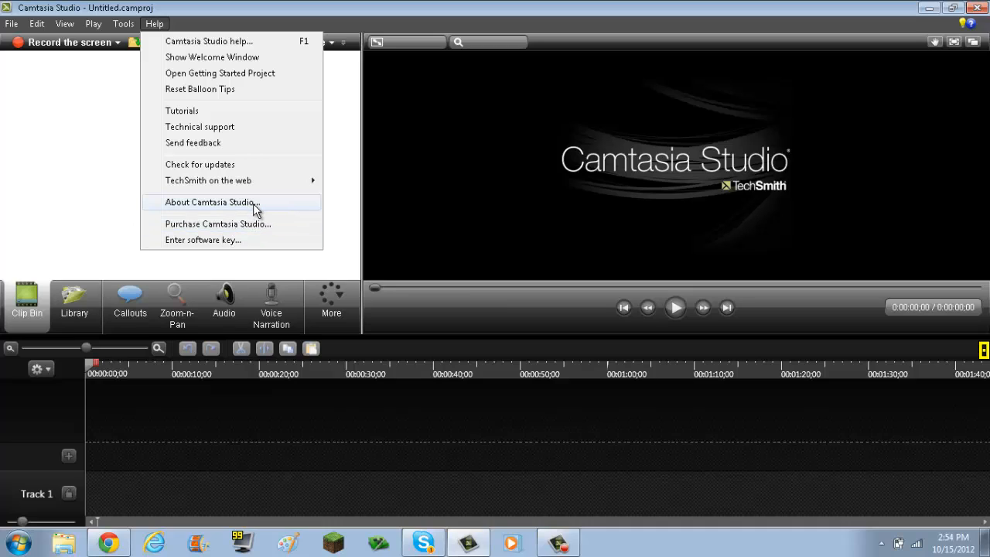
mouse_move(272, 188)
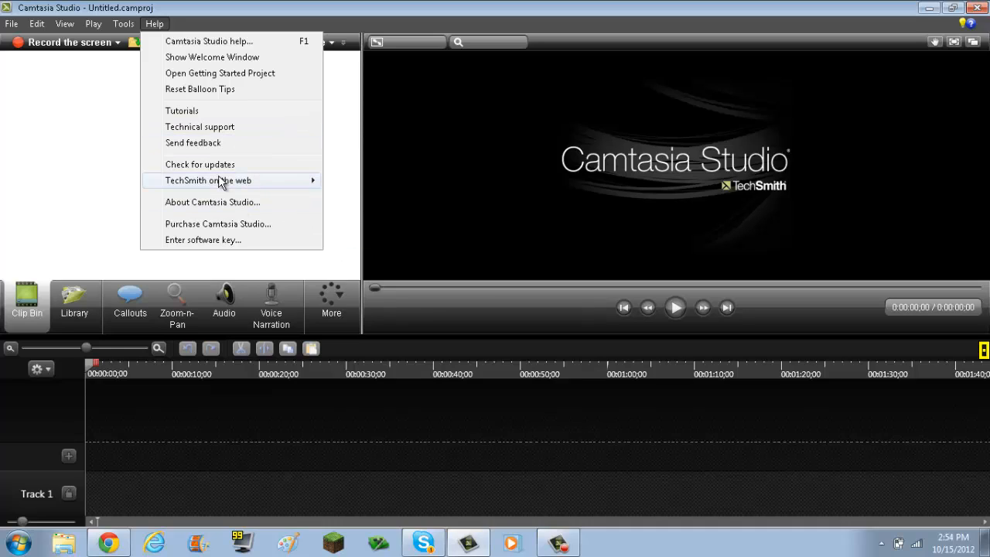
left_click(129, 133)
Import the videos TMS episode 1 pt 1 and TMS episode 1 pt 2 from the Youtube Videos folder.
left_click(175, 42)
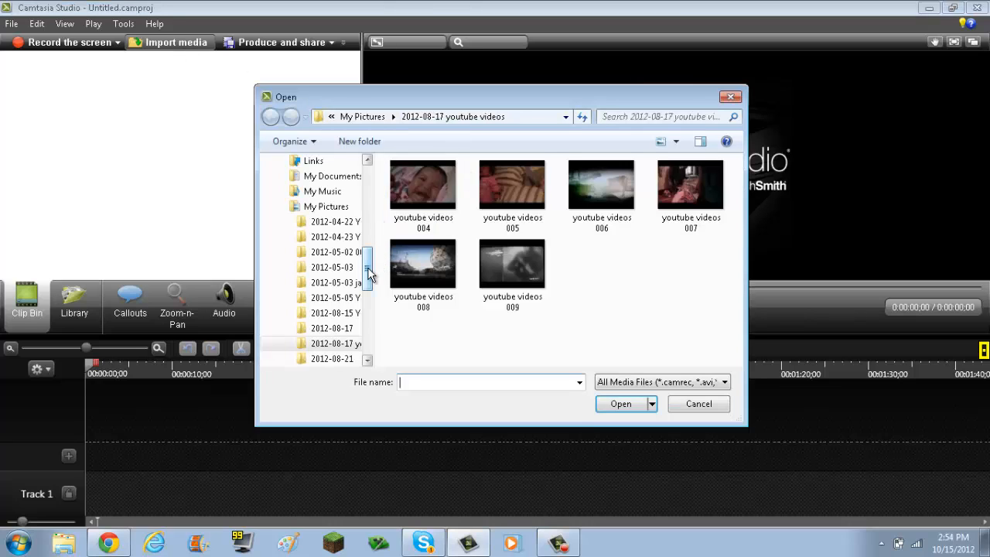
left_click_drag(368, 267, 361, 344)
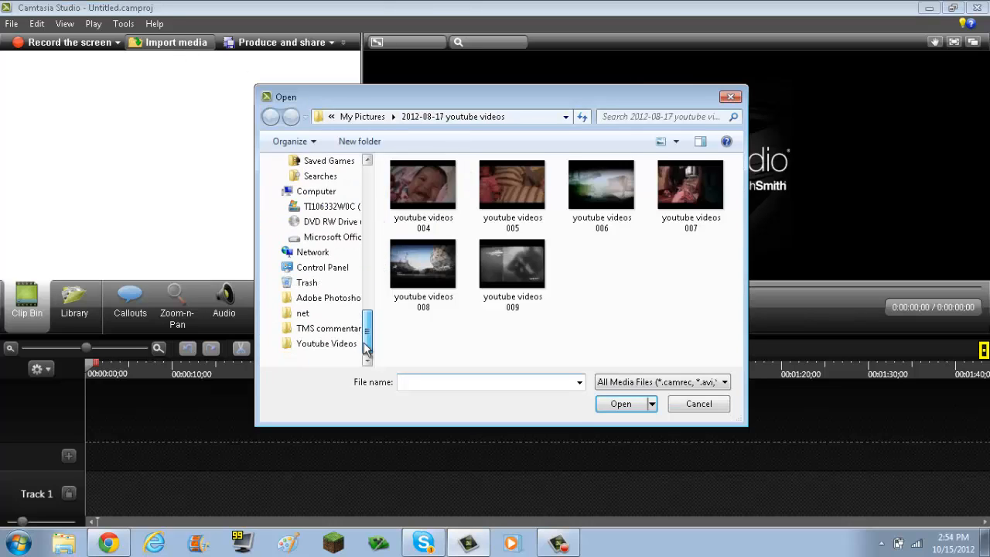
left_click(335, 351)
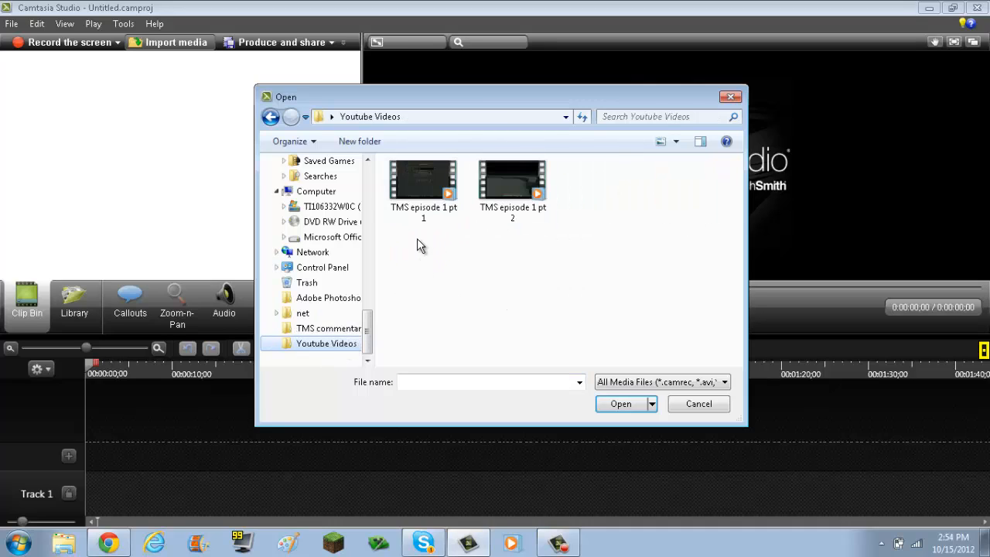
left_click(387, 180)
left_click_drag(382, 180, 554, 223)
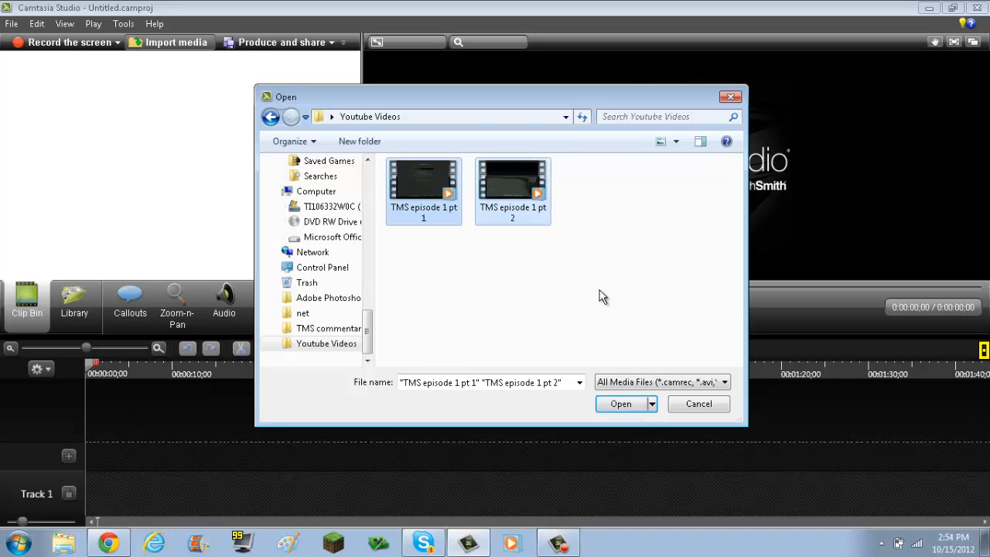
left_click(706, 385)
left_click(707, 385)
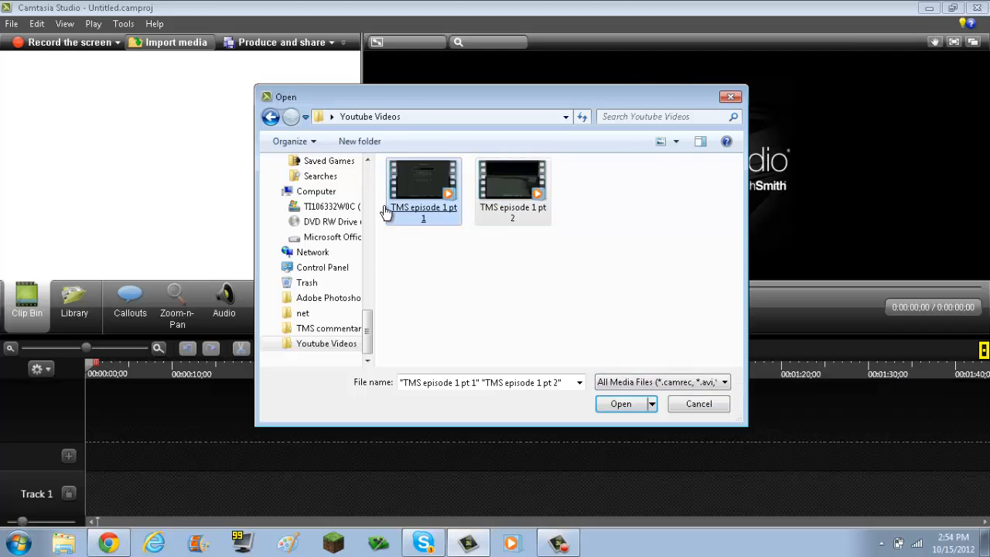
left_click_drag(385, 198, 586, 229)
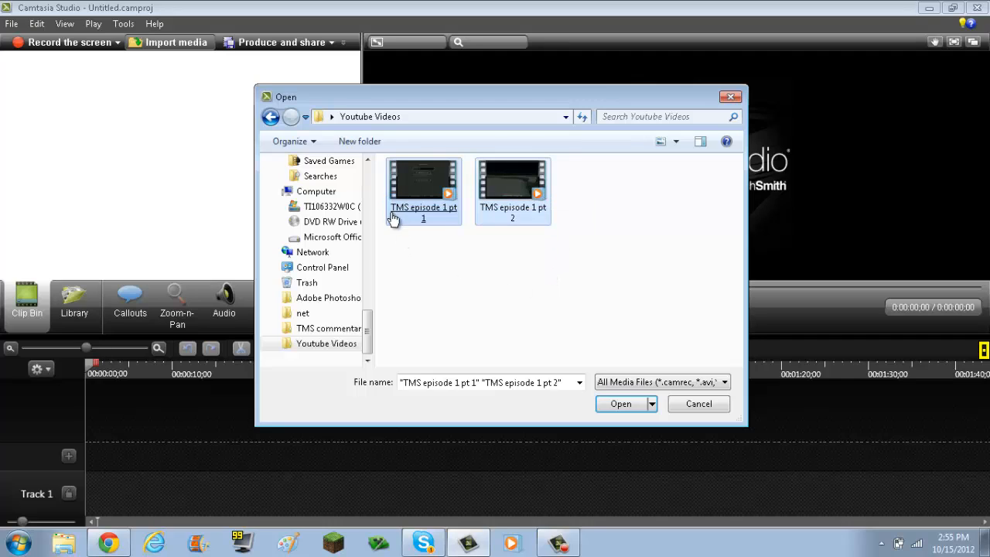
left_click_drag(379, 199, 624, 266)
left_click(631, 404)
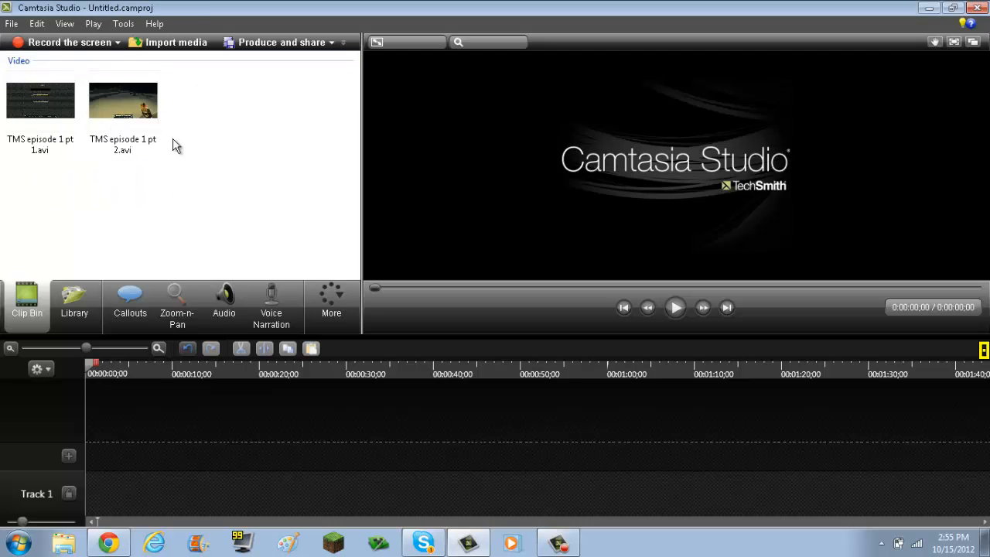
Look through the music and theme folders in the Library.
left_click(74, 309)
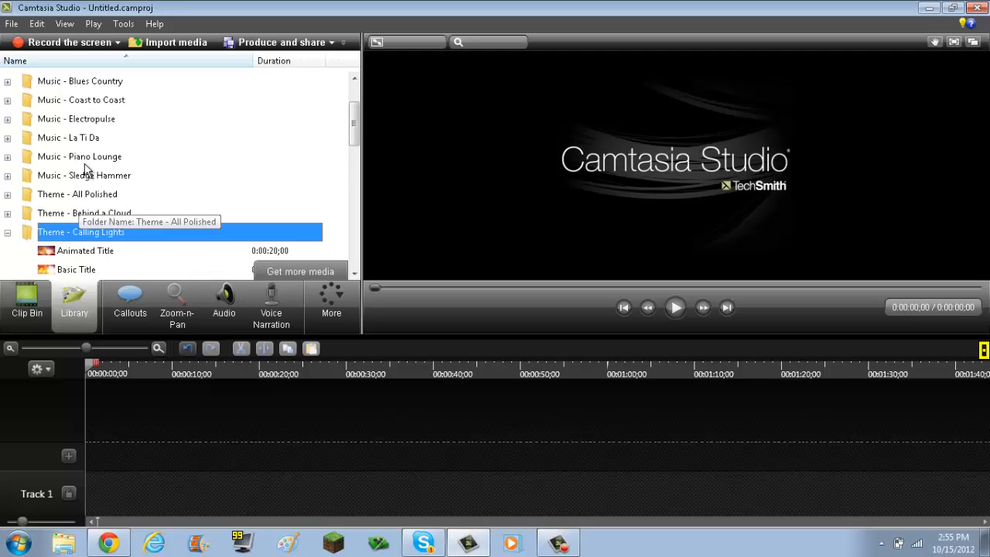
left_click_drag(356, 126, 366, 144)
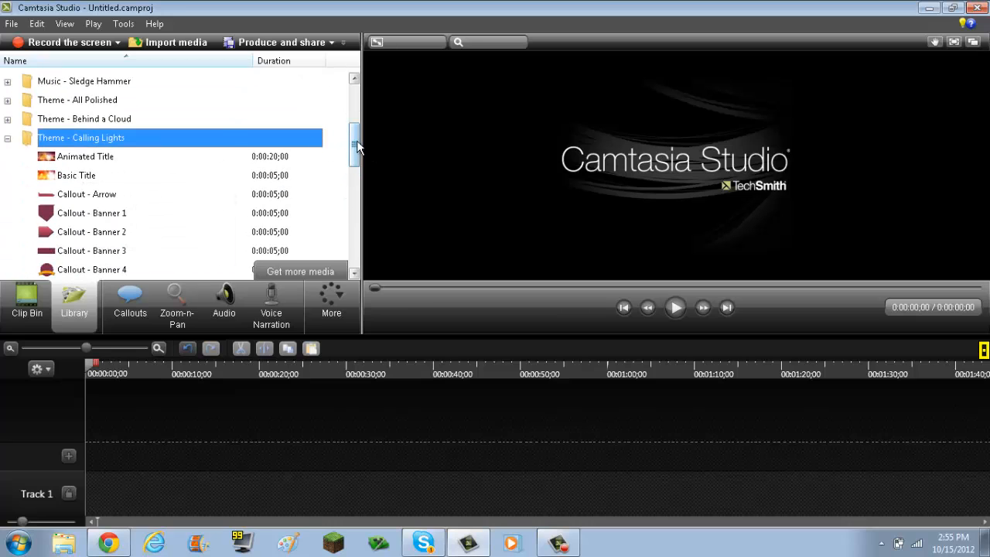
left_click_drag(357, 147, 376, 95)
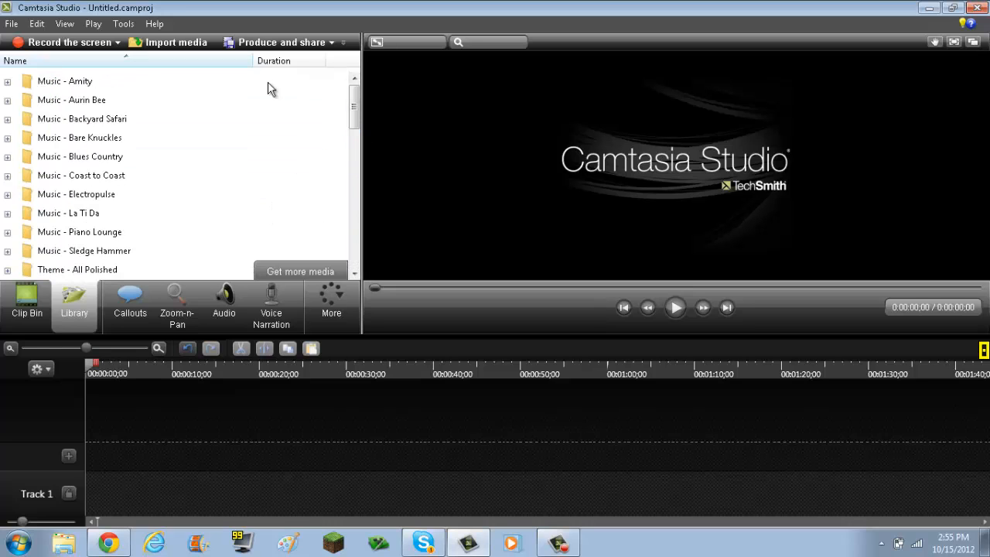
Import the ARC5 video from the Downloads folder into the Clip Bin.
left_click(165, 40)
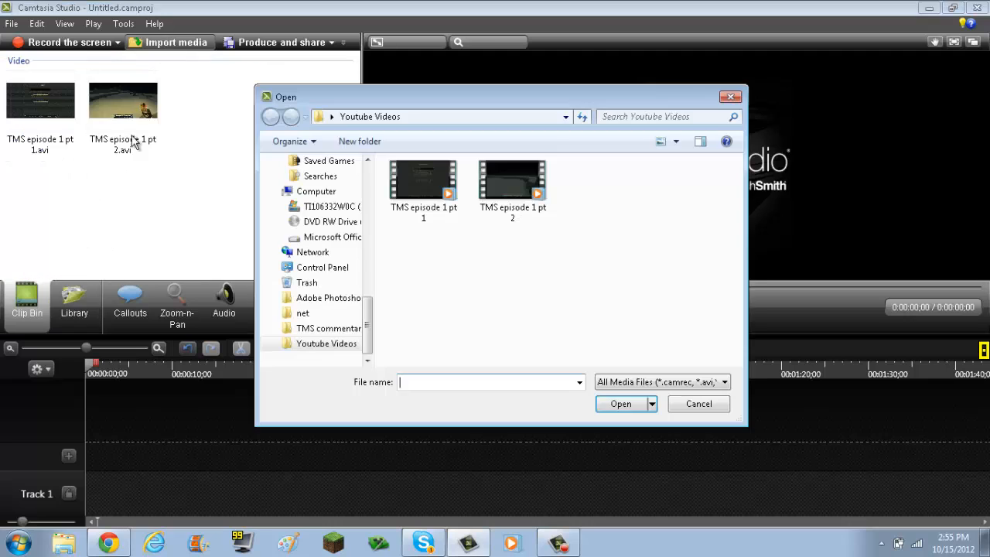
left_click(732, 96)
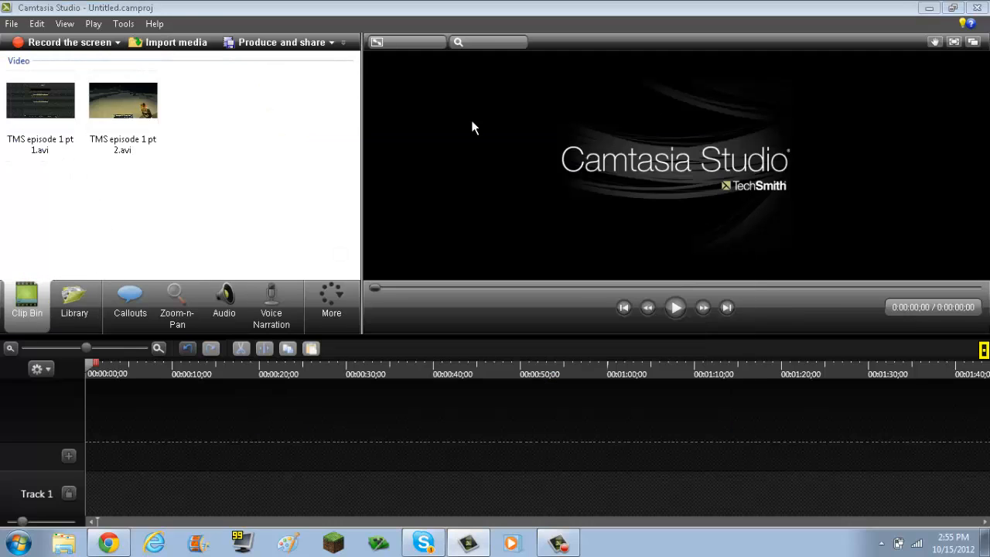
left_click(195, 41)
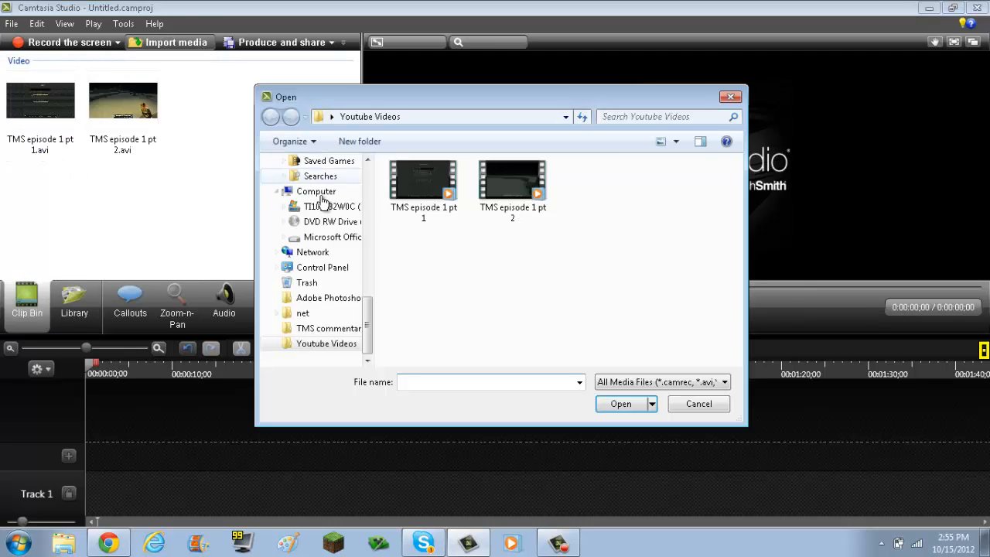
scroll(370, 172, "up", 10)
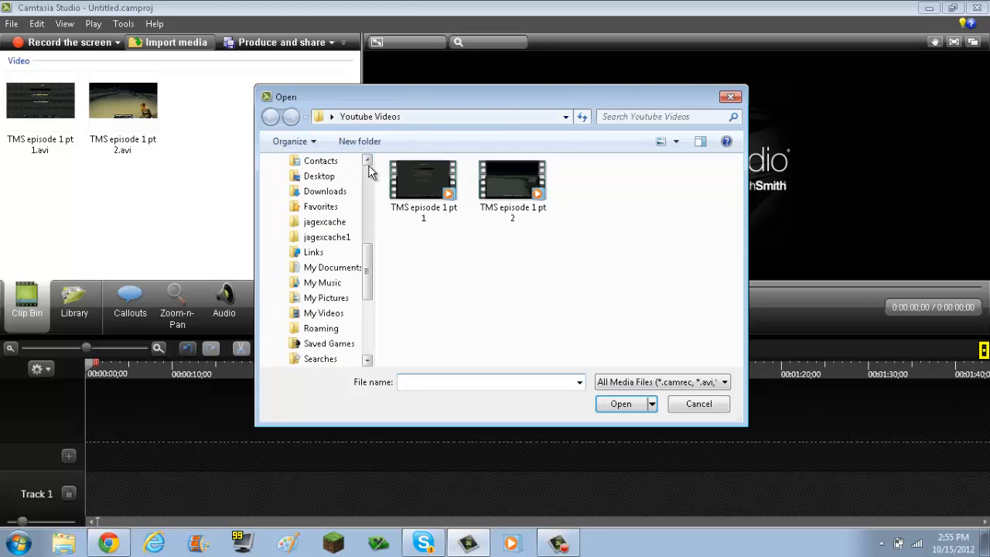
left_click(324, 193)
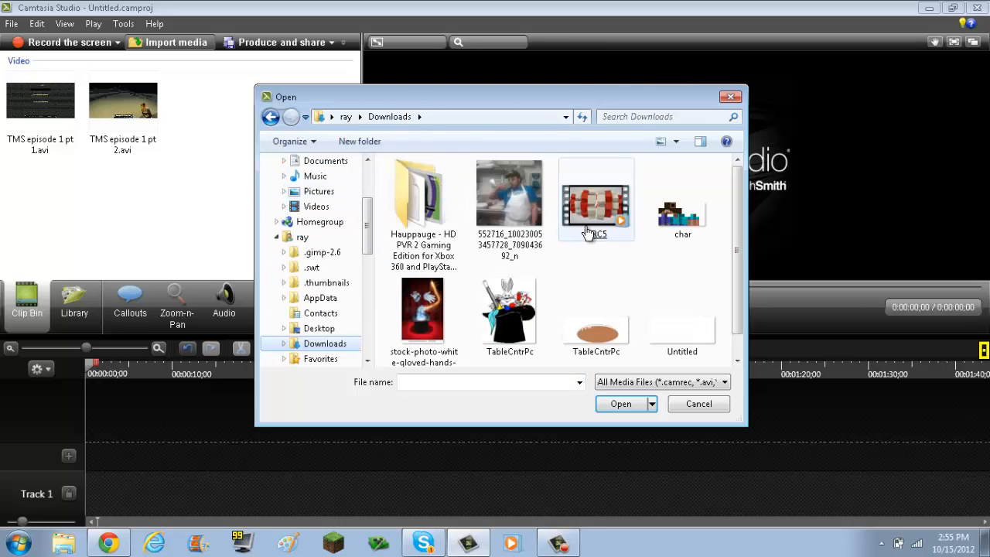
left_click(592, 233)
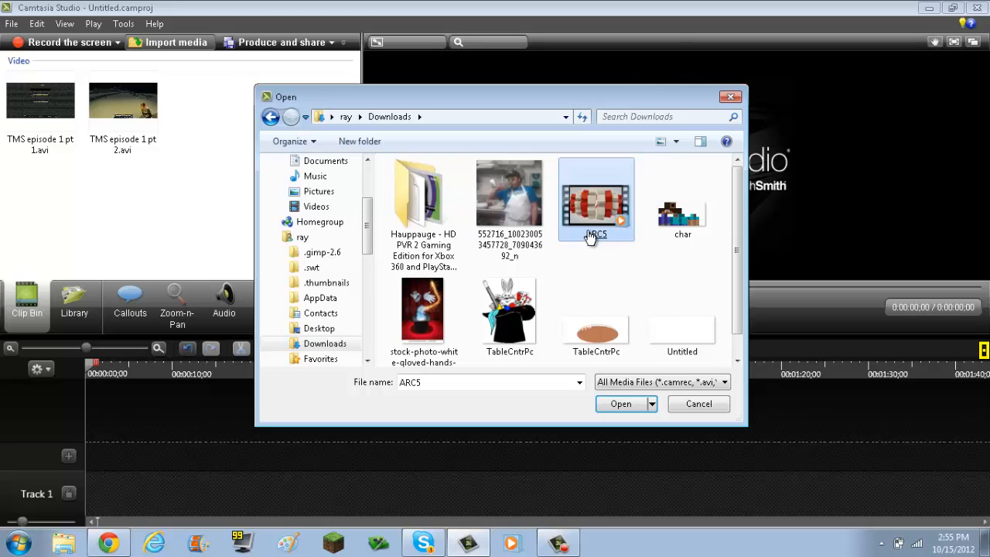
double_click(592, 237)
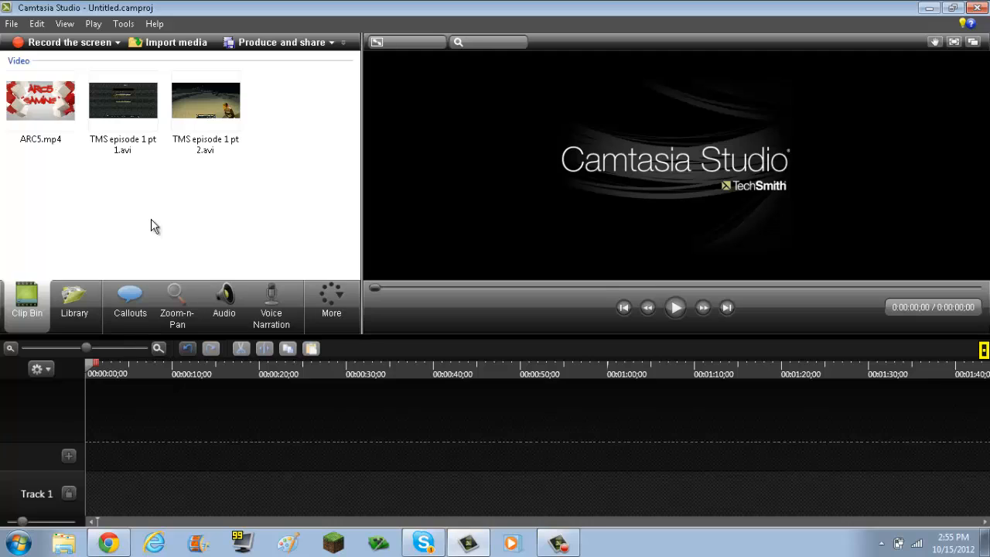
Place ARC5.mp4 on Track 1 and choose the 1280 x 720 YouTube & Screencast (16:9) editing dimensions.
left_click_drag(139, 130, 113, 491)
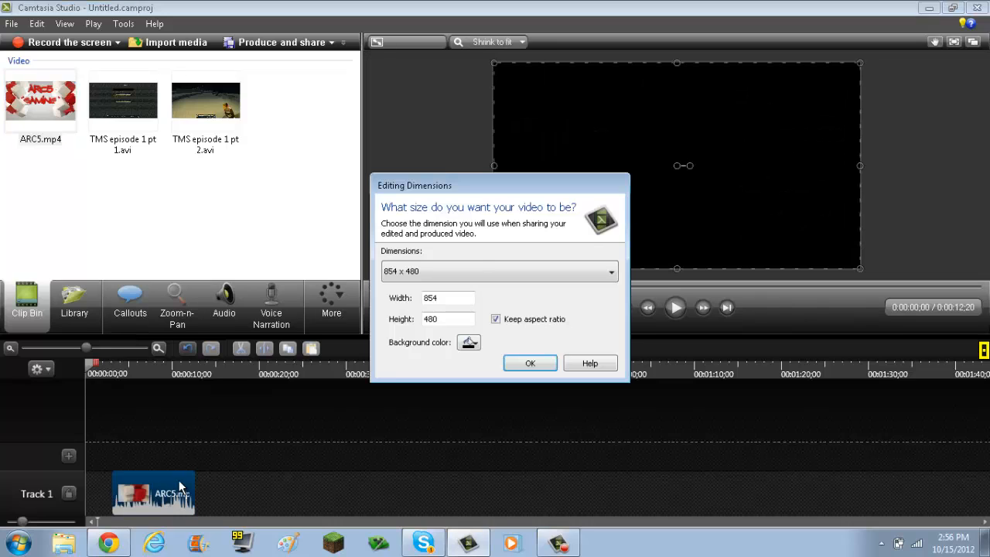
left_click(481, 271)
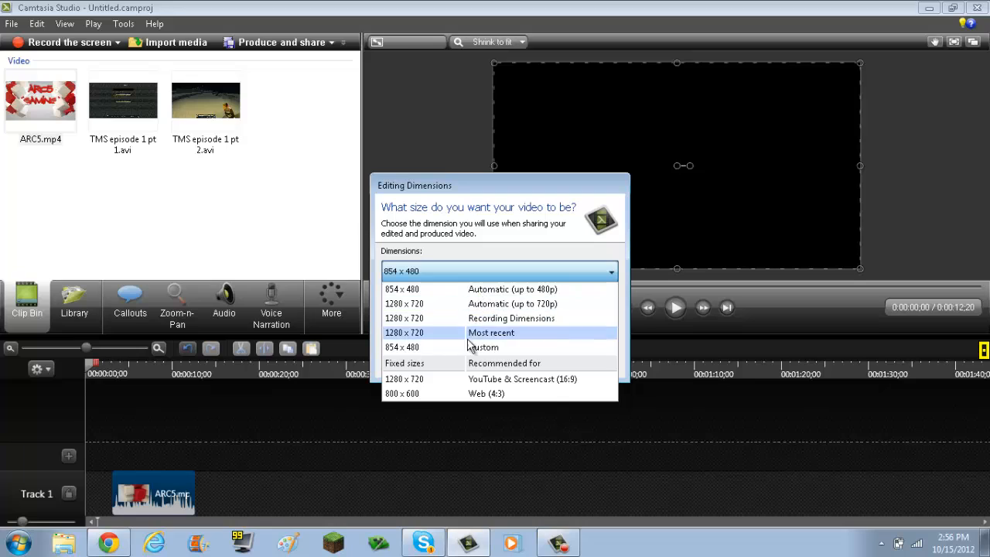
left_click(521, 382)
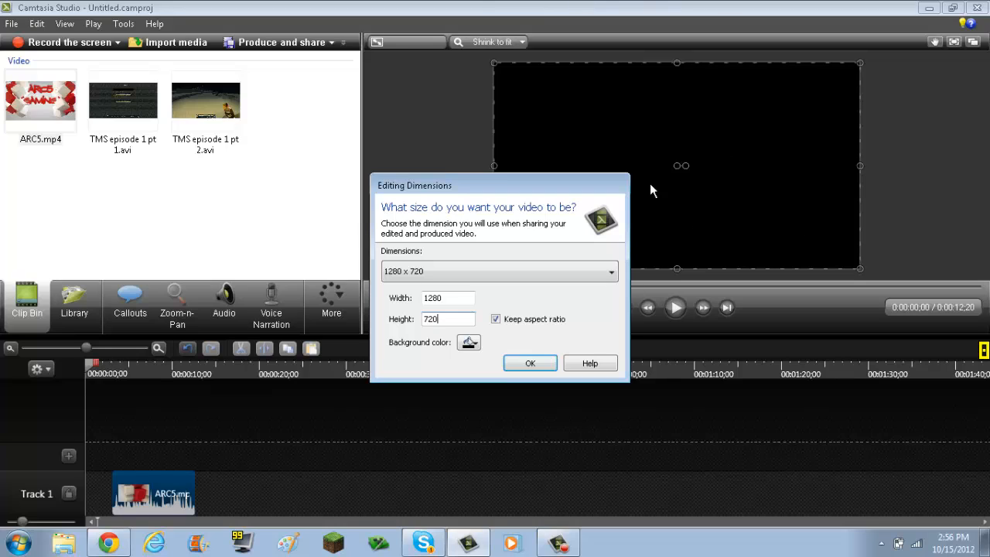
Try red, black and white as the background color in the editing dimensions.
left_click(470, 343)
left_click(497, 374)
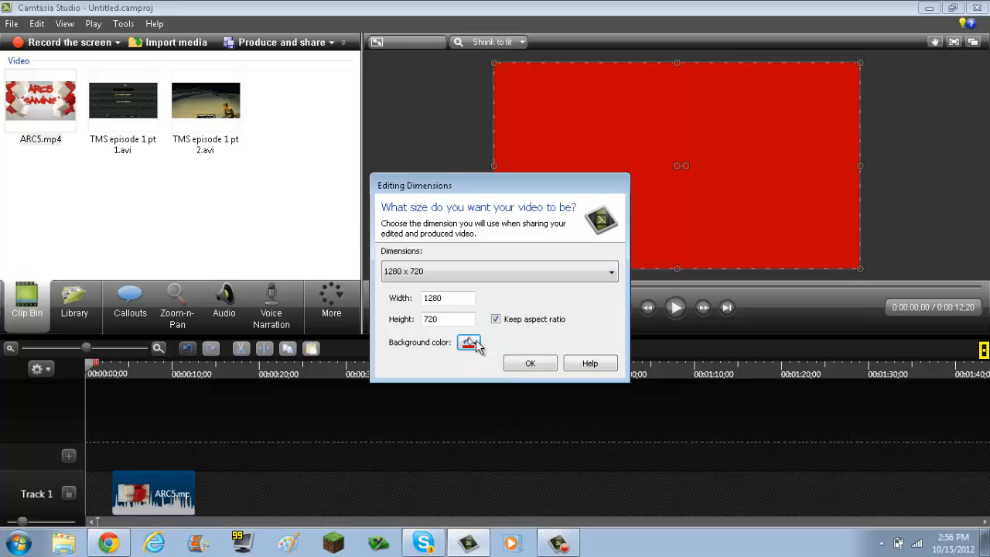
left_click(469, 343)
left_click(481, 374)
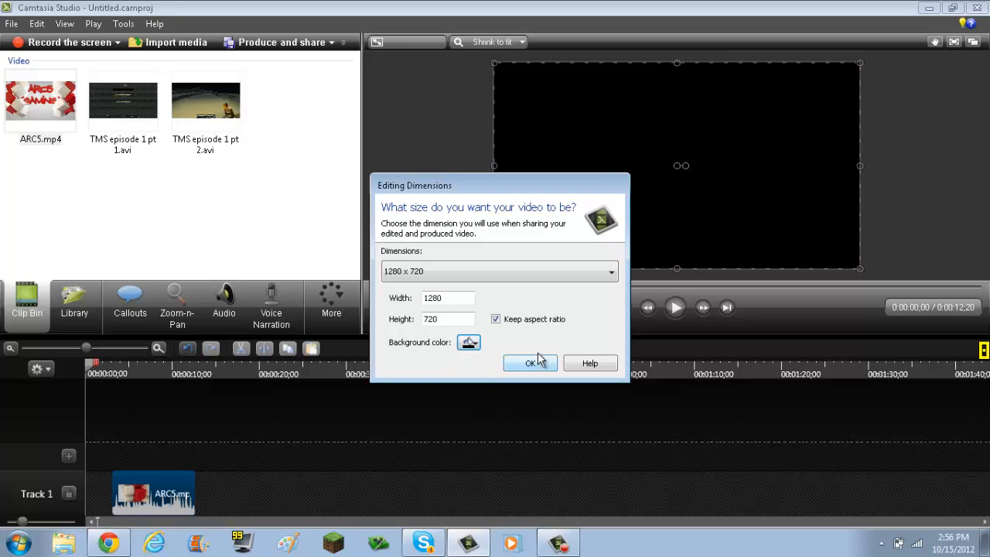
left_click(469, 343)
left_click(467, 373)
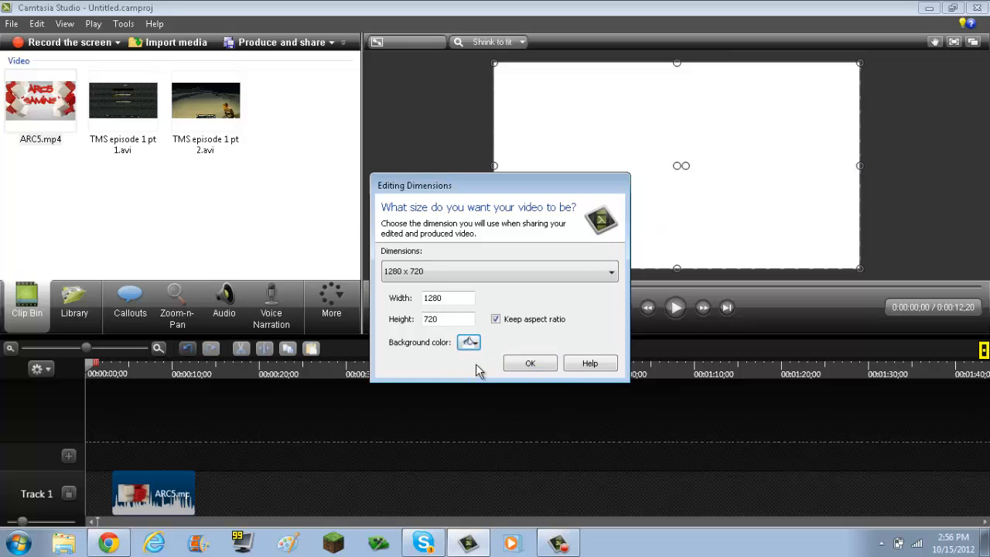
Set the background color to black and accept the editing dimensions.
left_click(472, 344)
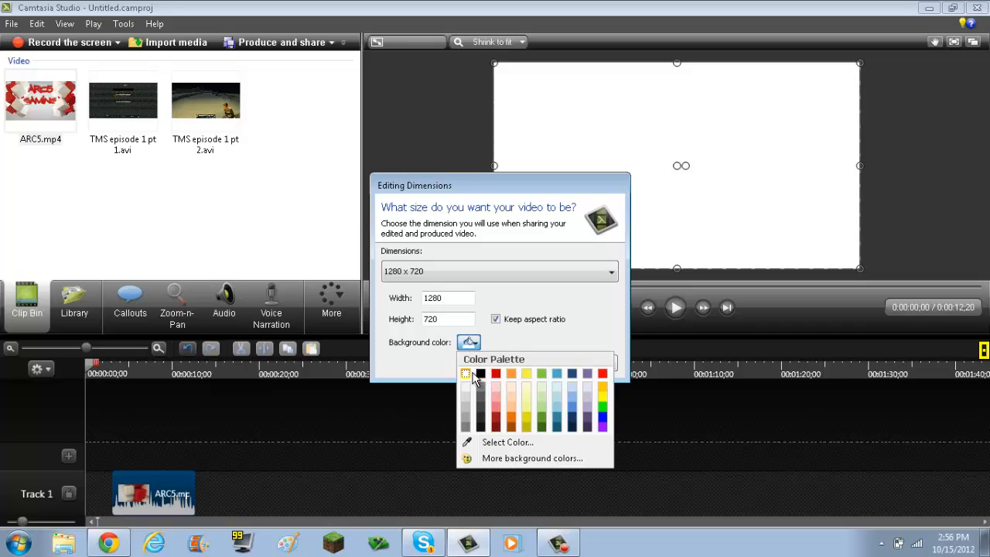
left_click(481, 374)
left_click(542, 364)
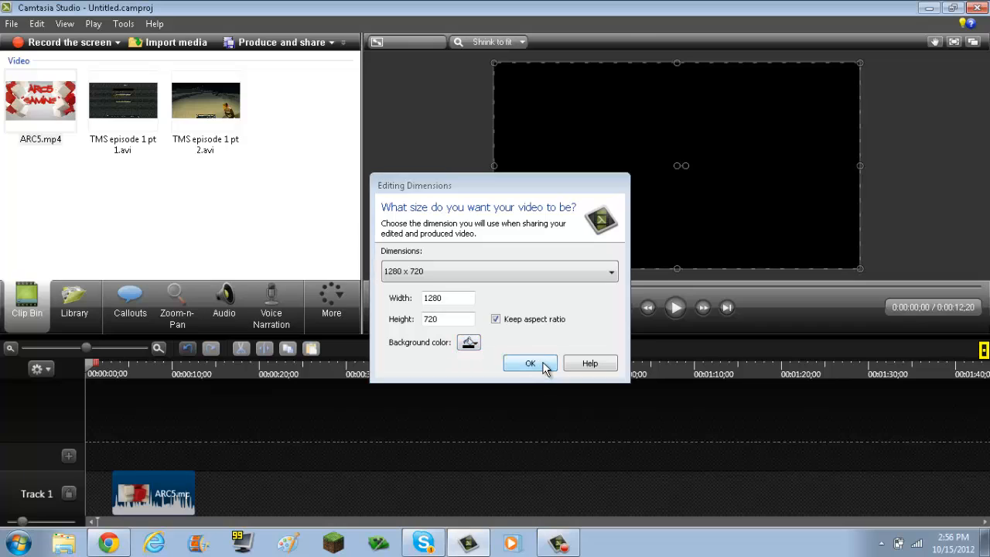
Move the ARC5.mp4 clip to the very start of Track 1 and preview its first seconds.
left_click_drag(149, 494, 175, 492)
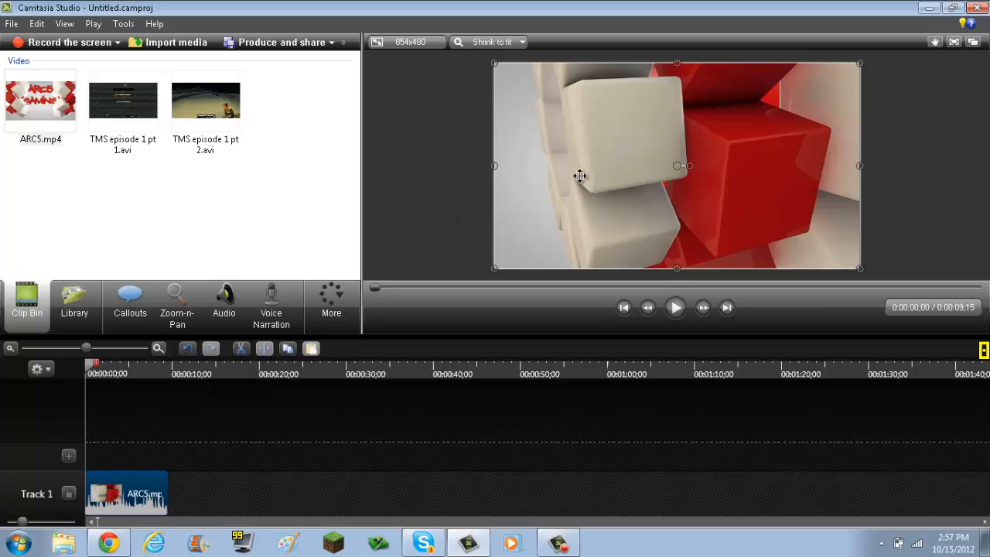
left_click(677, 307)
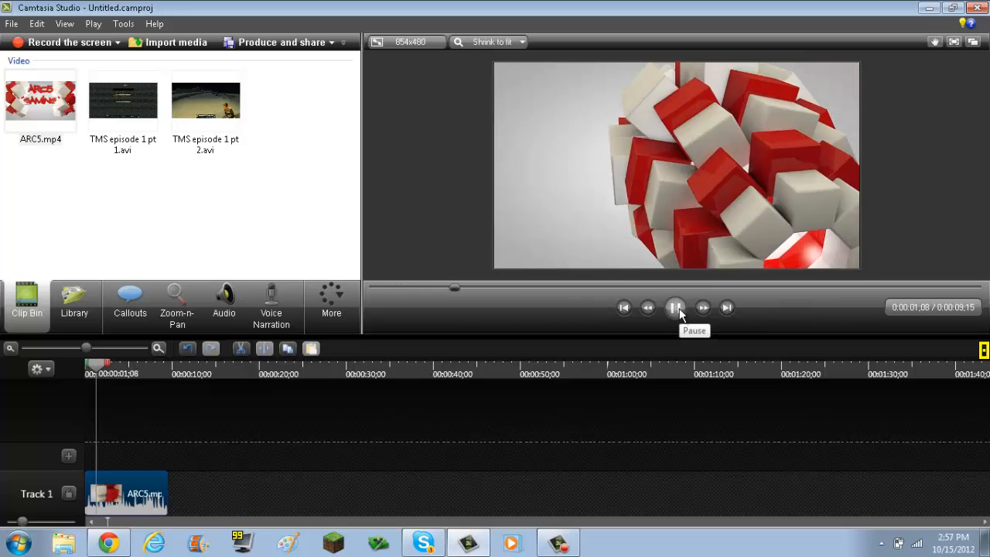
left_click(677, 307)
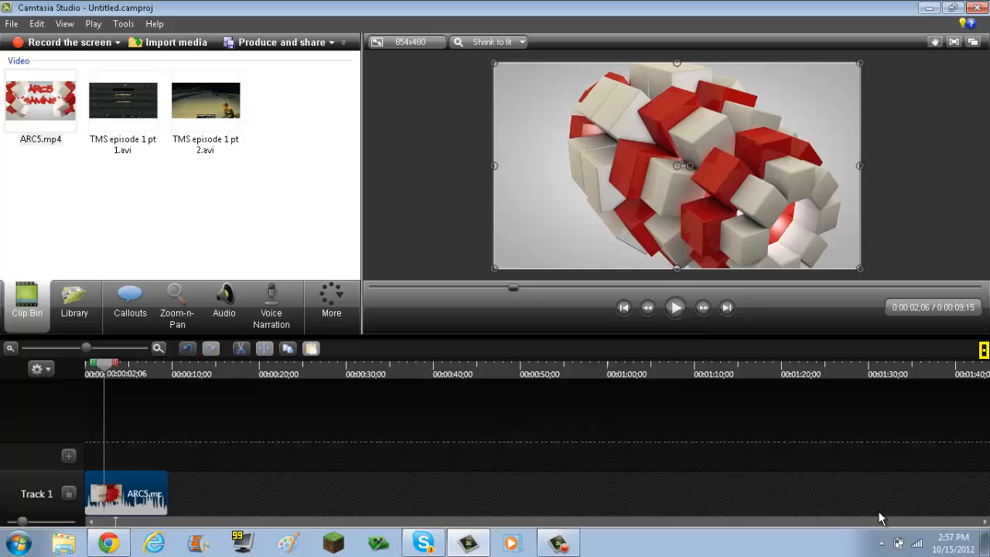
Raise the system speaker volume and play the rest of the ARC5.mp4 clip.
left_click(882, 544)
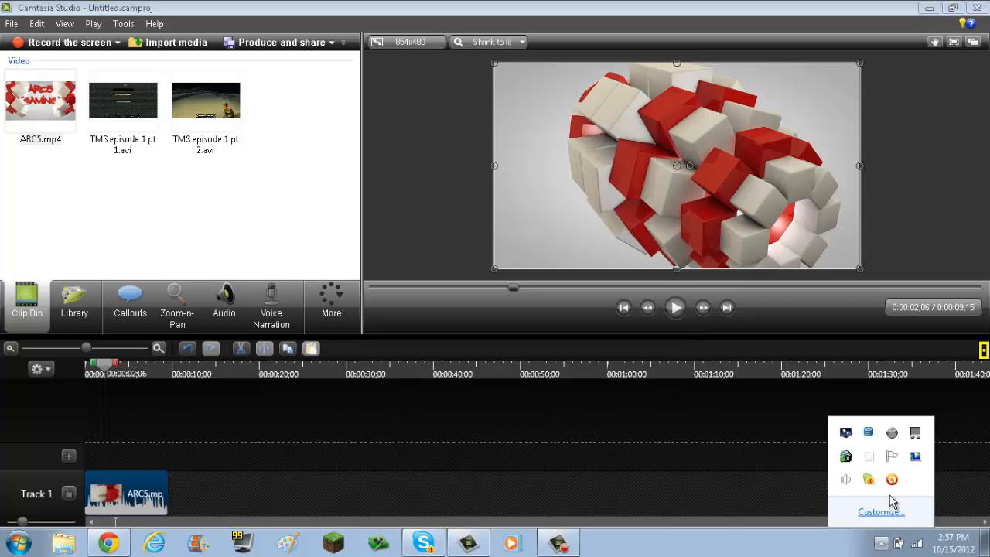
left_click(847, 480)
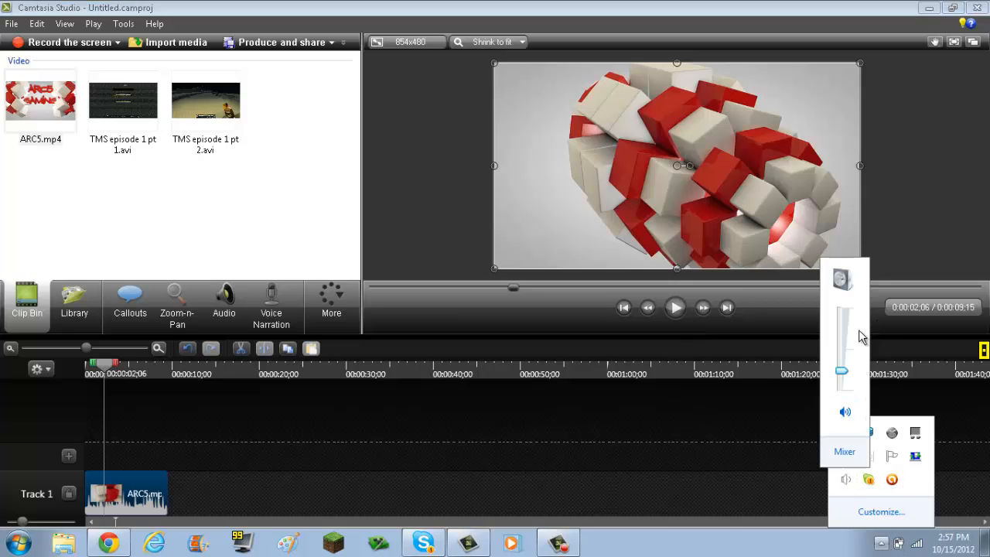
left_click_drag(844, 385, 831, 358)
left_click(800, 406)
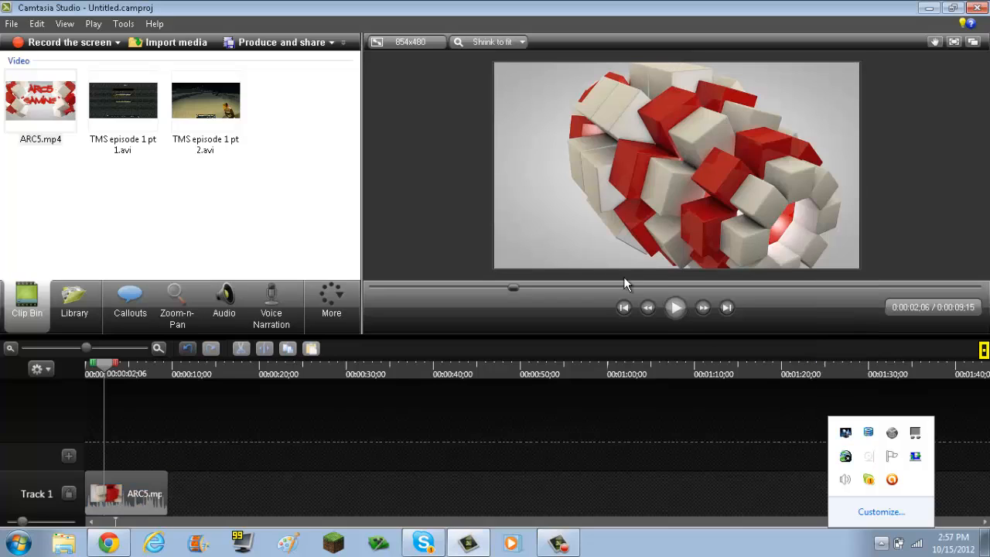
left_click(676, 308)
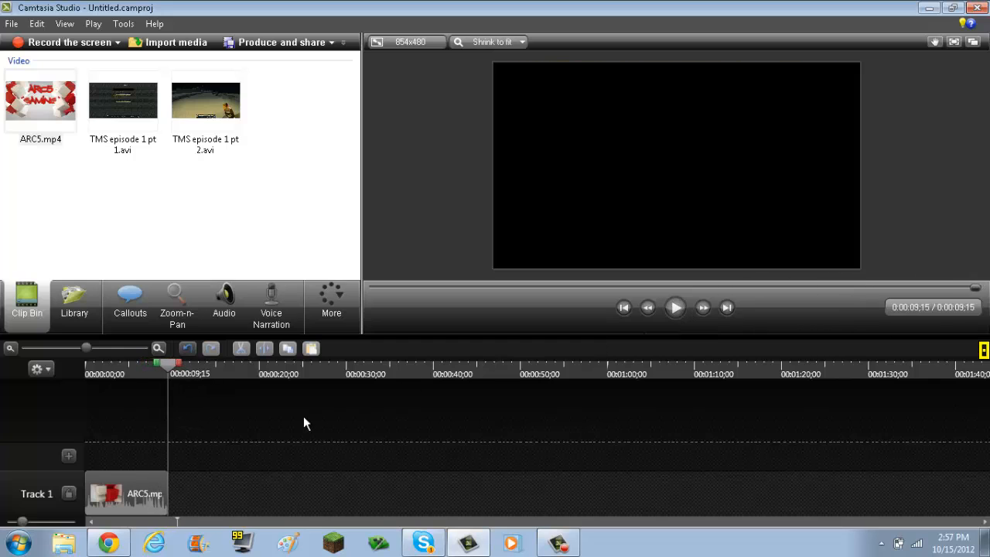
Return the playhead to the start and set the editing dimensions to 1280 x 720 YouTube & Screencast (16:9).
left_click_drag(163, 356, 66, 358)
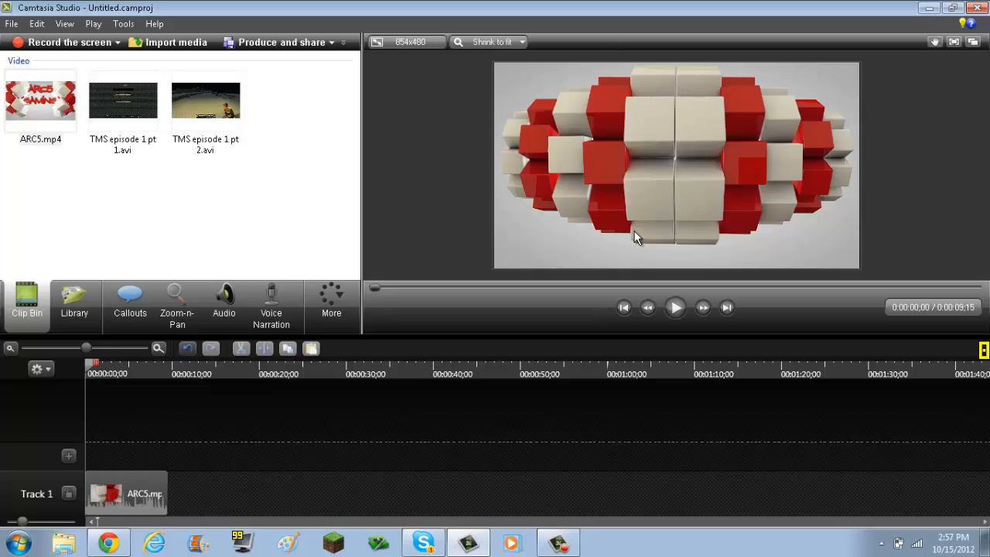
left_click(417, 44)
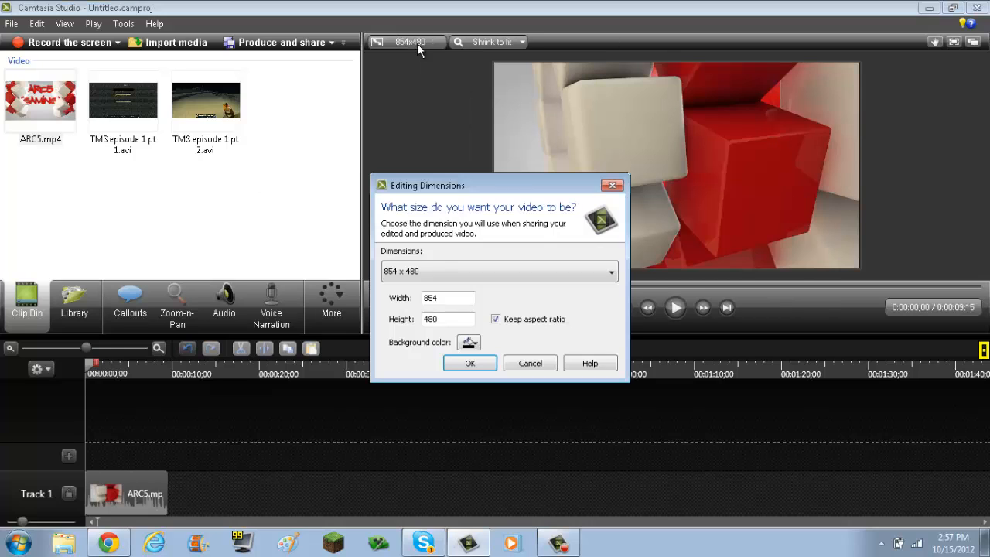
left_click(436, 270)
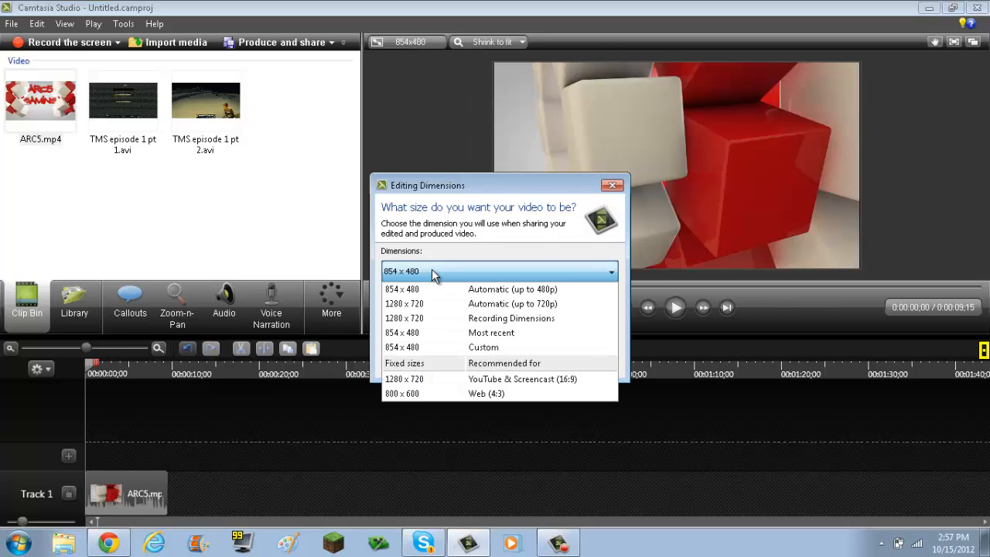
left_click(415, 379)
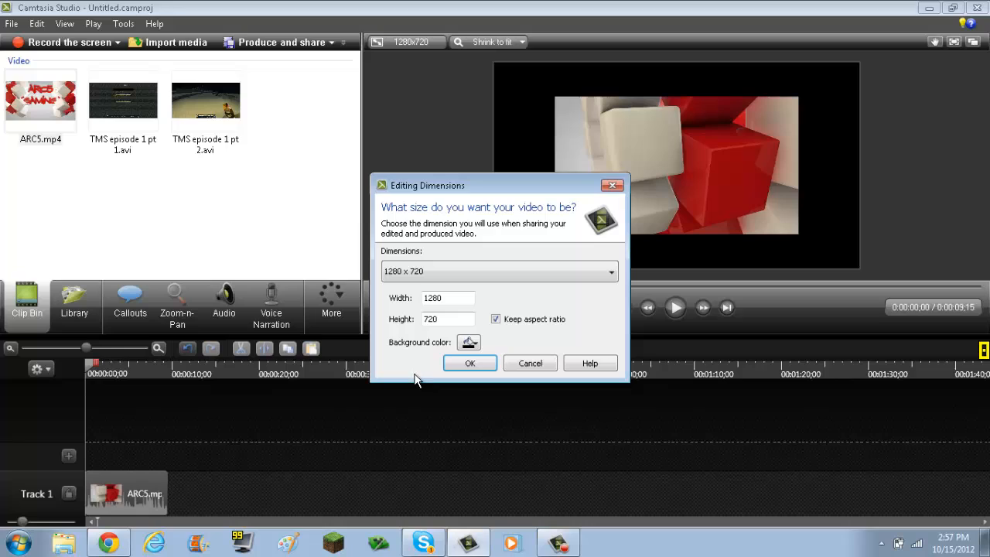
left_click(470, 363)
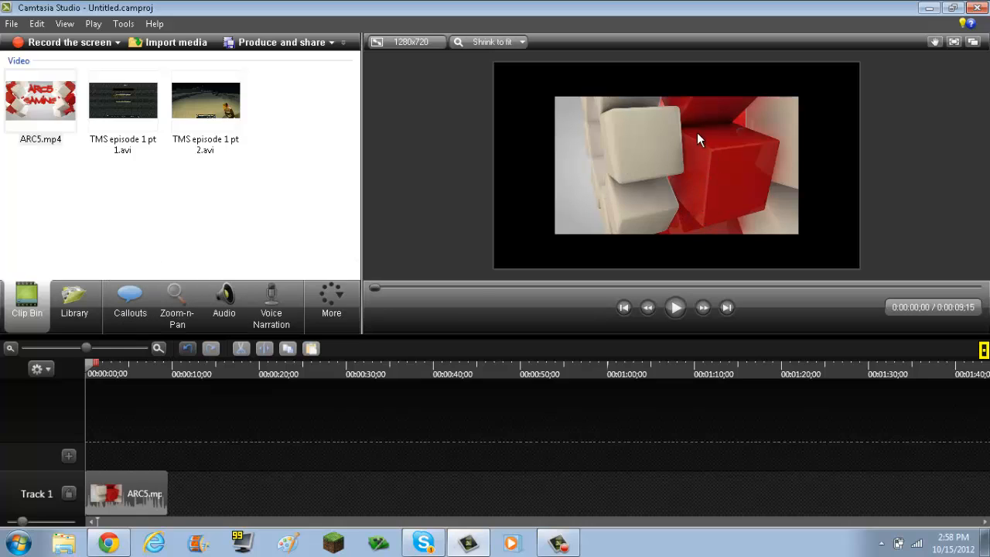
Stretch the ARC5.mp4 clip to all four edges of the canvas so it fills the whole frame.
left_click(584, 168)
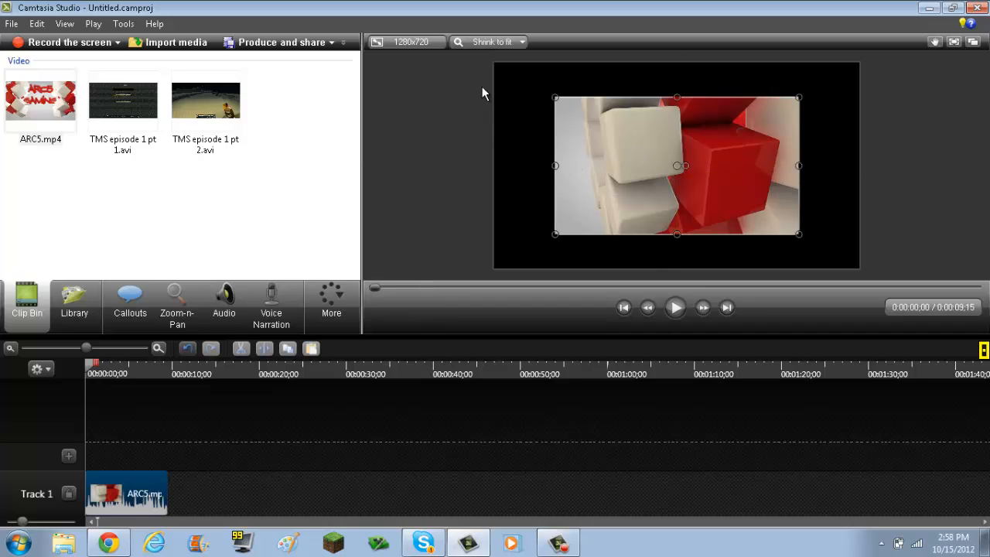
left_click_drag(555, 178, 493, 179)
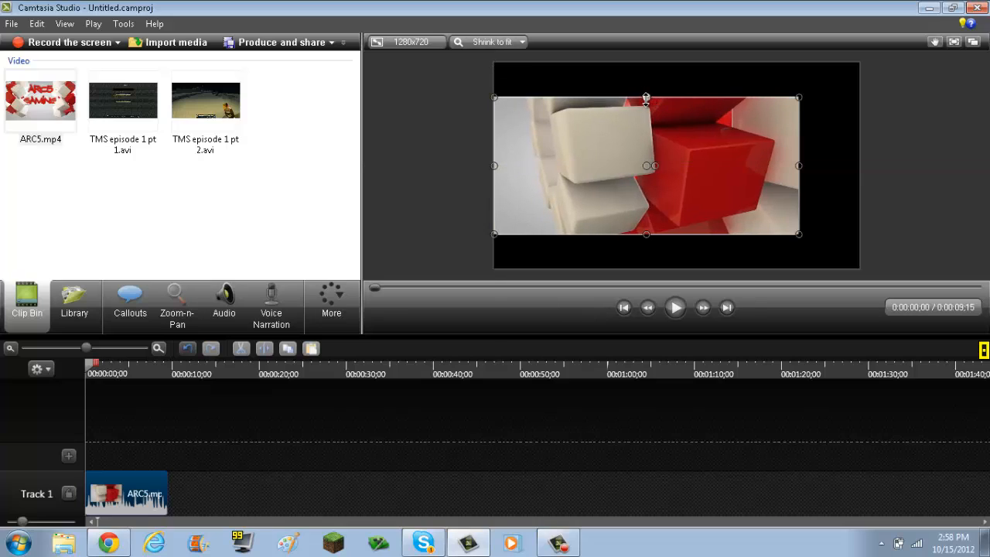
left_click_drag(646, 97, 622, 67)
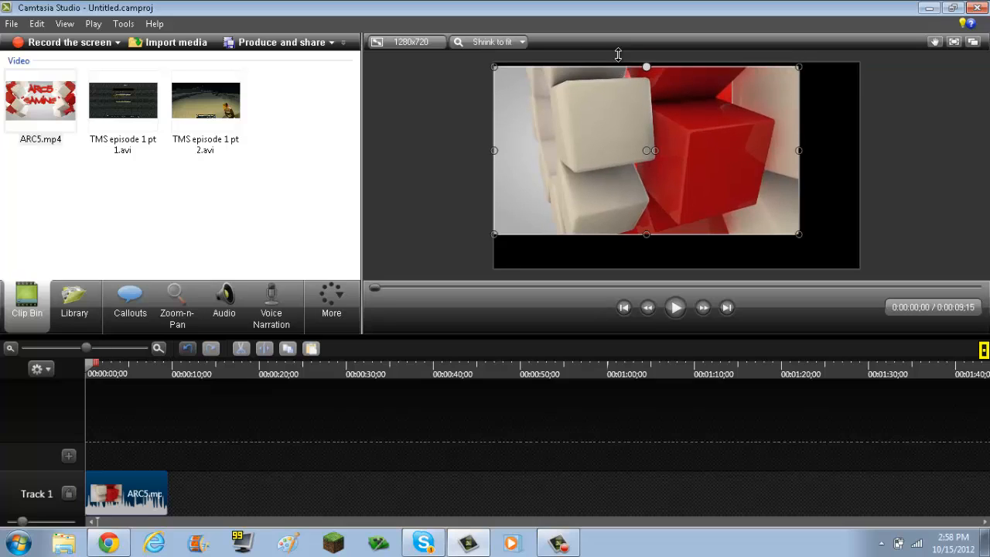
right_click(619, 55)
left_click_drag(597, 118, 596, 118)
left_click_drag(647, 68, 645, 61)
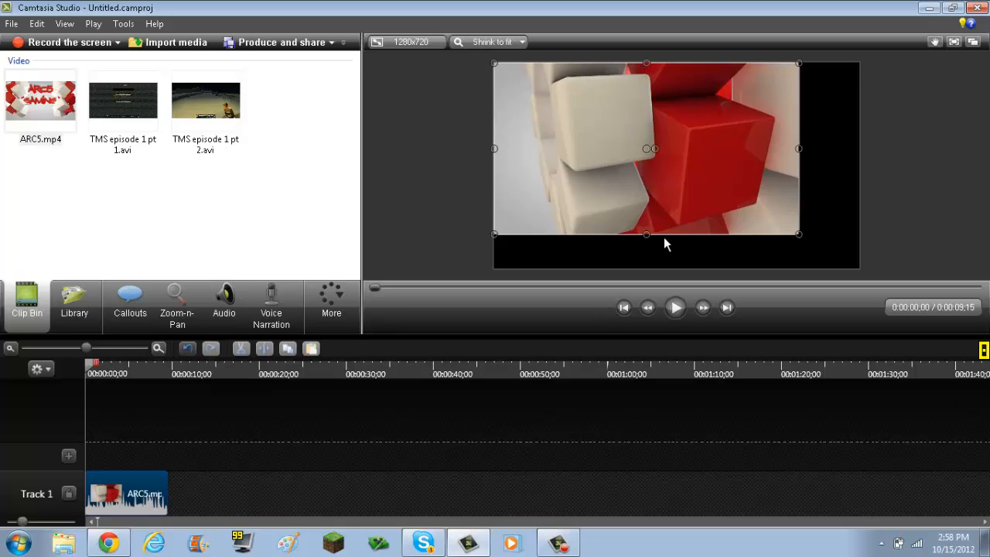
left_click_drag(647, 235, 649, 271)
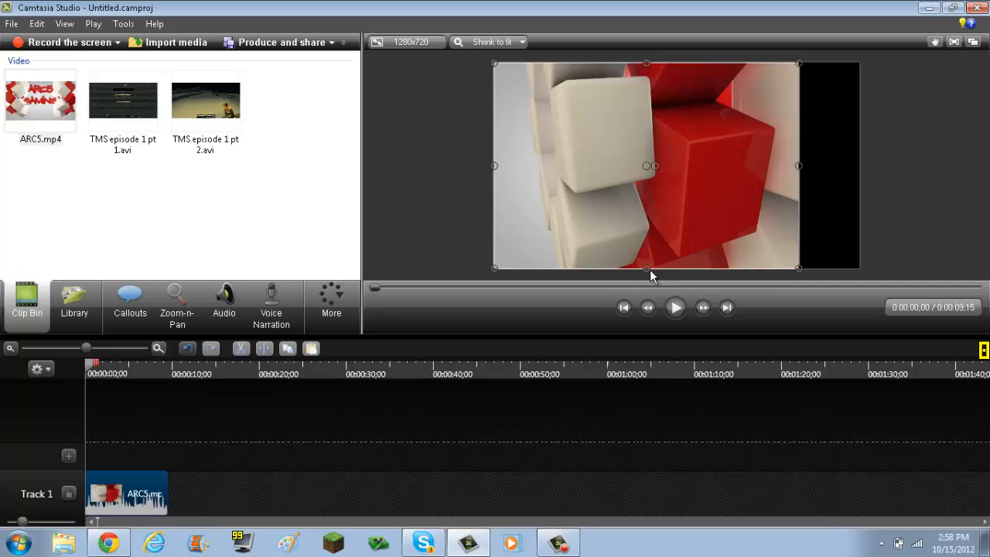
left_click_drag(798, 165, 803, 185)
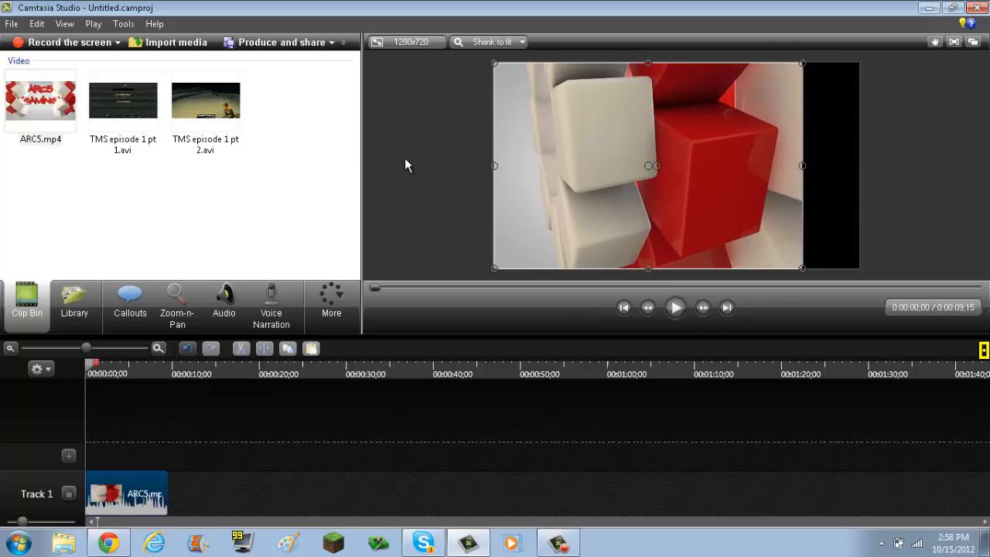
left_click_drag(495, 163, 494, 189)
left_click_drag(803, 166, 857, 175)
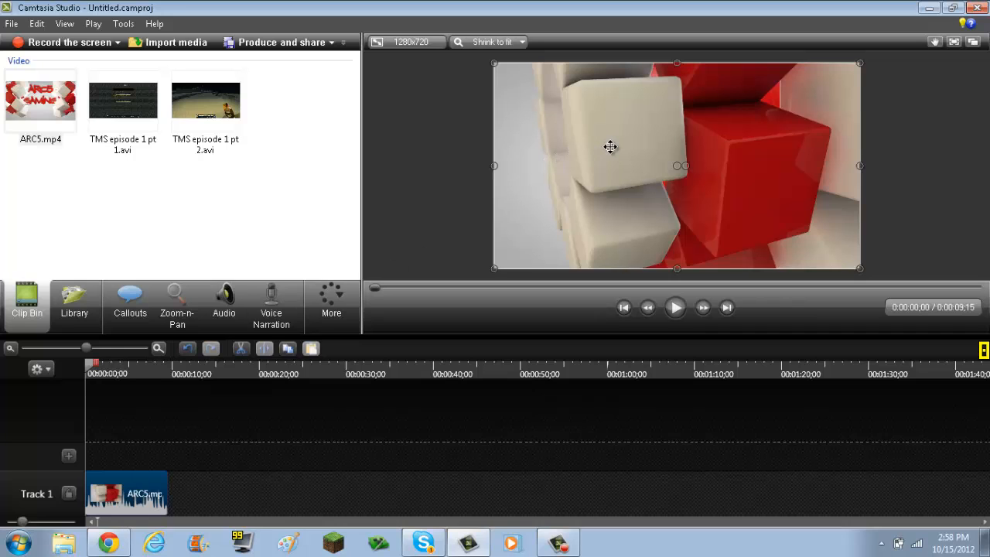
mouse_move(611, 147)
left_mouse_down()
mouse_move(614, 163)
mouse_move(566, 124)
mouse_move(544, 127)
mouse_move(683, 137)
mouse_move(610, 138)
left_mouse_up()
left_click_drag(617, 164, 609, 146)
Add TMS episode 1 pt 1.avi to Track 1 and snap it directly against the end of ARC5.mp4.
left_click_drag(108, 130, 211, 402)
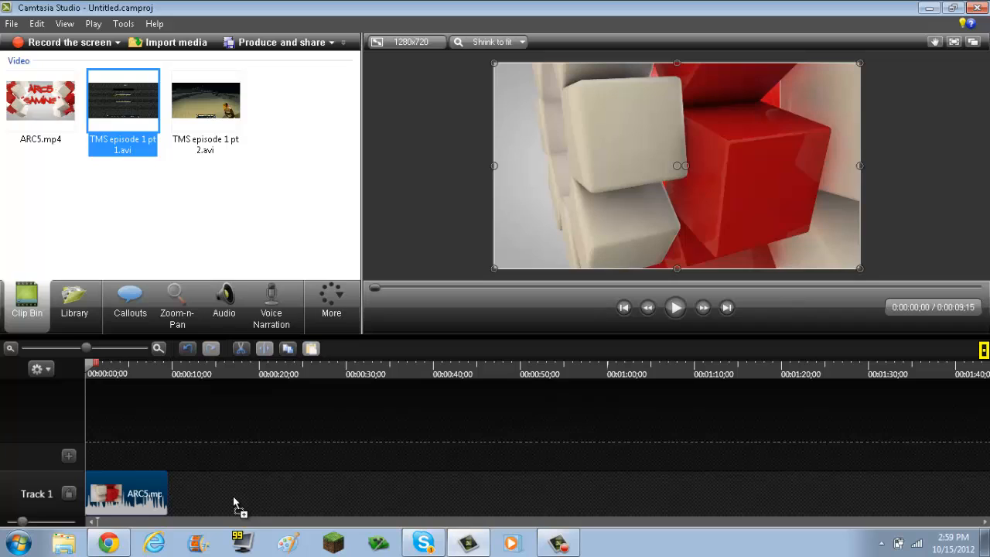
left_click_drag(267, 499, 265, 503)
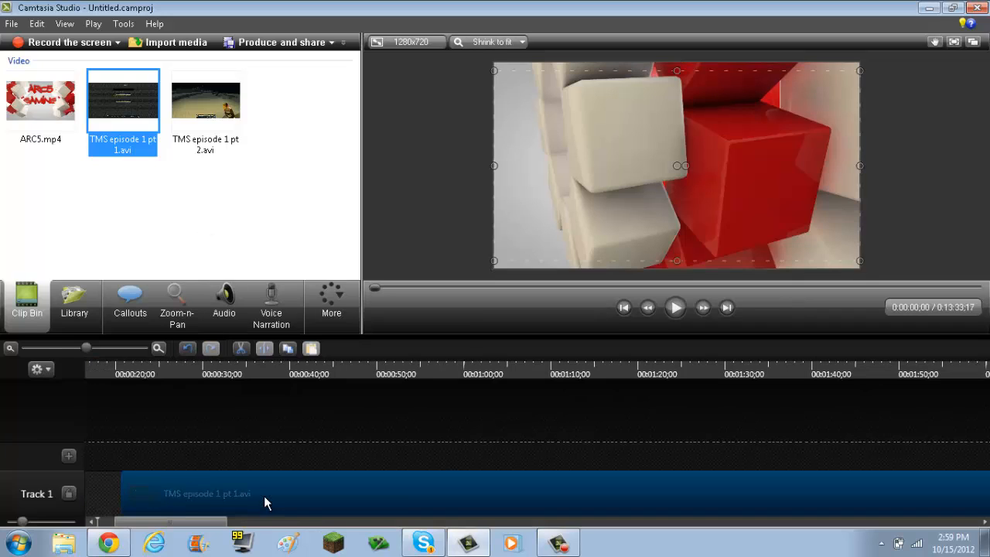
left_click_drag(207, 524, 146, 526)
left_click_drag(374, 495, 25, 510)
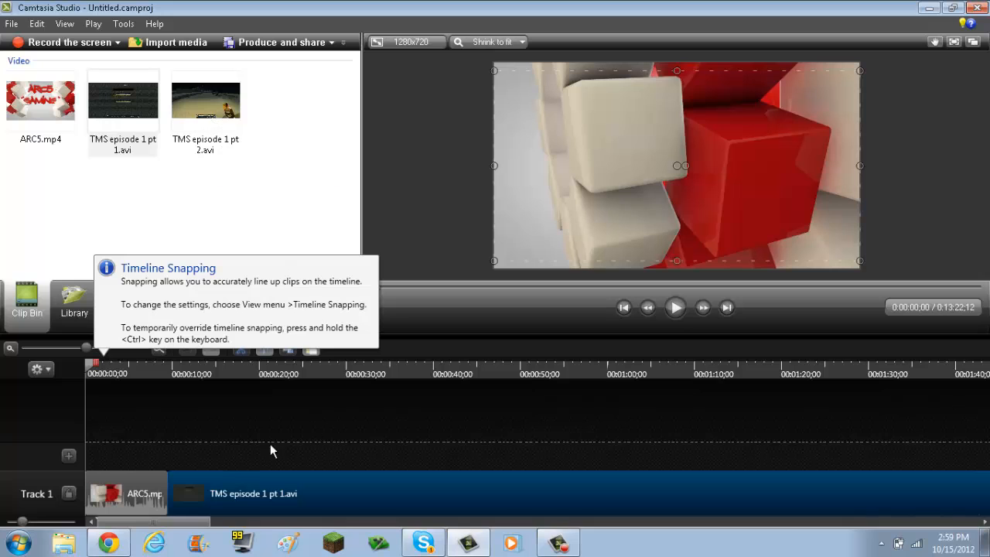
Add TMS episode 1 pt 2.avi to Track 1 and snap it directly after TMS episode 1 pt 1.avi.
left_click_drag(199, 525, 967, 522)
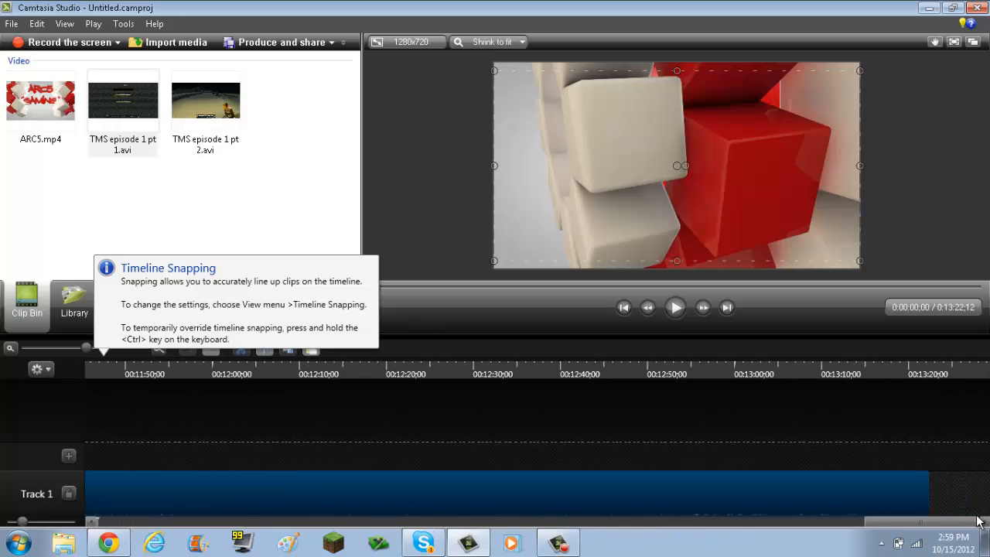
left_click_drag(229, 115, 937, 484)
left_click(731, 526)
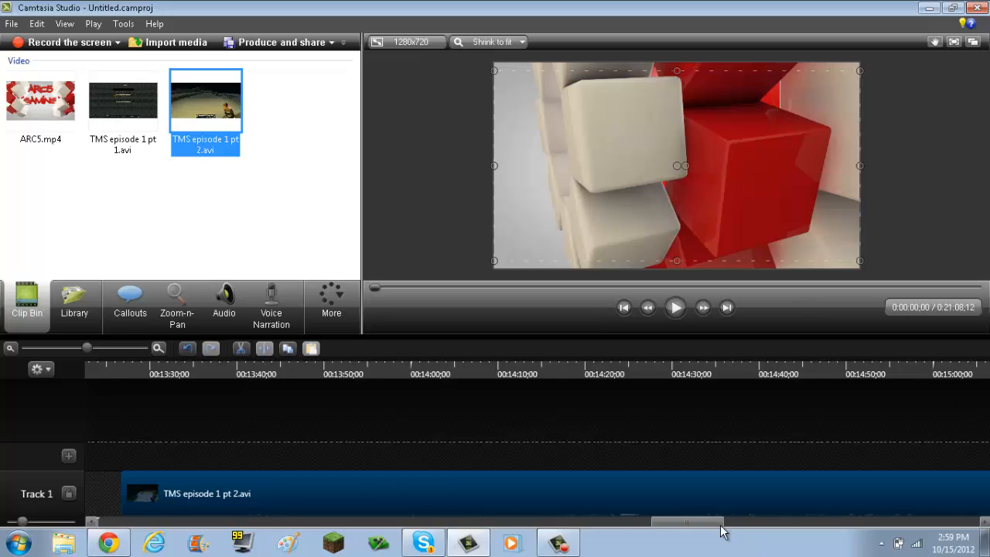
left_click_drag(721, 526, 569, 503)
right_click(404, 521)
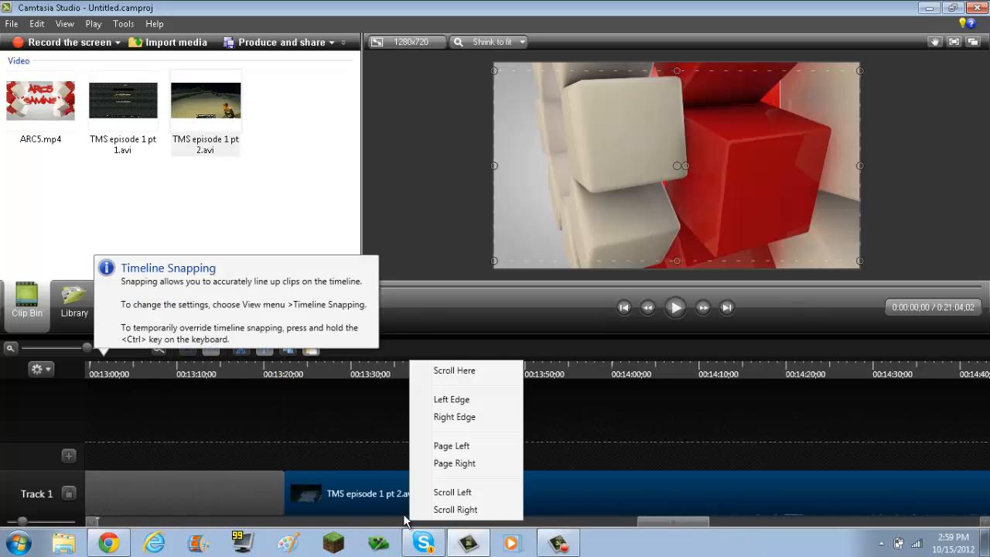
left_click(608, 401)
Play the timeline from the start through the cut between ARC5.mp4 and TMS episode 1 pt 1.avi.
left_click_drag(640, 524, 92, 523)
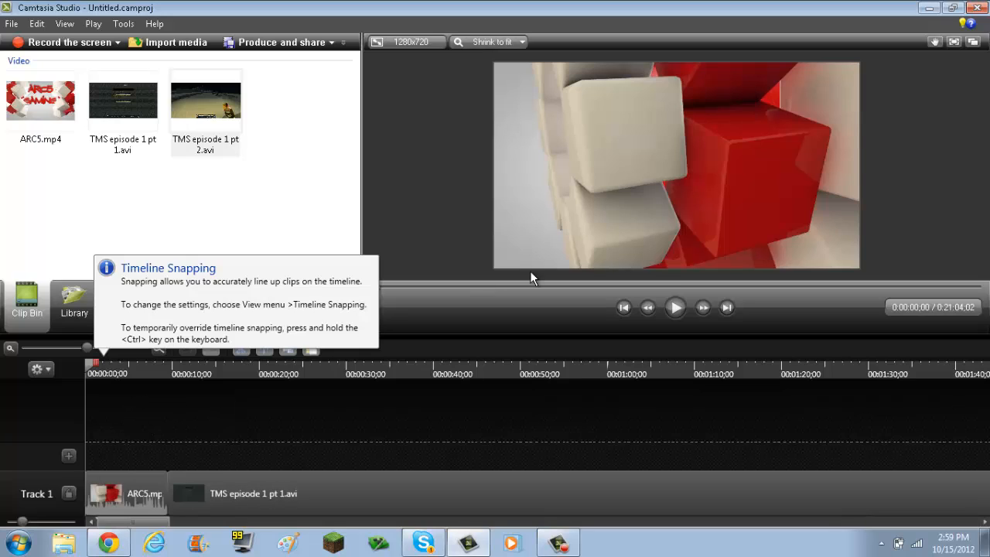
left_click(677, 308)
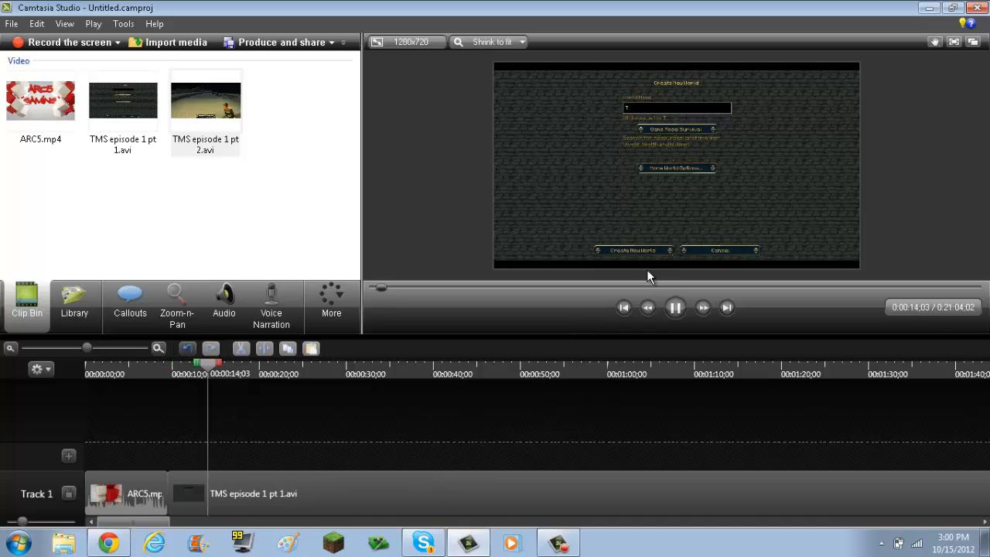
left_click(677, 309)
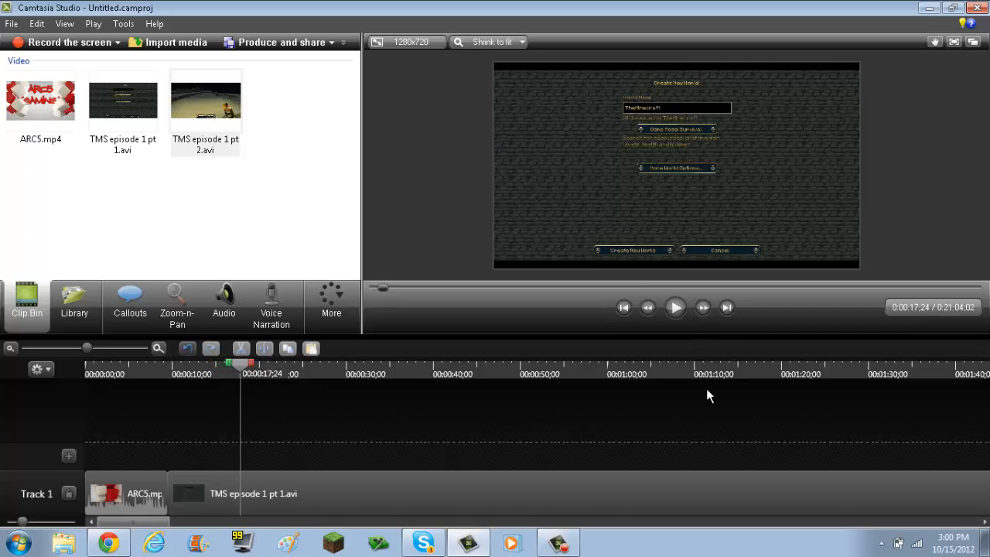
Play the timeline across the cut between TMS episode 1 pt 1.avi and TMS episode 1 pt 2.avi.
left_click_drag(163, 523, 677, 523)
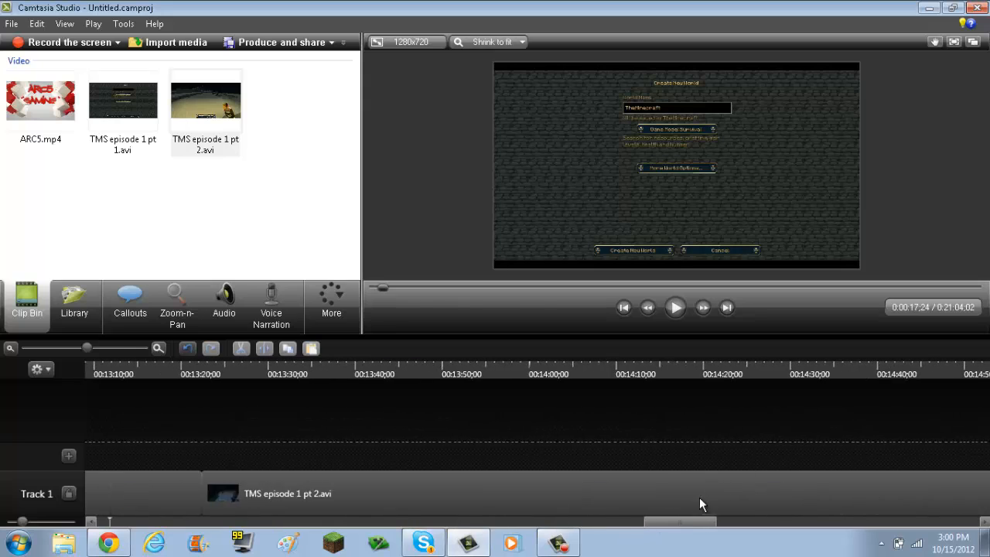
left_click(630, 499)
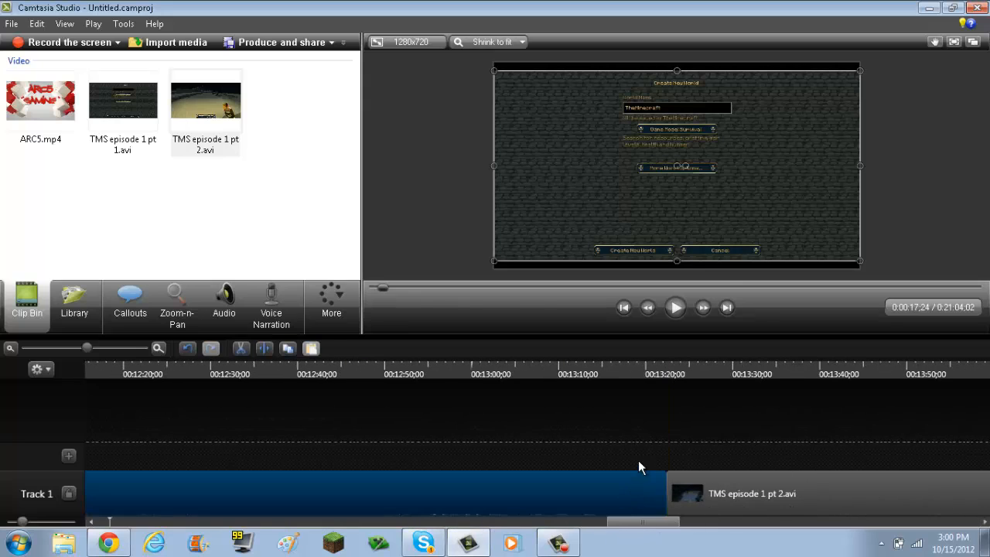
left_click_drag(573, 374, 648, 373)
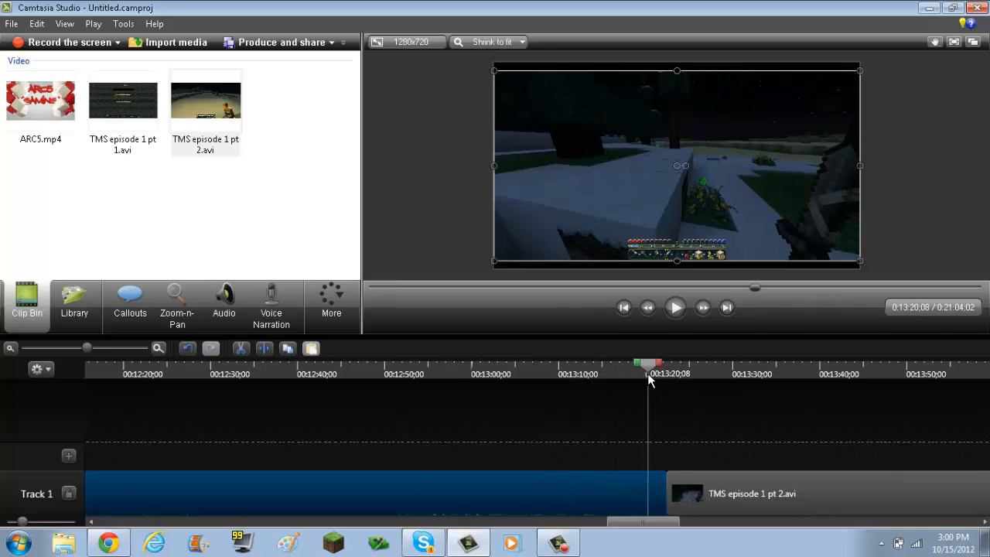
left_click(678, 310)
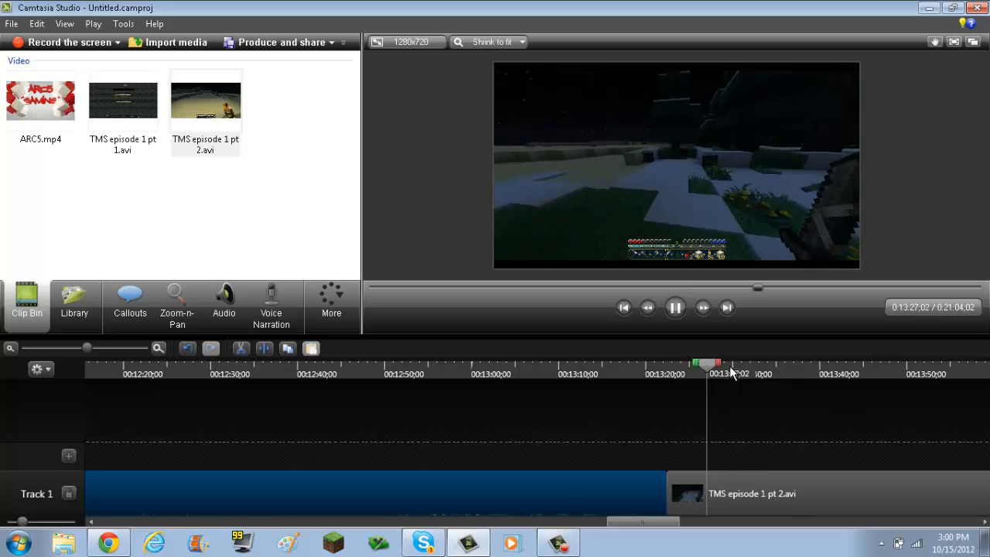
left_click(700, 375)
left_click_drag(699, 375, 637, 376)
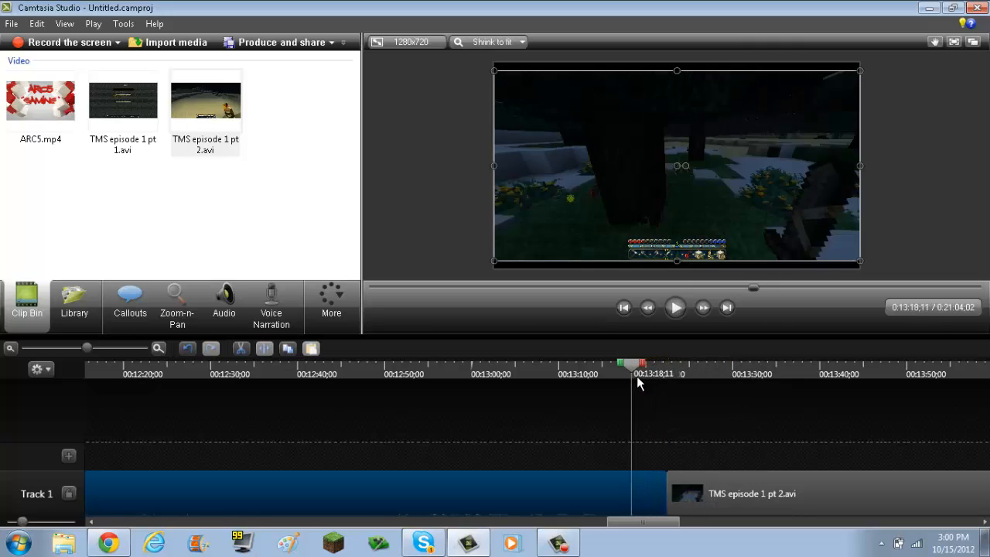
left_click(677, 307)
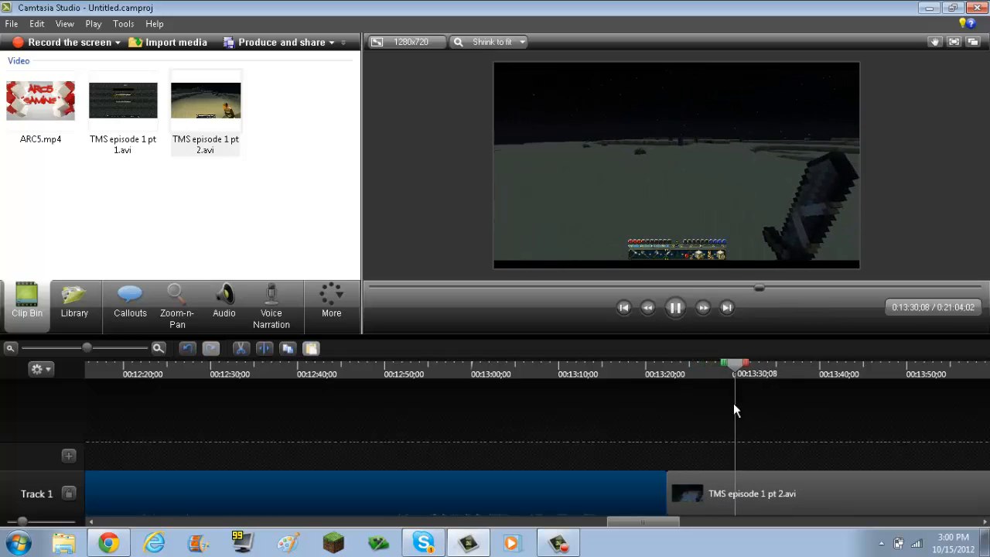
left_click_drag(740, 365, 84, 369)
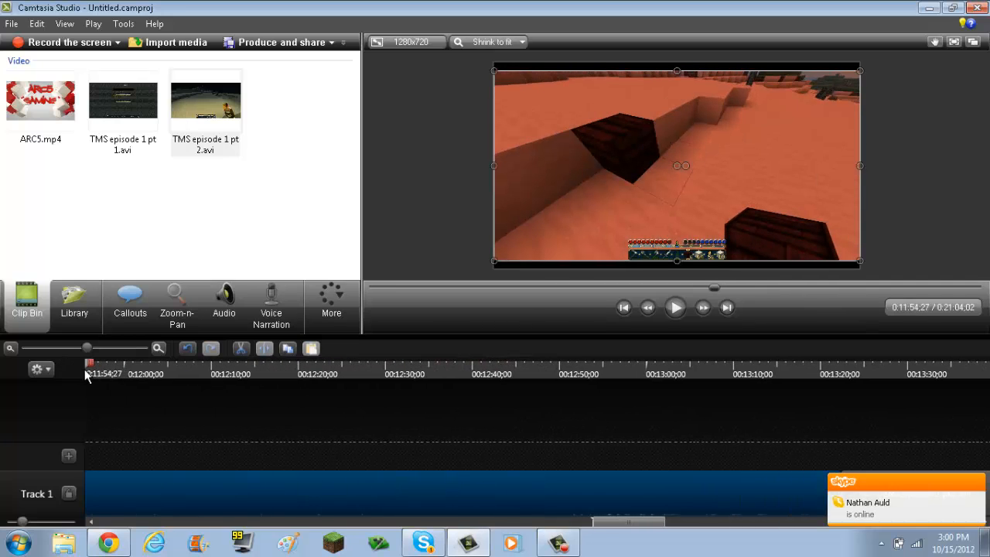
left_click_drag(627, 531, 159, 545)
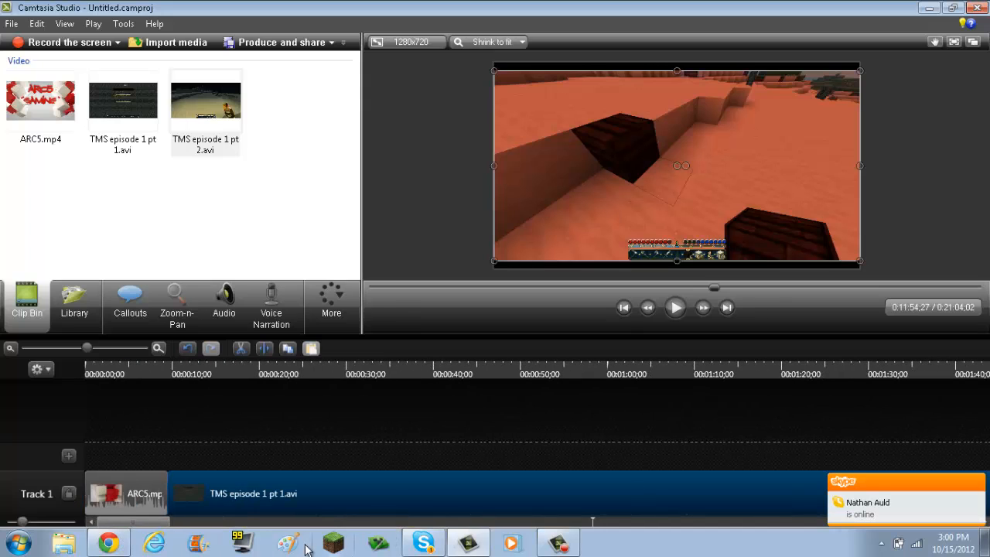
Switch to Skype and sign out of the account to stop its pop-up notifications.
left_click(424, 543)
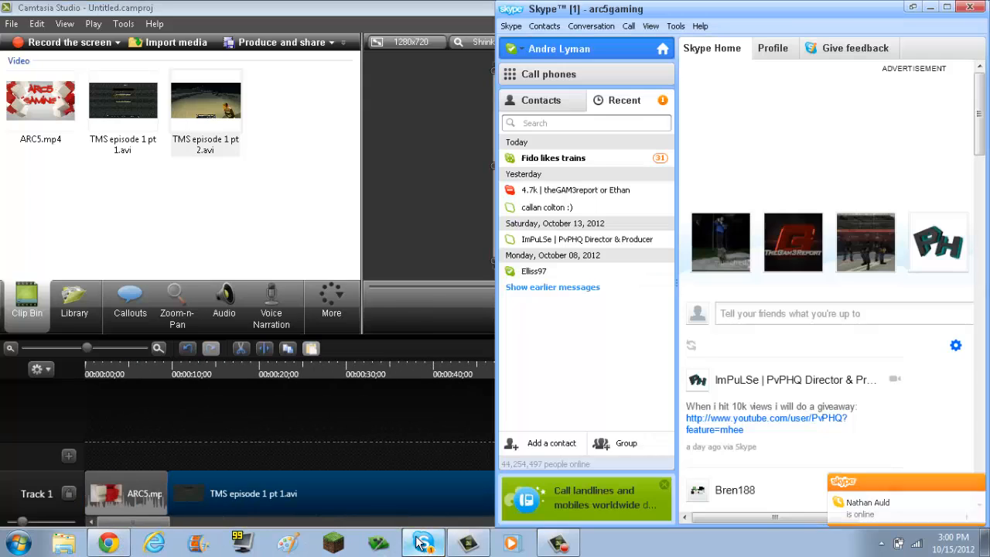
left_click(523, 52)
left_click(511, 26)
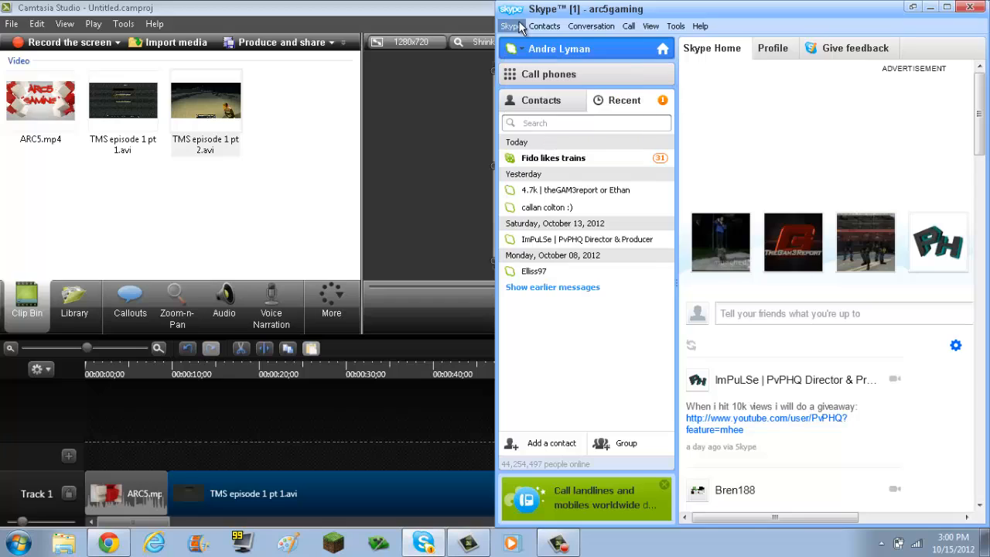
left_click(512, 26)
left_click(559, 166)
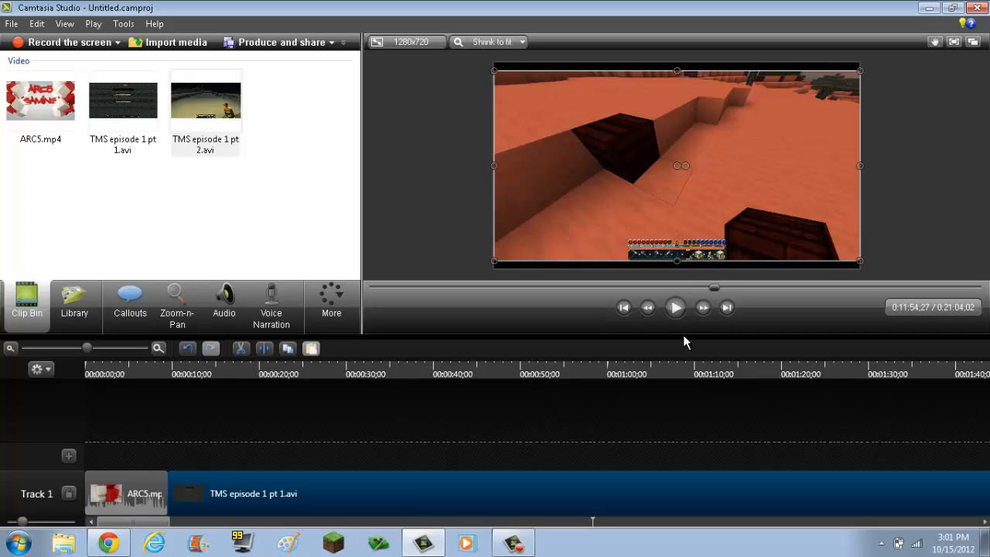
Stretch the TMS episode 1 pt 1.avi clip to the canvas's upper and lower edges so it fills the whole frame.
left_click_drag(677, 262, 677, 268)
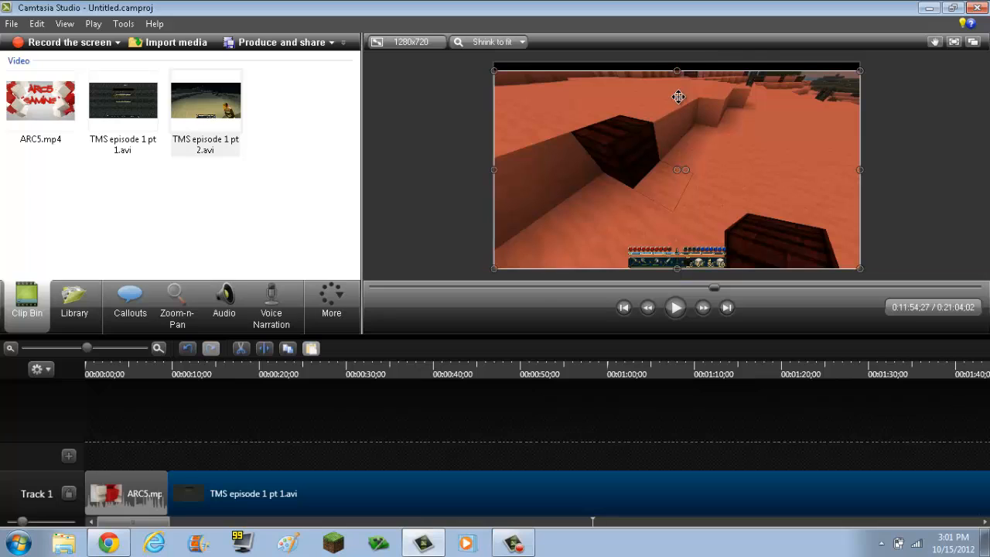
left_click_drag(677, 69, 675, 62)
left_click(742, 85)
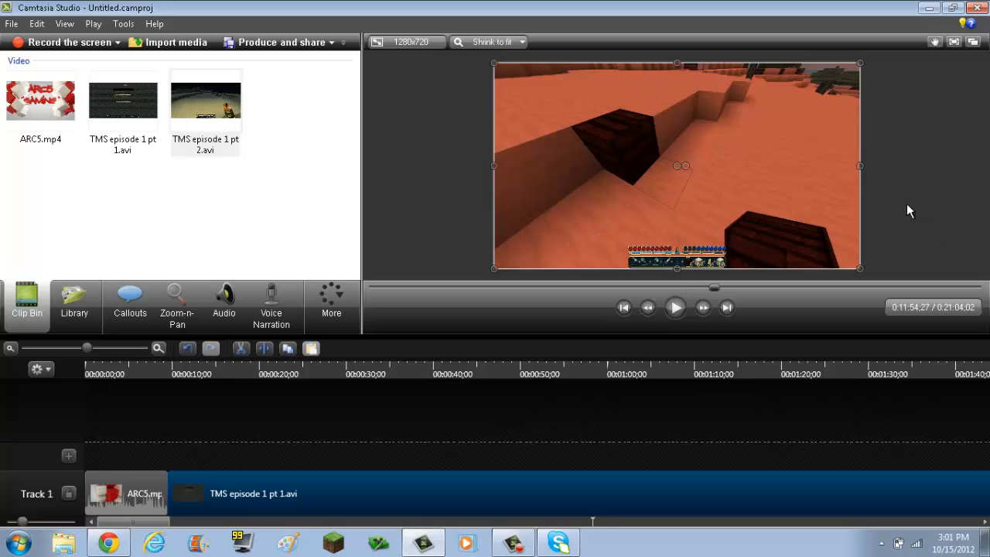
left_click_drag(677, 268, 698, 270)
left_click_drag(680, 273, 671, 270)
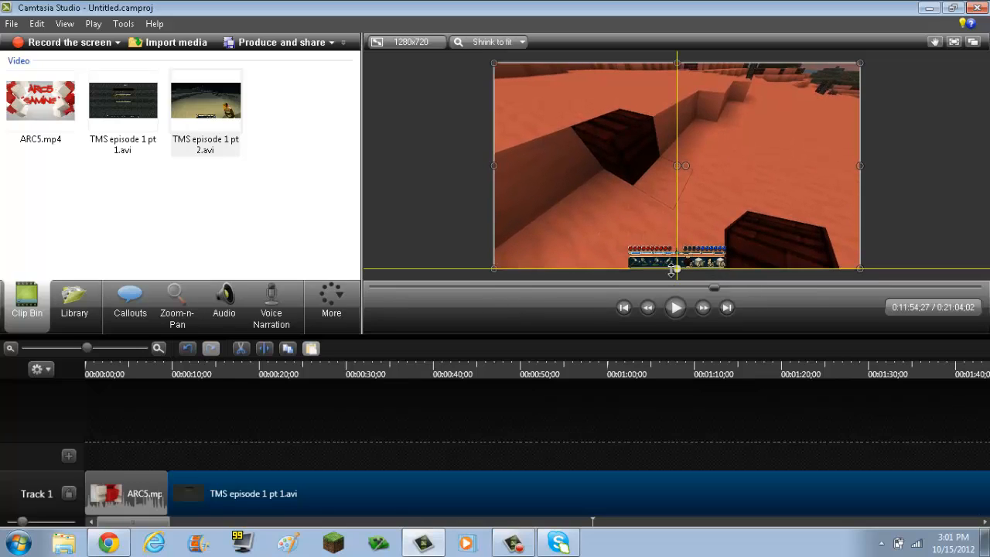
left_click_drag(674, 270, 672, 272)
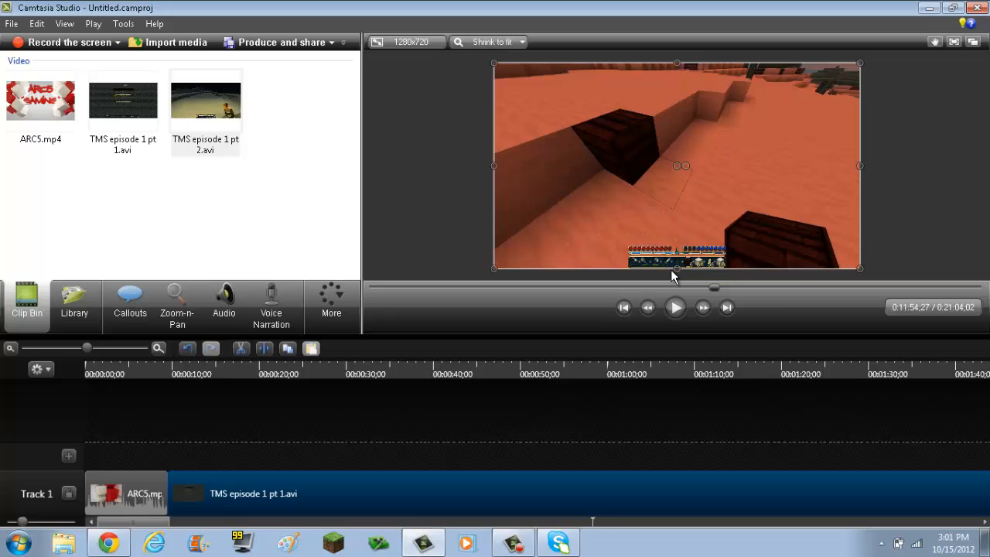
Play a short section of the stretched TMS episode 1 pt 1.avi clip and return the playhead to the timeline's start.
left_click(674, 308)
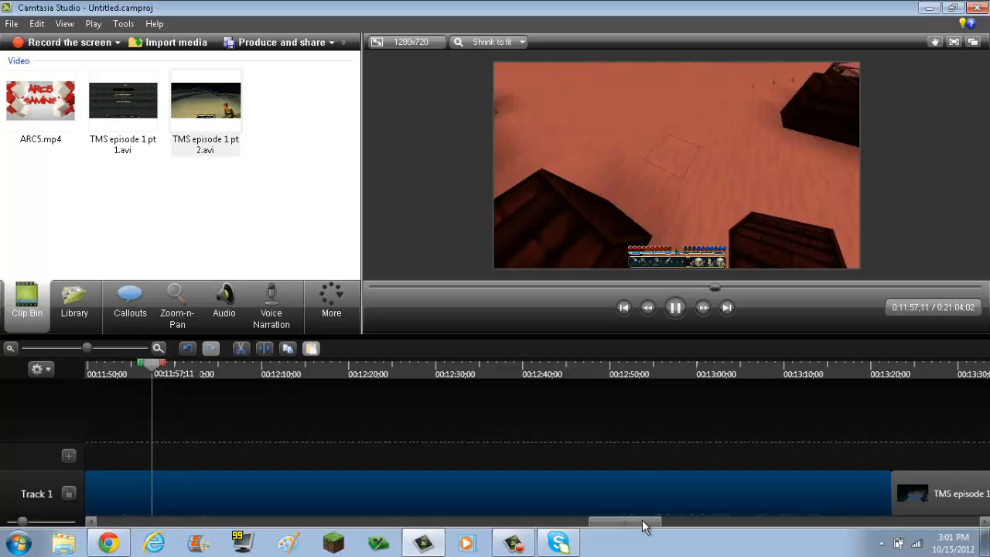
left_click_drag(624, 521, 445, 541)
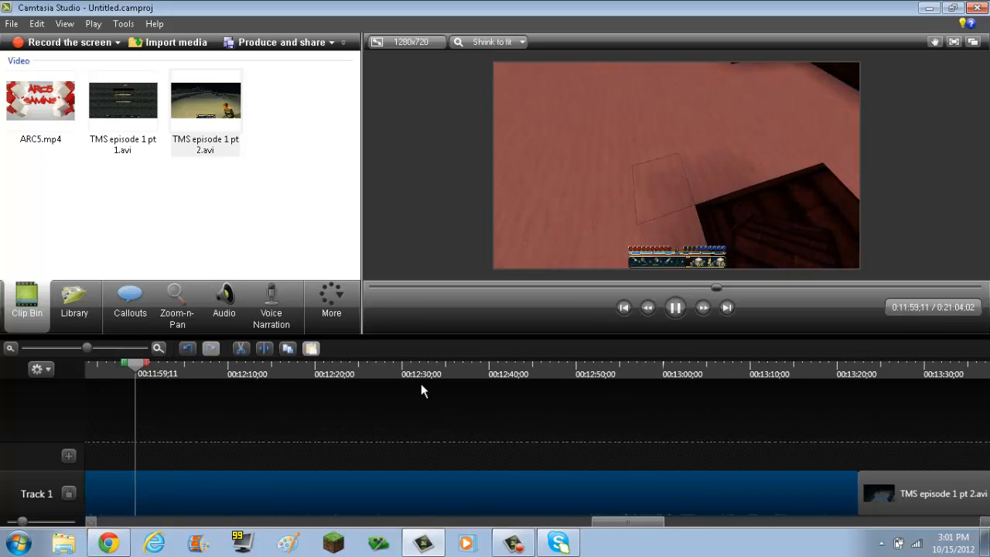
left_click(719, 288)
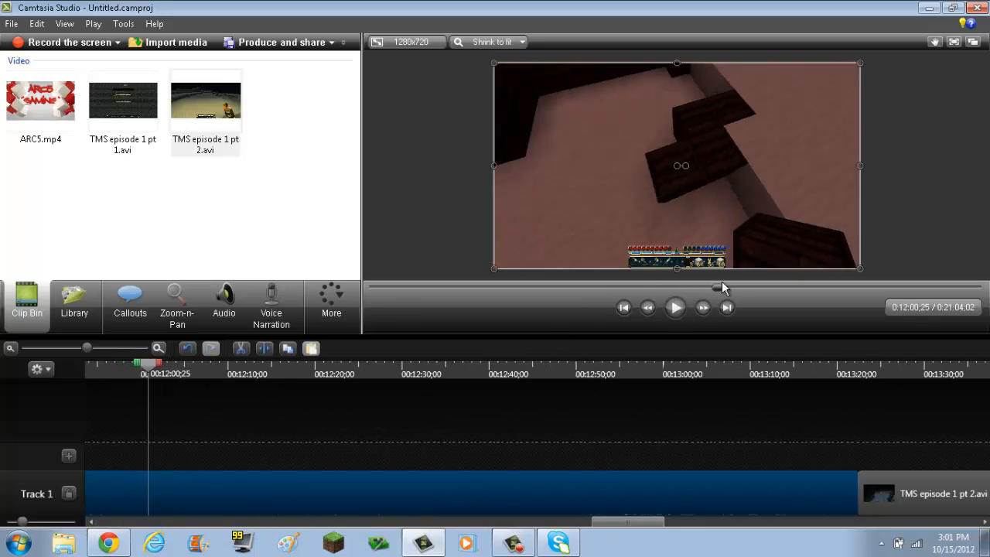
left_click_drag(700, 288, 358, 289)
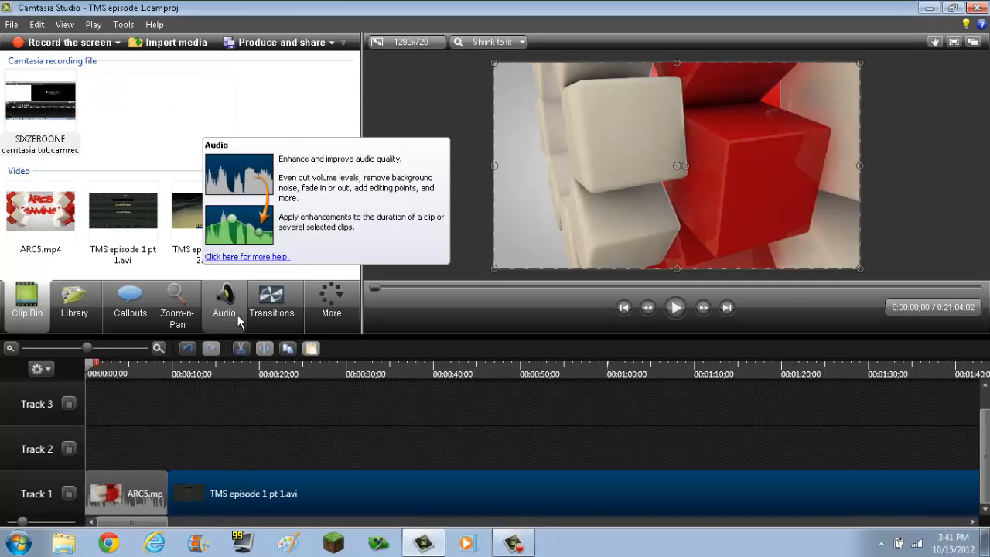
Add a Fade through black transition at the cut between ARC5.mp4 and TMS episode 1 pt 1.avi on Track 1.
left_click(323, 307)
left_click(240, 417)
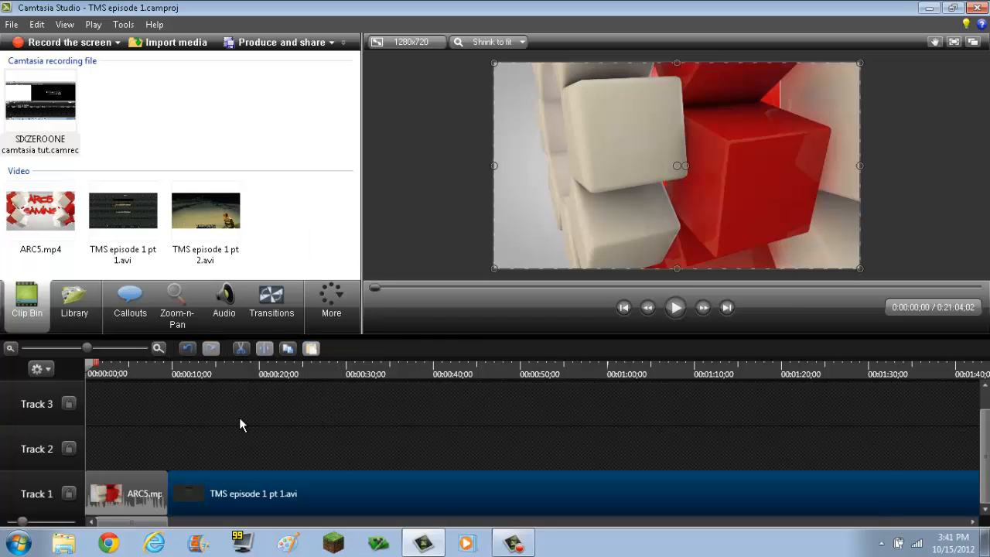
left_click(281, 317)
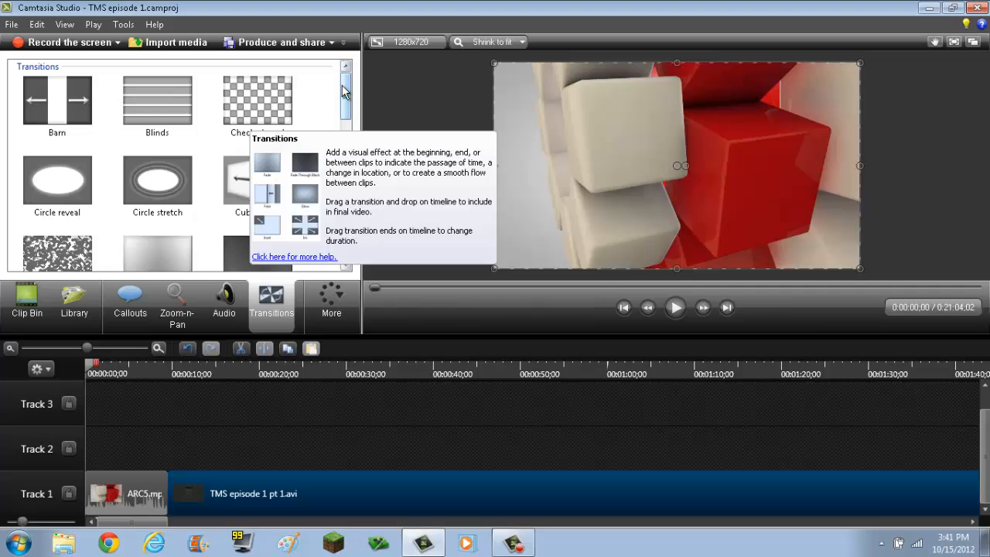
left_click_drag(342, 85, 345, 143)
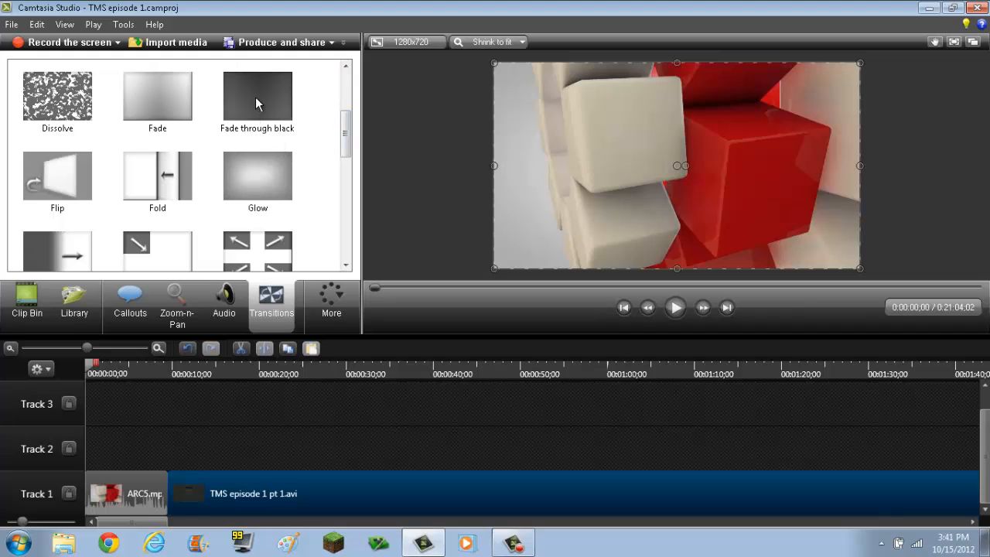
left_click_drag(256, 101, 235, 303)
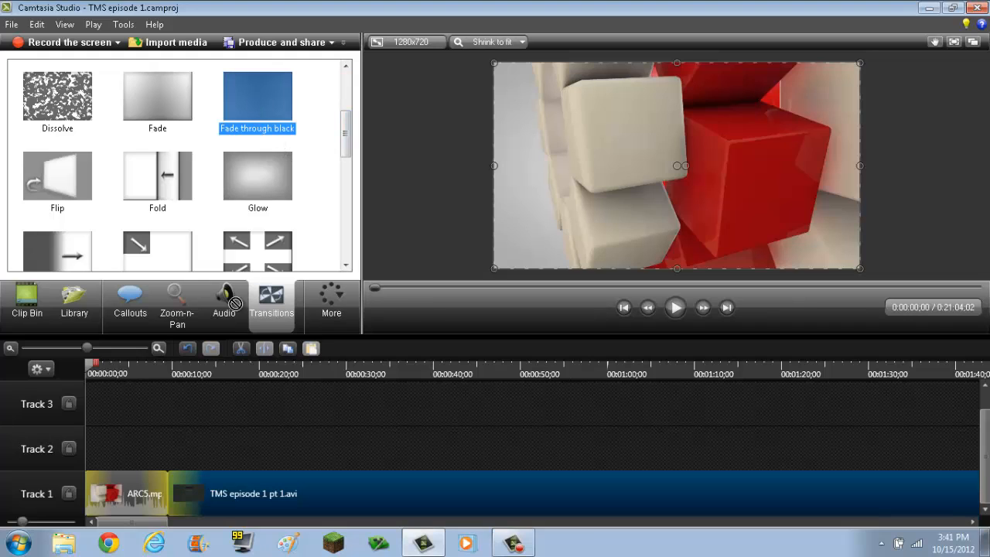
left_click_drag(205, 402, 158, 384)
left_click_drag(164, 474, 164, 474)
Play through the Fade through black transition after ARC5.mp4 and delete it from the cut.
left_click(674, 307)
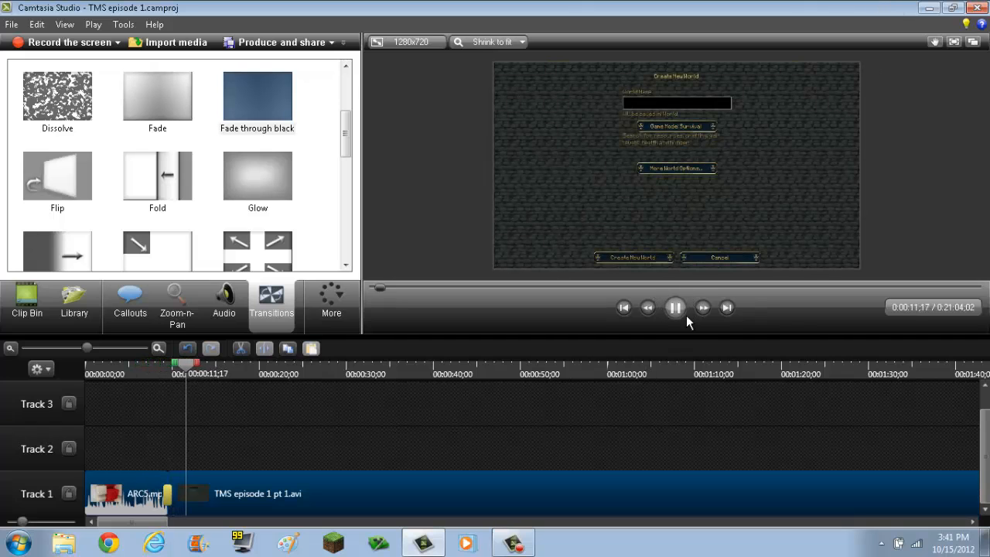
left_click(677, 313)
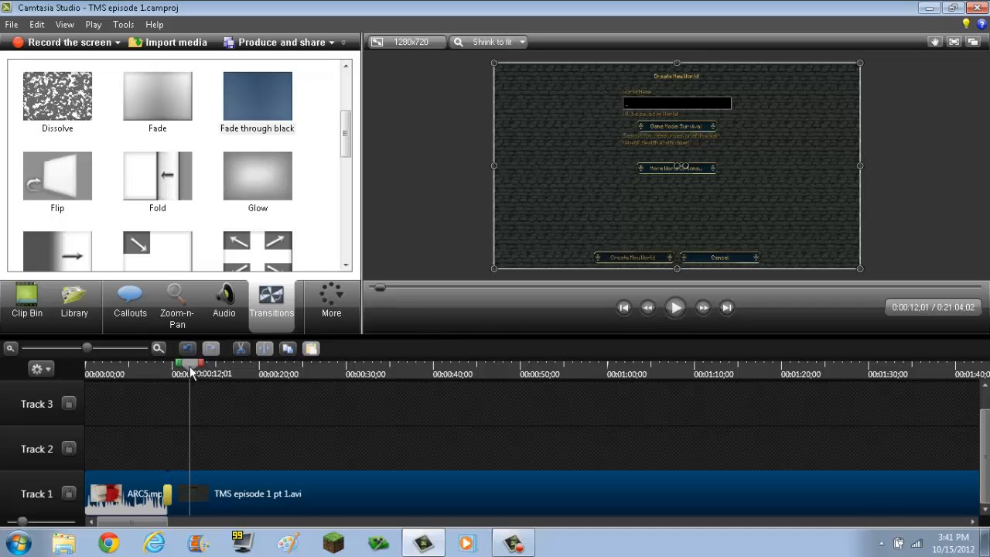
left_click_drag(190, 373, 98, 418)
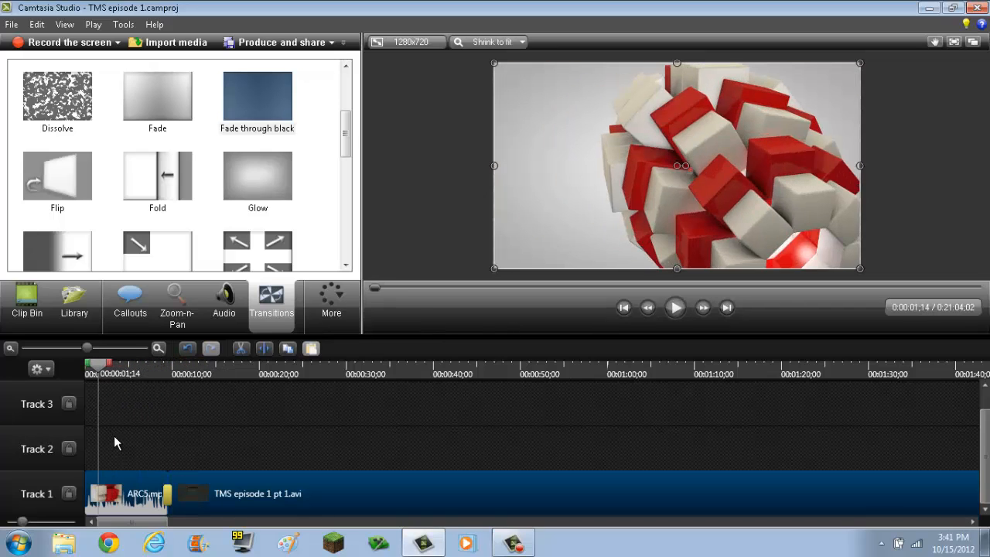
right_click(169, 490)
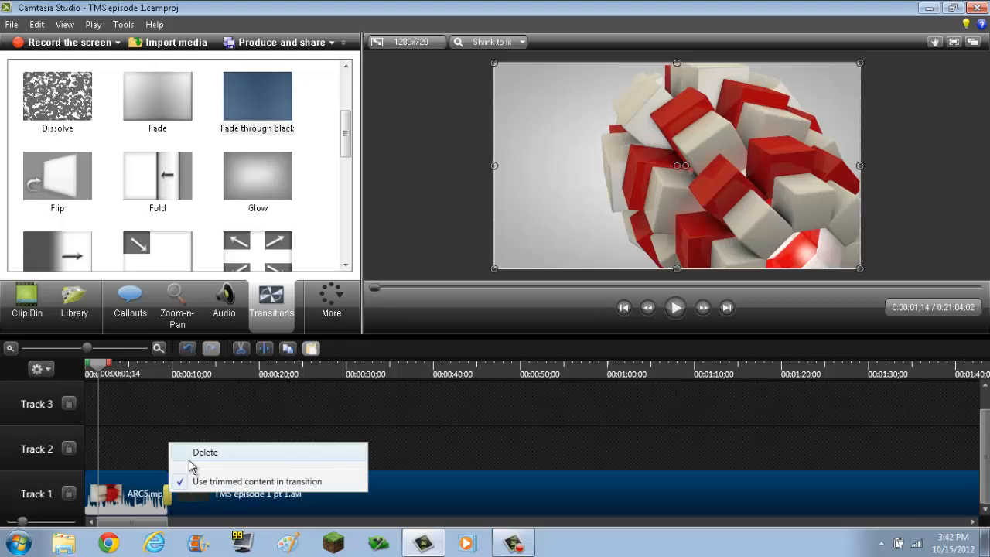
left_click(198, 455)
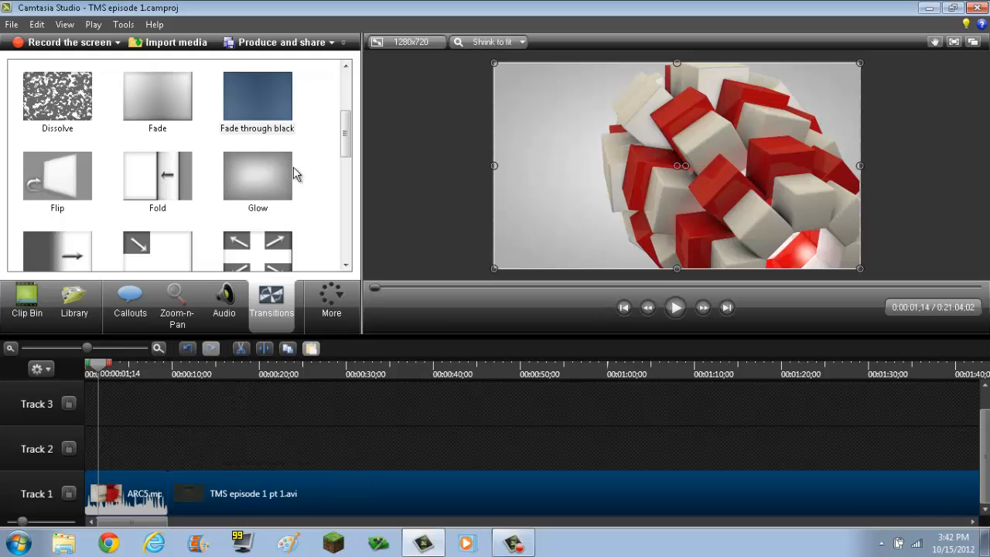
Browse the available transition effects through to the end of the collection.
left_click_drag(346, 157, 324, 122)
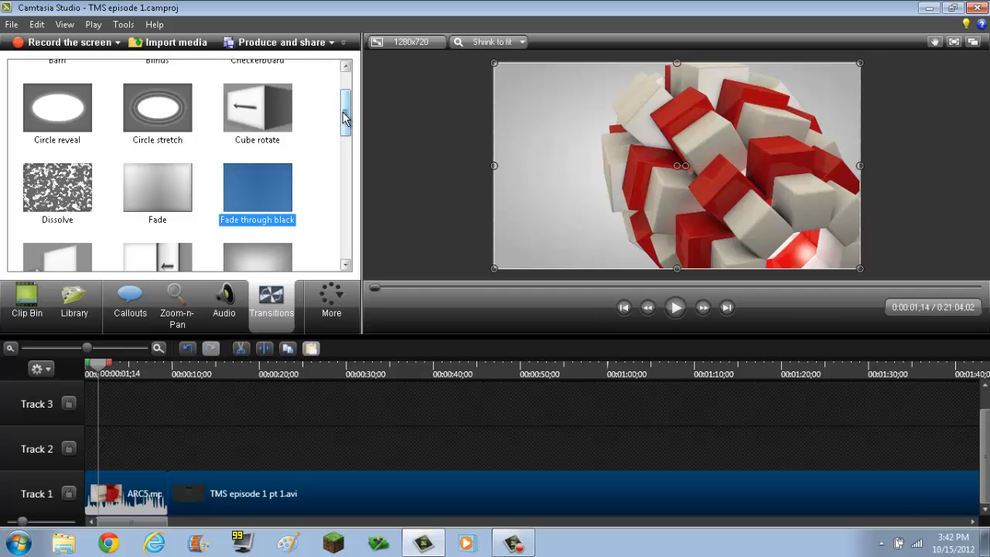
left_click_drag(345, 101, 345, 286)
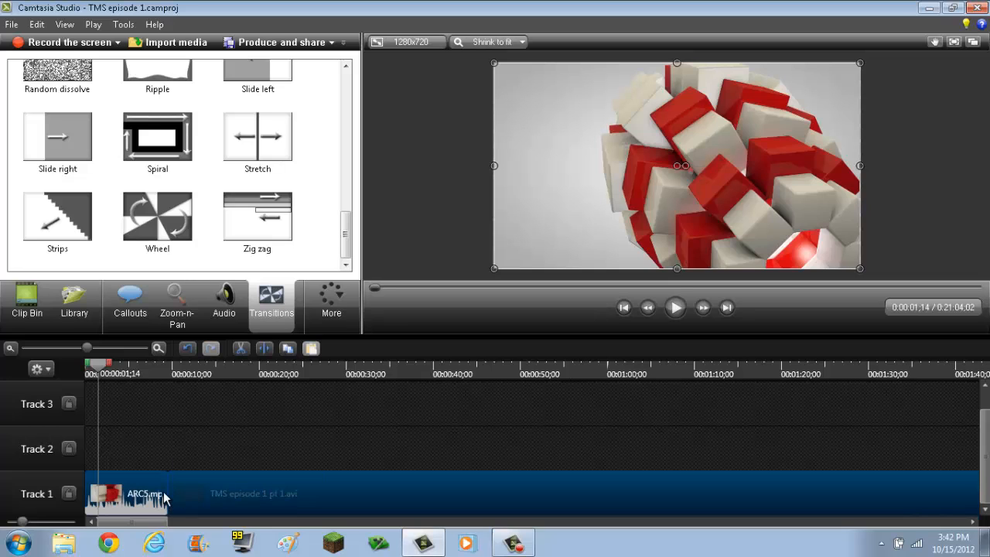
left_click_drag(349, 248, 354, 222)
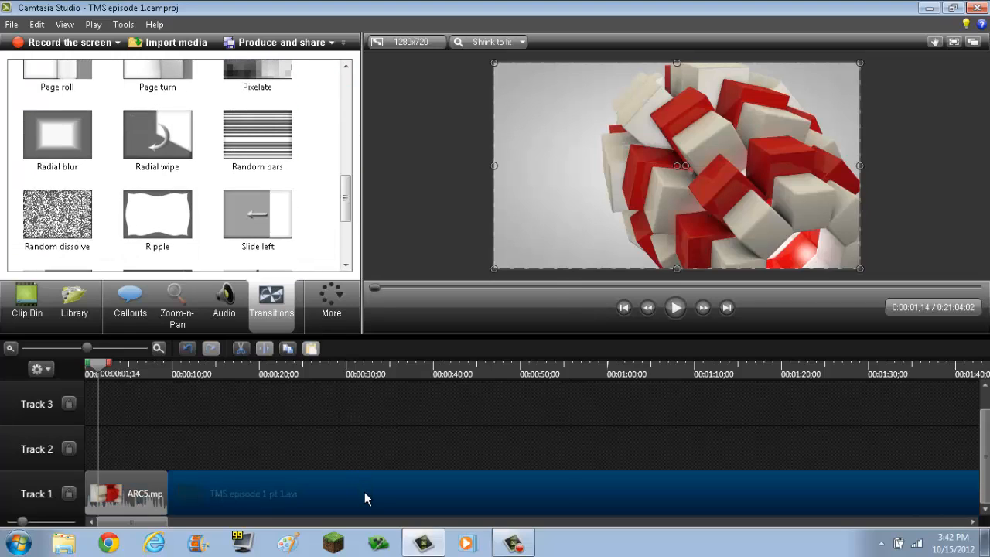
Examine the editing options offered for the TMS episode 1 pt 1.avi clip on Track 1.
right_click(365, 491)
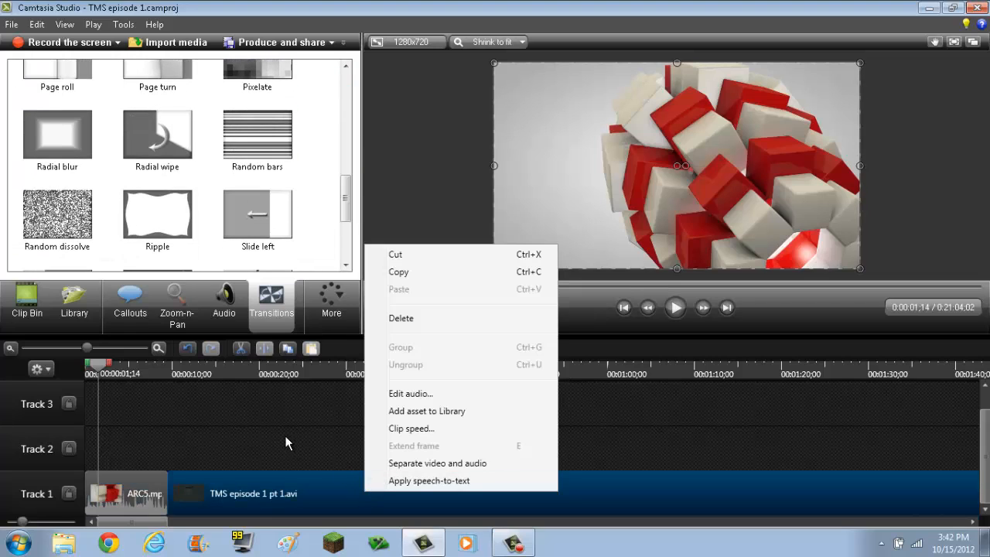
left_click(355, 450)
right_click(368, 504)
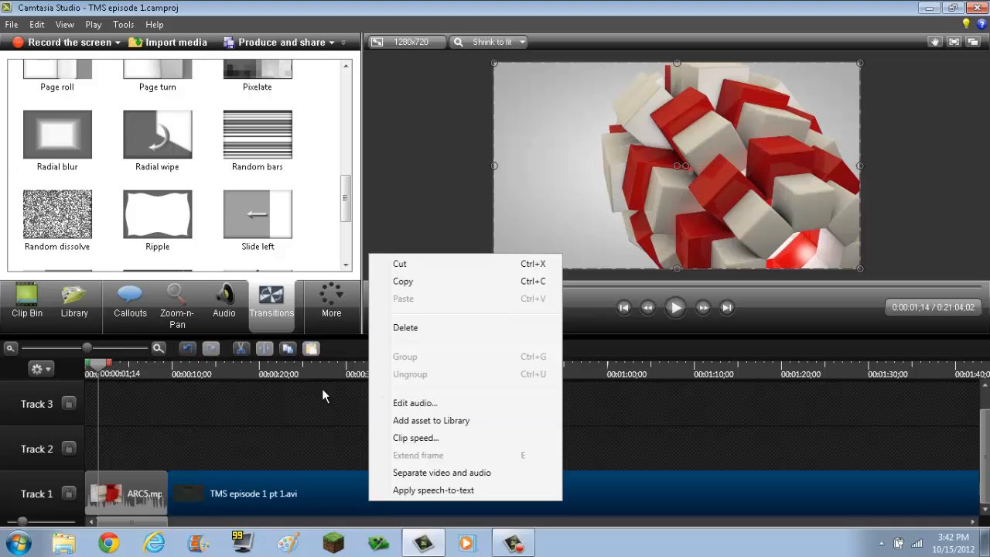
left_click(327, 396)
left_click(382, 498)
right_click(383, 498)
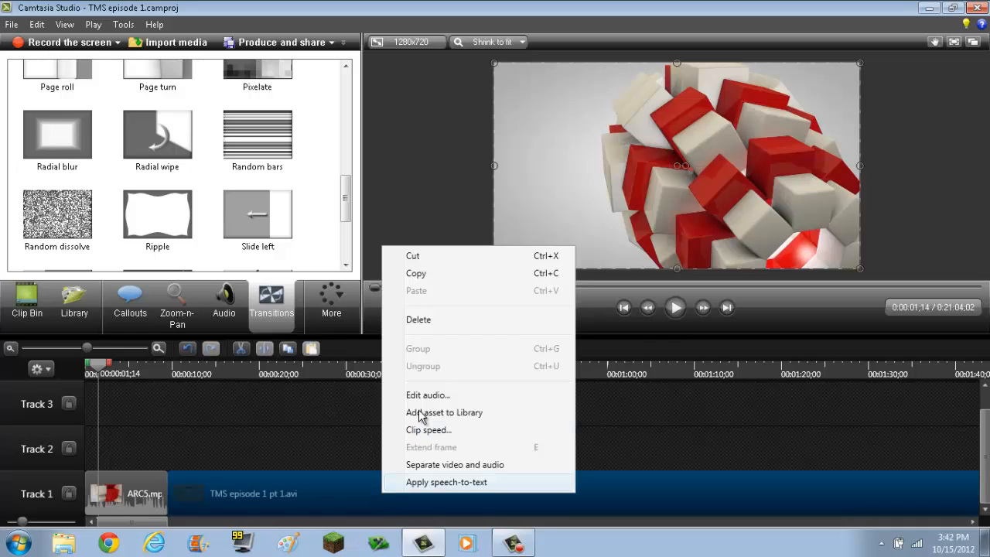
left_click(362, 424)
left_click(379, 490)
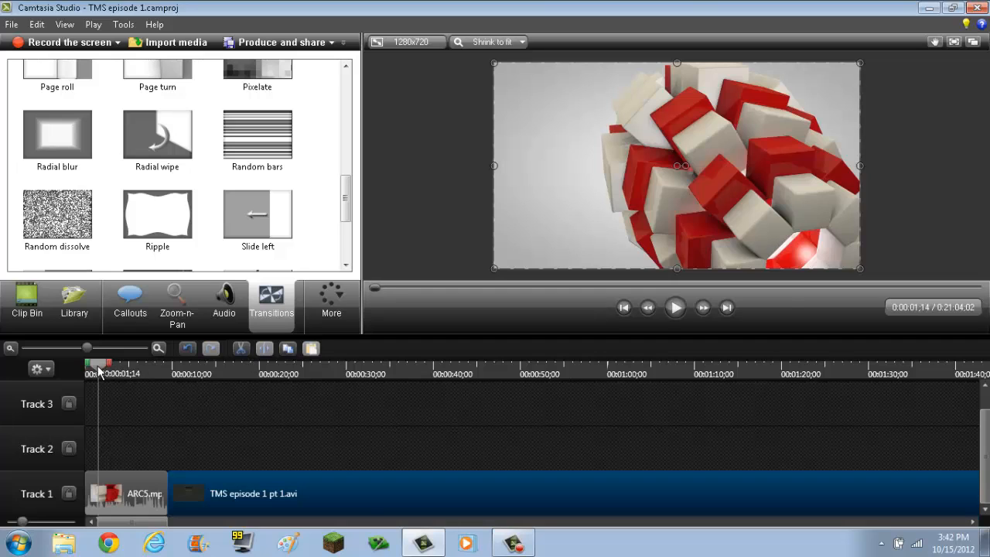
Cut the TMS episode 1 pt 1.avi clip out of Track 1 and undo the cut.
left_click_drag(98, 372, 354, 391)
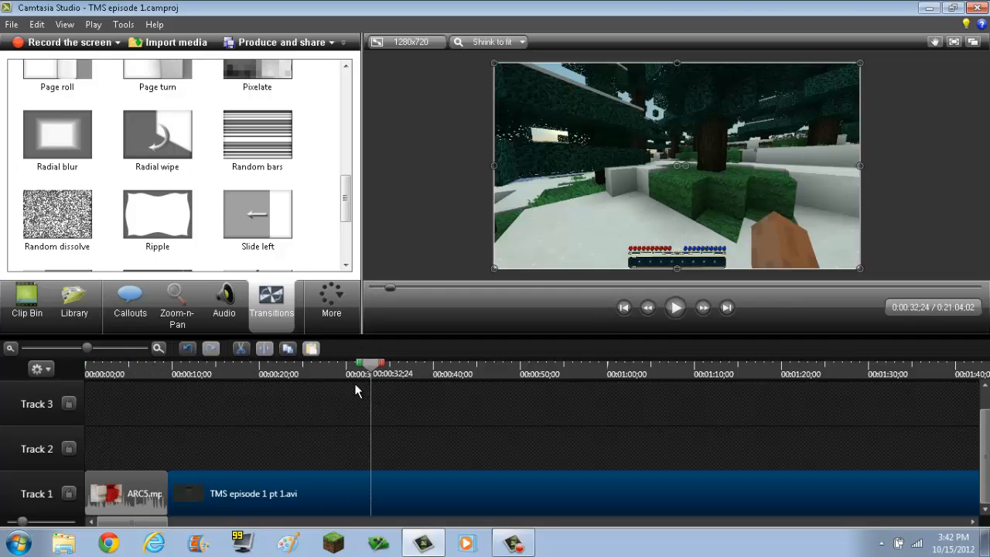
left_click(242, 350)
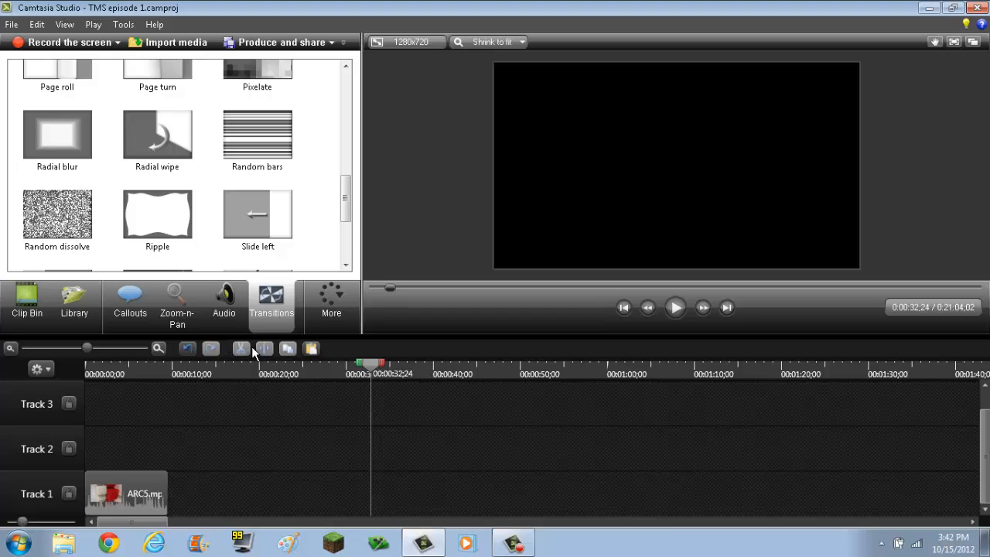
left_click(187, 349)
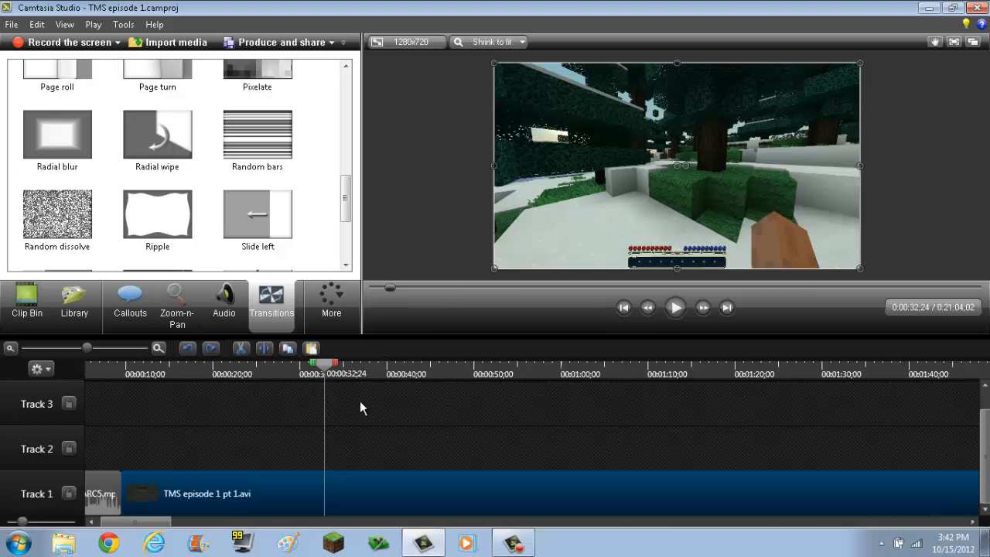
Split TMS episode 1 pt 1.avi on Track 1 at 0:00:32;24, select the second part, and undo the split.
left_click(272, 355)
left_click(342, 491)
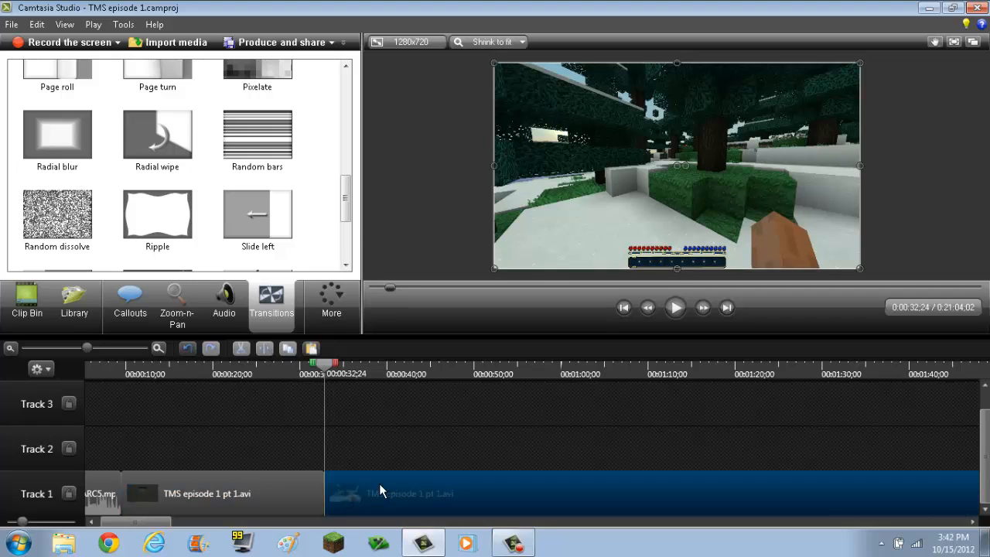
left_click(194, 349)
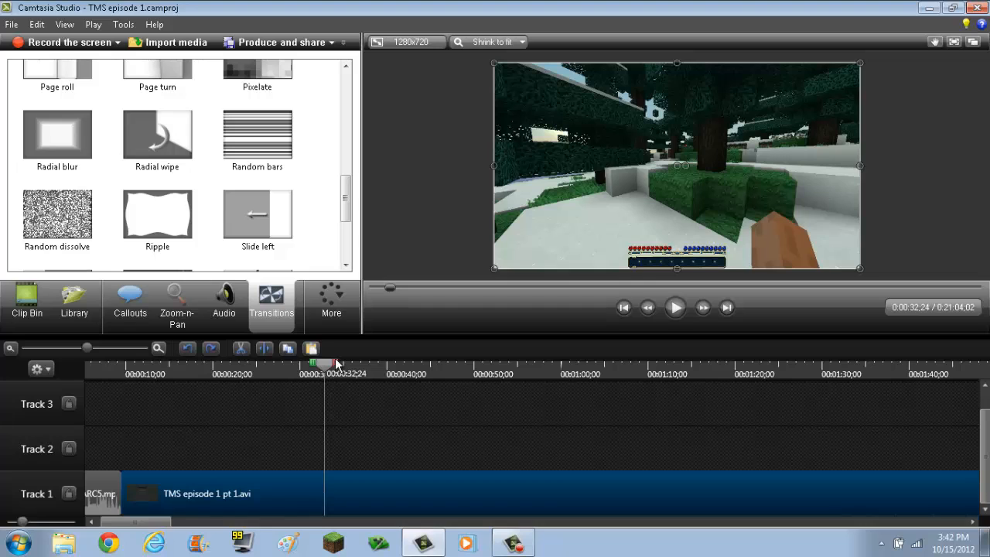
Add a zoom-n-pan at the start of ARC5.mp4, with the zoom frame reduced to about two-thirds and moved over the red cube.
left_click_drag(328, 364, 43, 408)
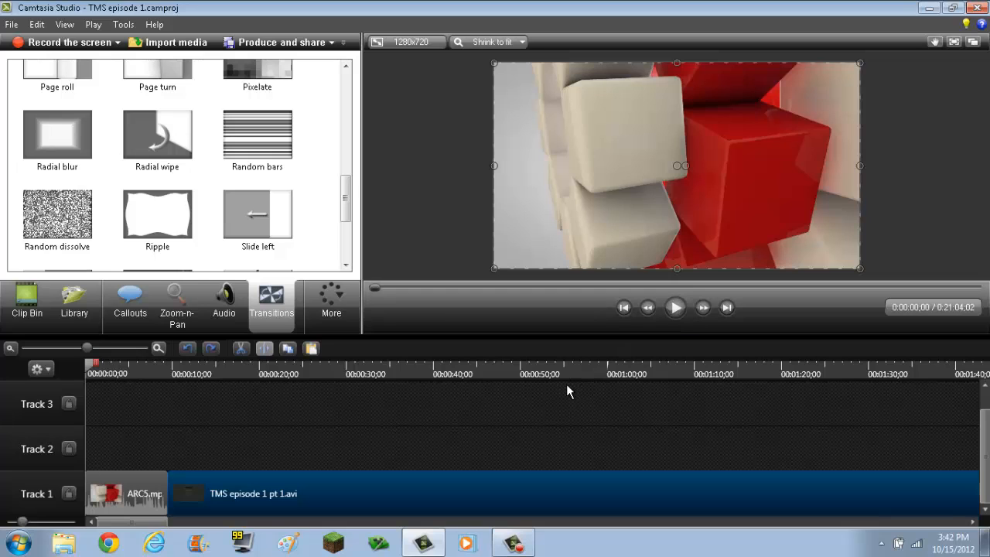
left_click(191, 319)
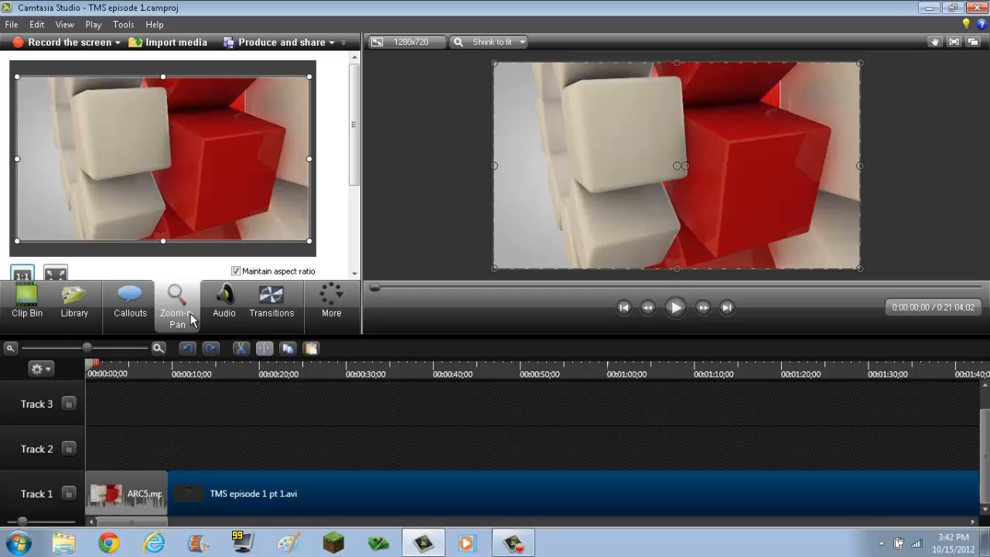
left_click(322, 427)
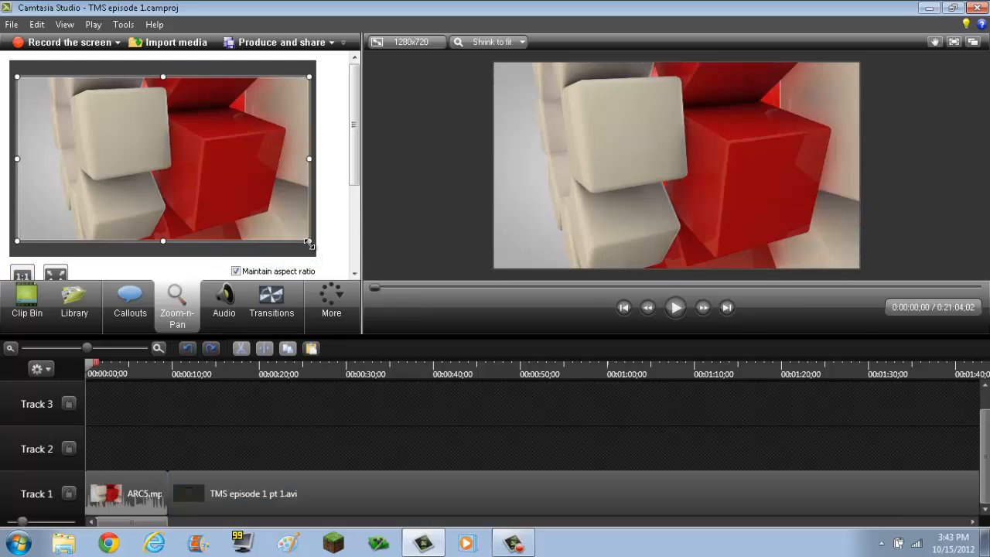
mouse_move(308, 243)
left_mouse_down()
mouse_move(232, 214)
mouse_move(190, 212)
mouse_move(167, 189)
left_mouse_up()
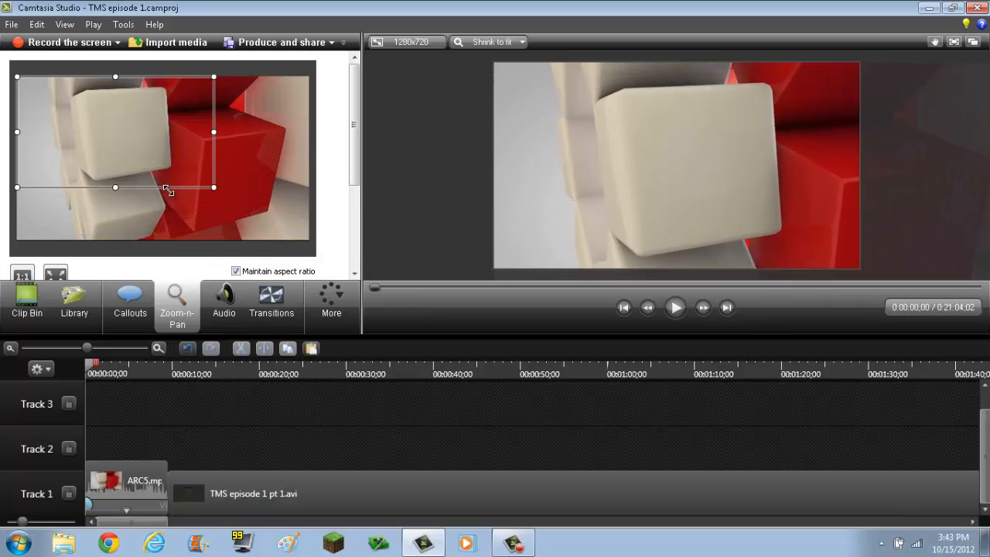
left_click_drag(128, 124, 193, 157)
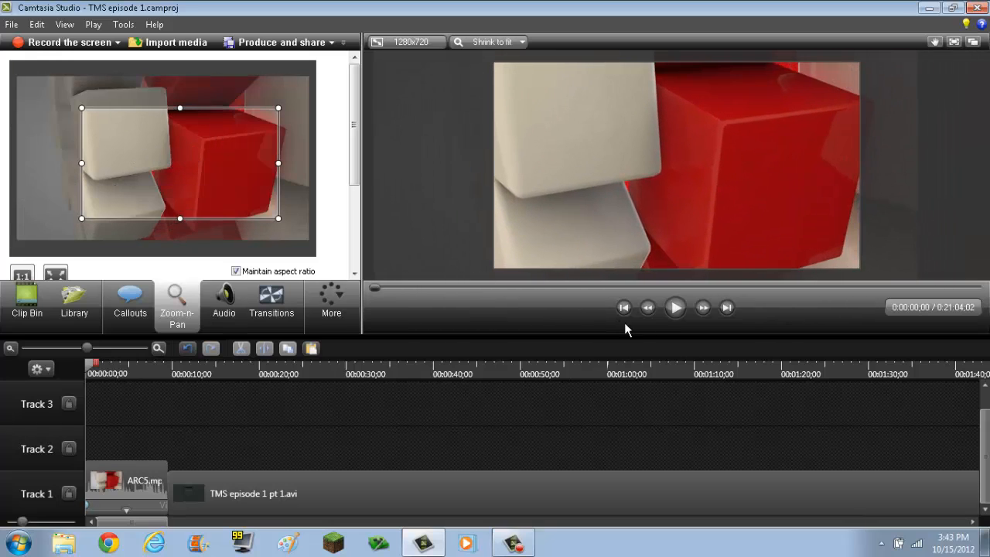
Shift the zoom animation on ARC5.mp4 to about 4 seconds and play the intro from the beginning.
left_click(675, 307)
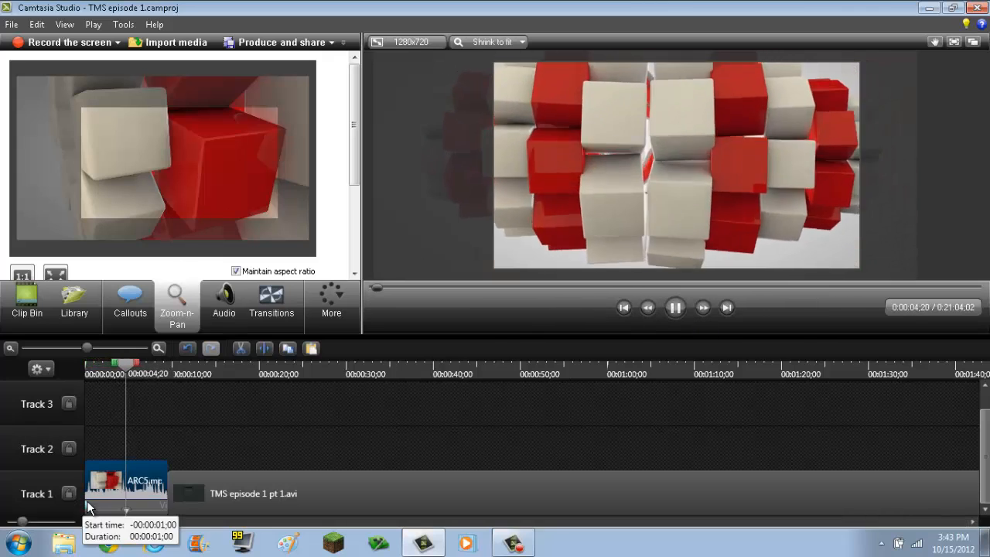
left_click(87, 503)
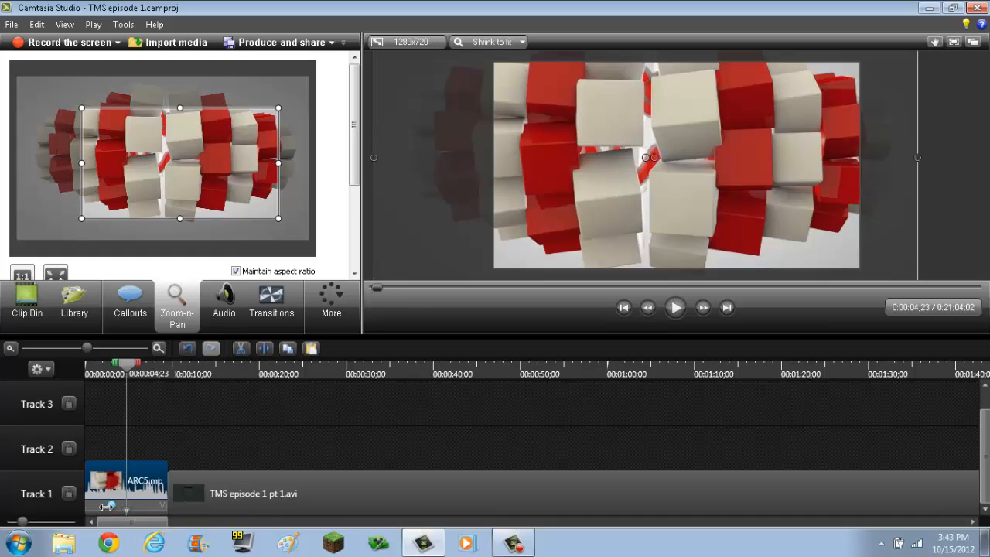
mouse_move(110, 507)
left_mouse_down()
mouse_move(131, 505)
mouse_move(89, 508)
mouse_move(122, 506)
left_mouse_up()
left_click_drag(122, 375, 86, 374)
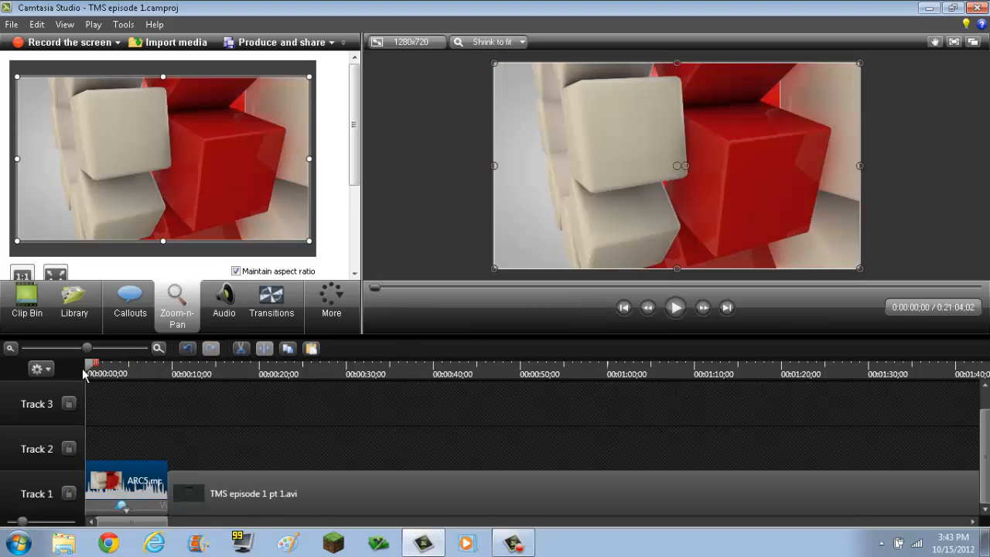
left_click(675, 308)
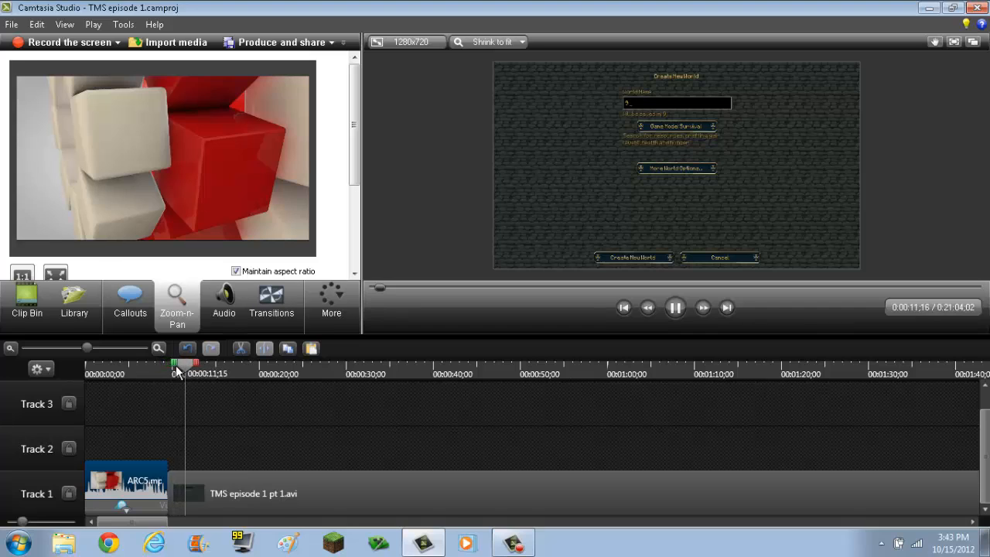
left_click_drag(178, 366, 94, 376)
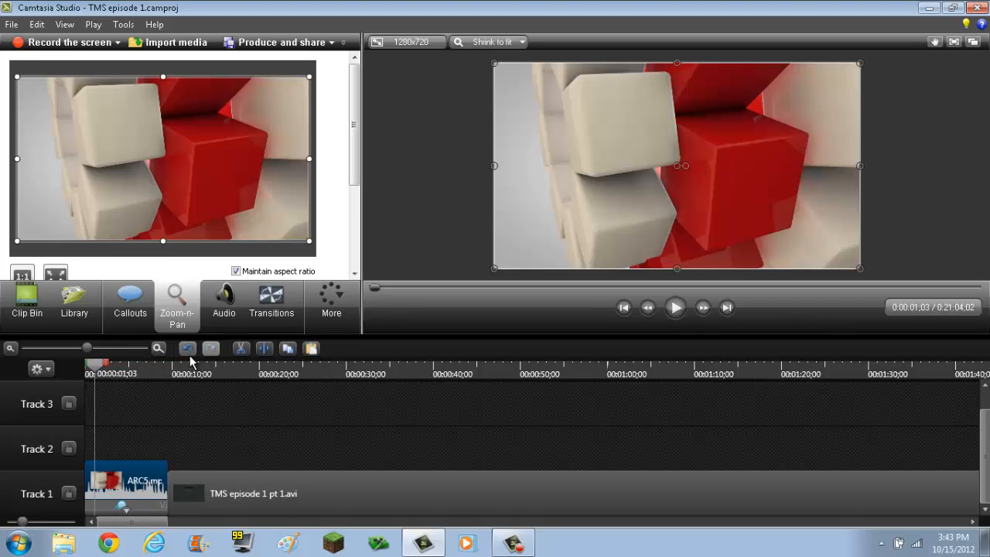
Undo the zoom-n-pan changes on ARC5.mp4 until its zoom animation is removed.
left_click(186, 351)
left_click(189, 351)
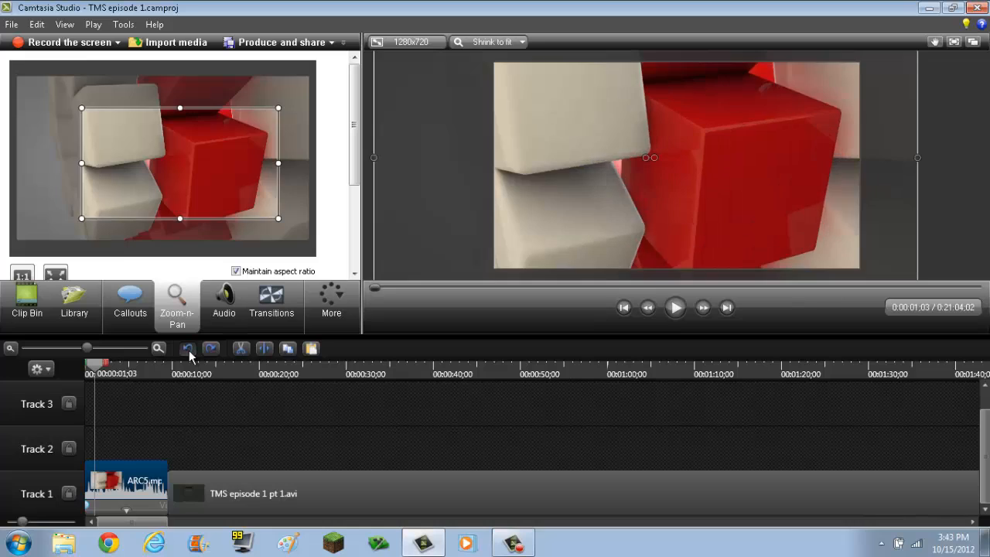
left_click(189, 351)
left_click(189, 351)
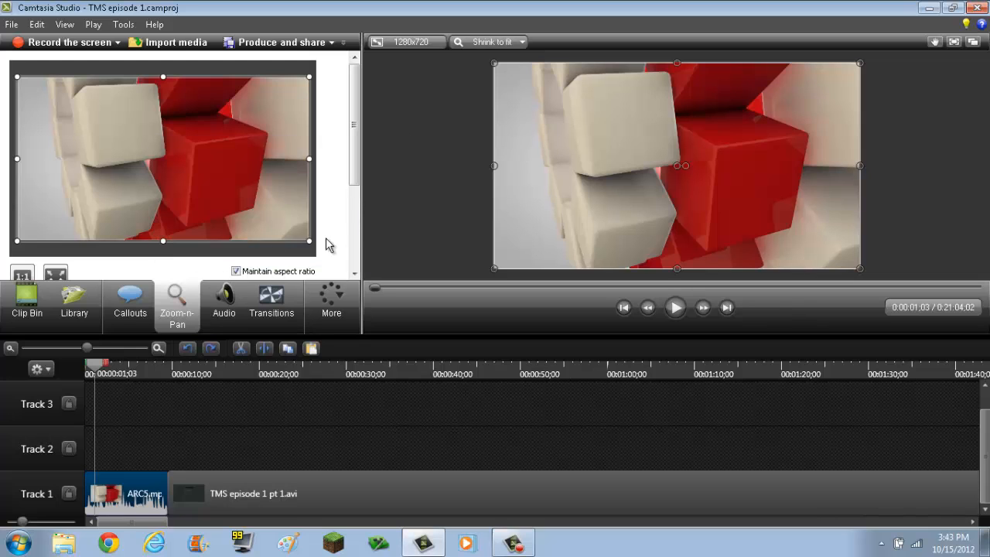
Try a zoom-n-pan onto the white cube at 0:00:01;03 of ARC5.mp4, enlarge it back to full frame, and undo it.
mouse_move(256, 198)
left_mouse_down()
mouse_move(214, 183)
mouse_move(170, 249)
mouse_move(217, 194)
mouse_move(258, 201)
left_mouse_up()
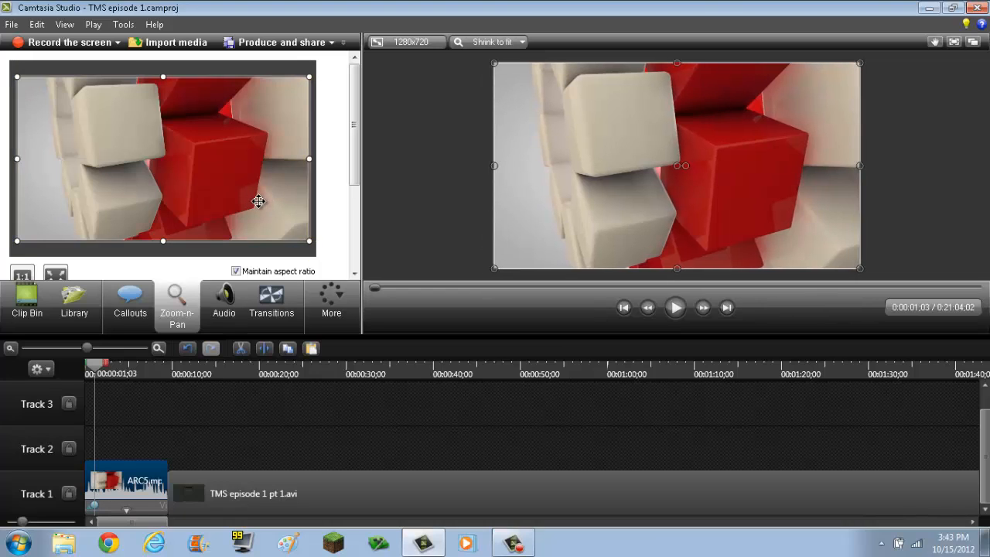
left_click_drag(306, 241, 155, 181)
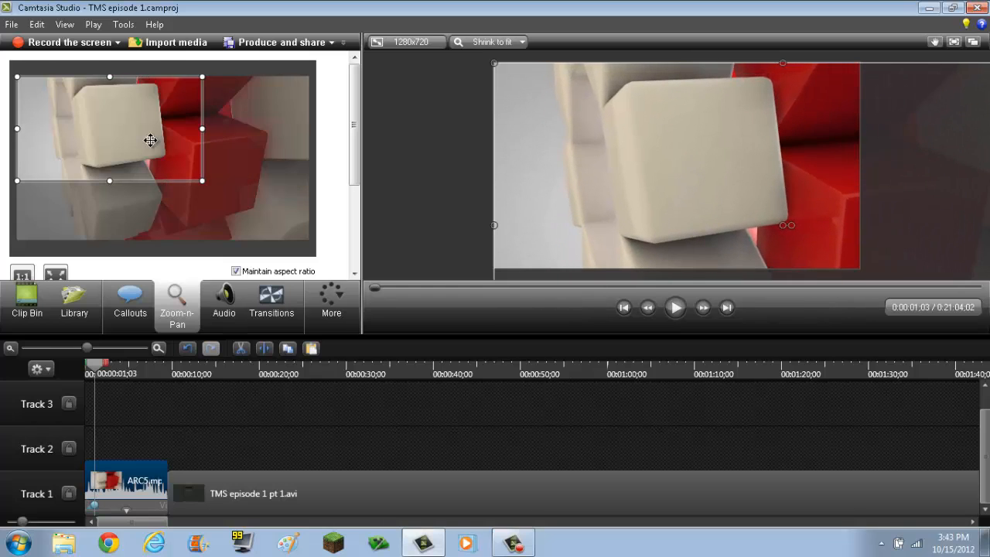
mouse_move(126, 138)
left_mouse_down()
mouse_move(173, 164)
mouse_move(133, 182)
mouse_move(128, 132)
mouse_move(120, 138)
mouse_move(135, 133)
mouse_move(127, 137)
left_mouse_up()
mouse_move(203, 181)
left_mouse_down()
mouse_move(296, 232)
mouse_move(311, 229)
left_mouse_up()
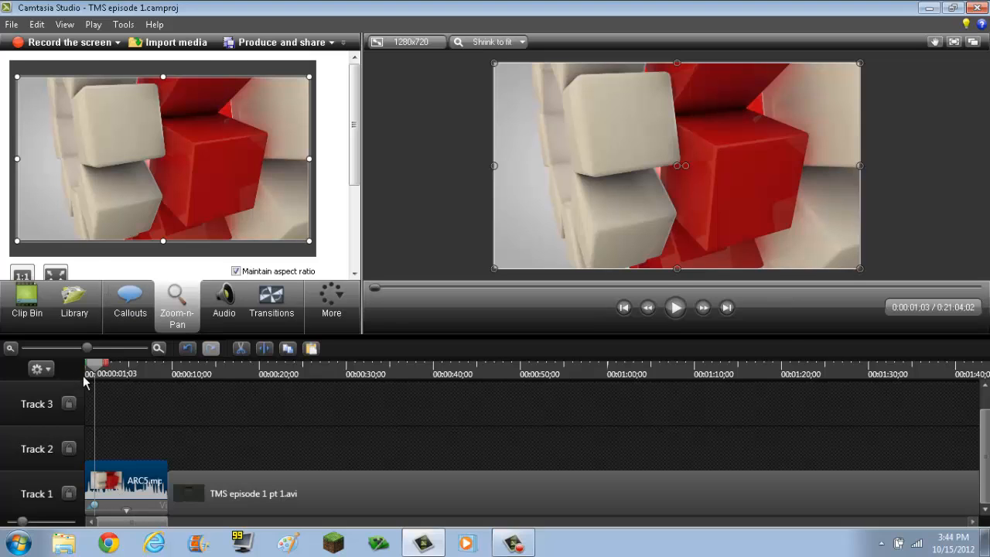
left_click(190, 350)
left_click(191, 351)
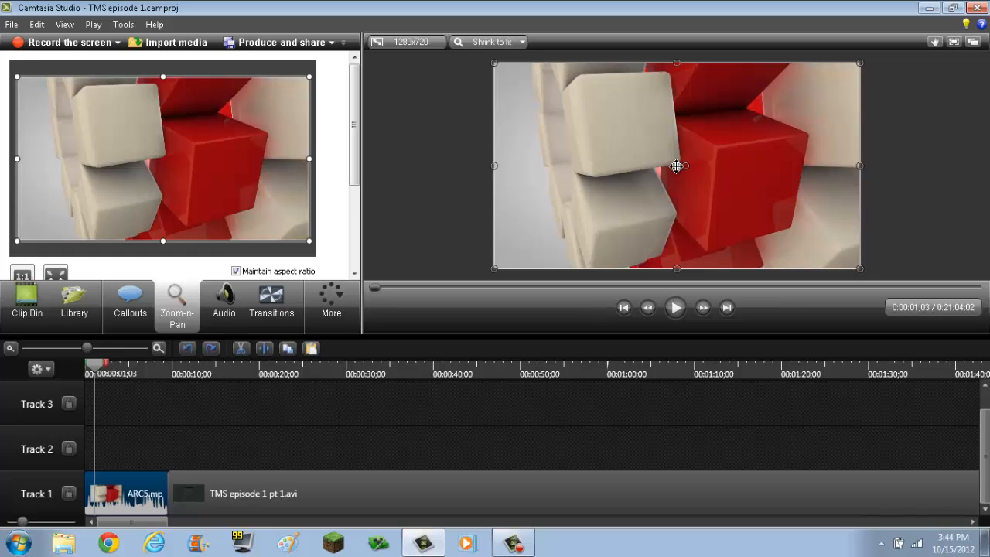
Try rotating ARC5.mp4 on the canvas, and go back to the Clip Bin with the playhead at the timeline start.
left_click_drag(686, 166, 790, 167)
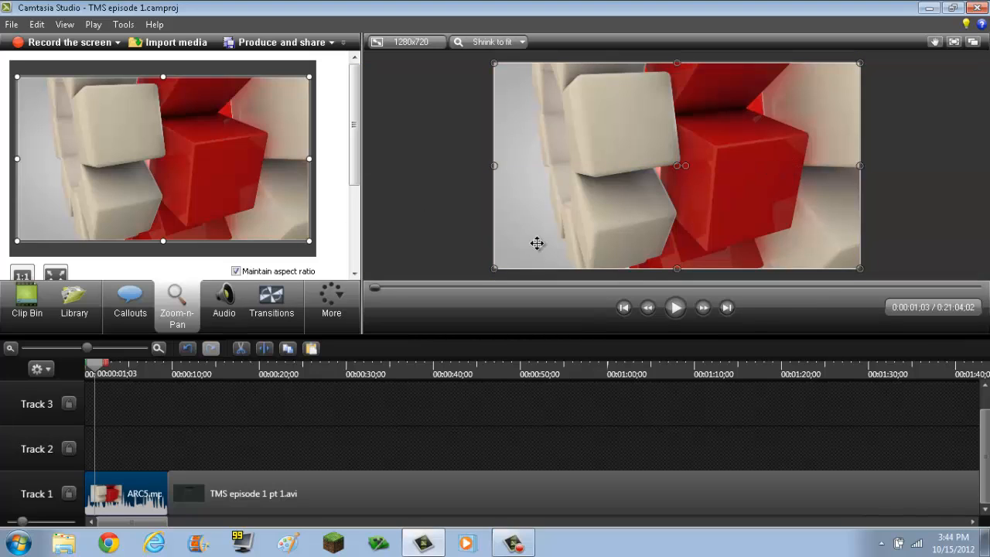
left_click(34, 320)
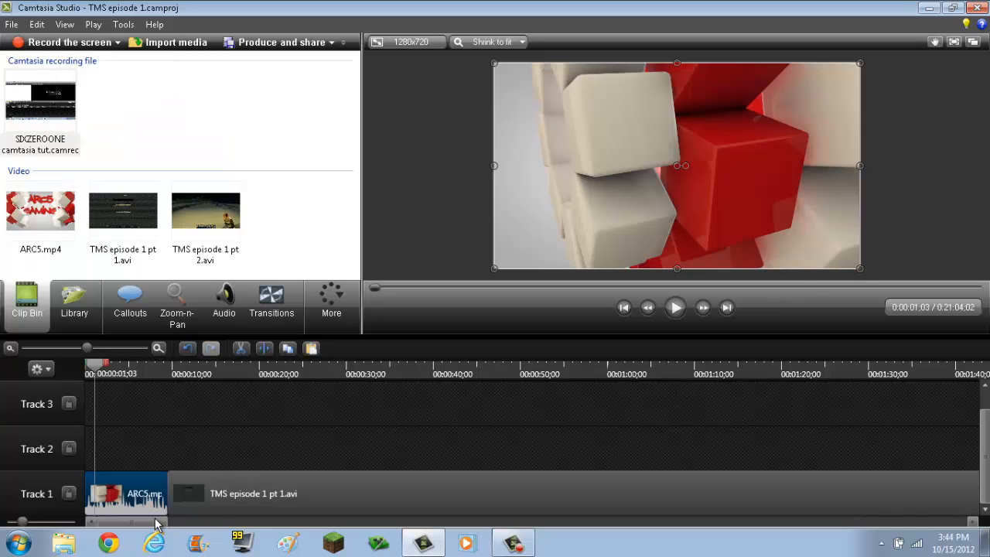
left_click_drag(198, 536, 117, 516)
left_click_drag(99, 374, 44, 368)
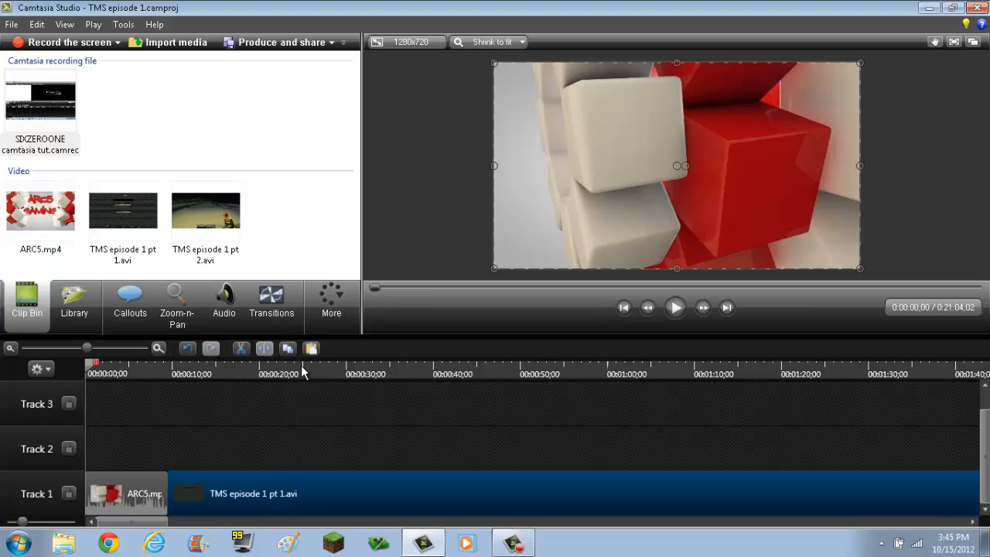
left_click(349, 366)
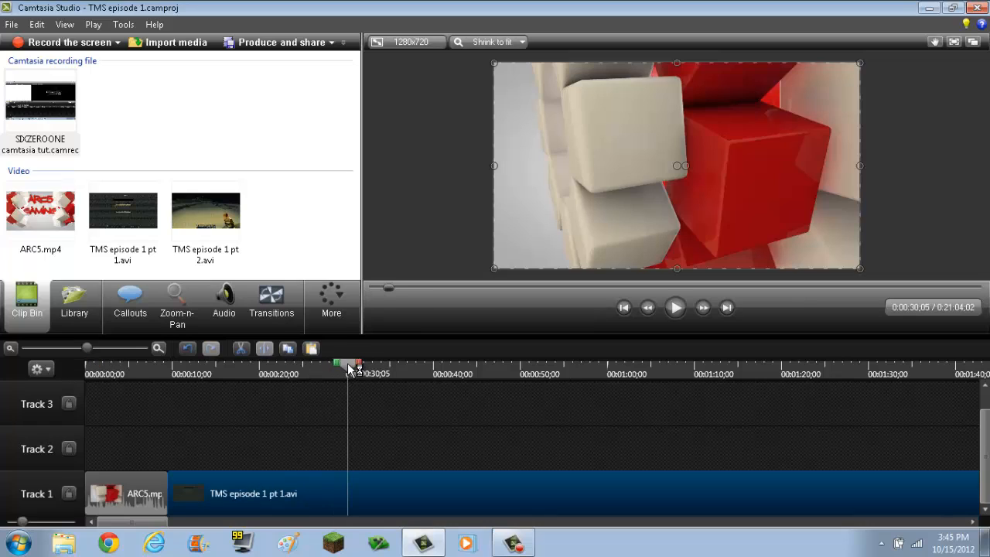
left_click_drag(349, 369, 84, 376)
left_click(124, 410)
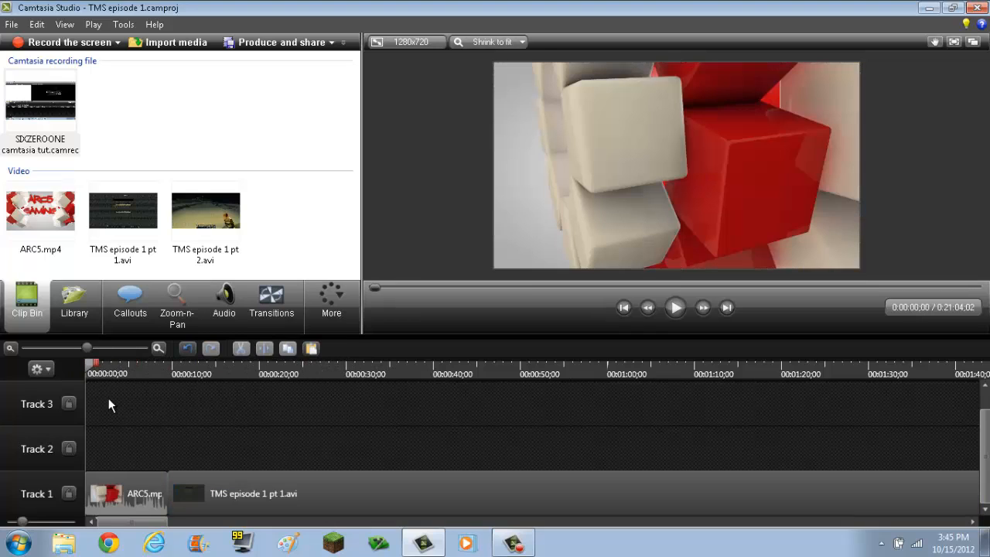
Lock the empty Track 3 and unlock it again.
left_click(68, 403)
left_click(69, 404)
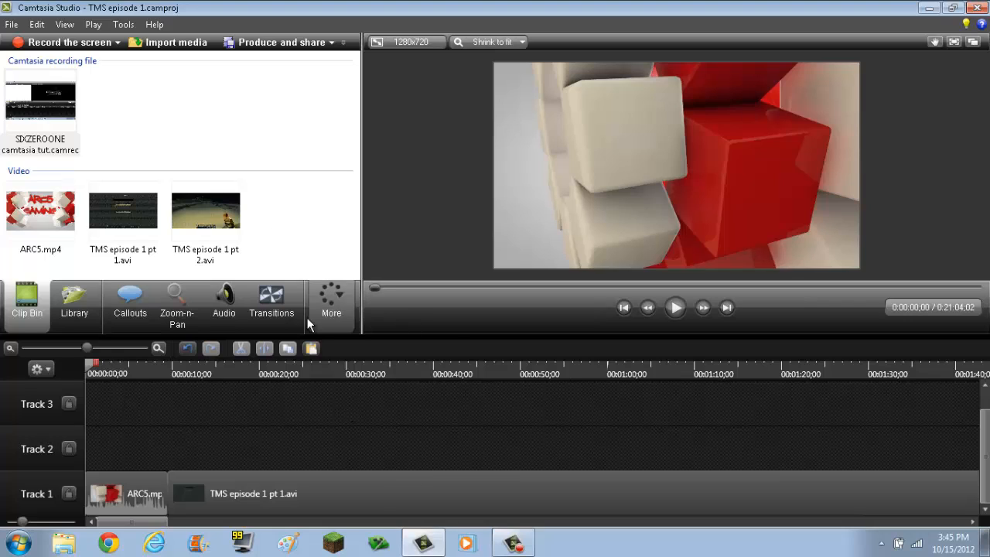
left_click(68, 403)
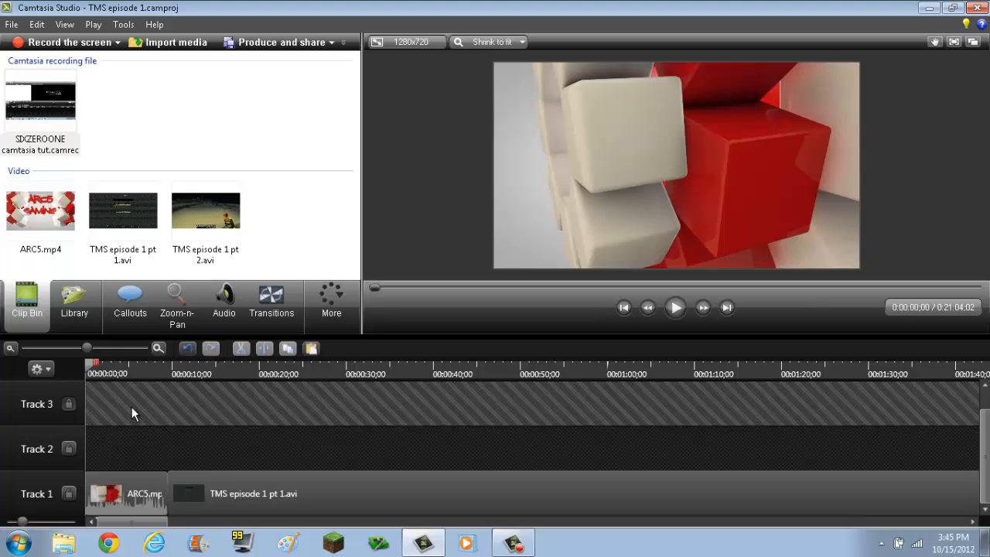
left_click(69, 403)
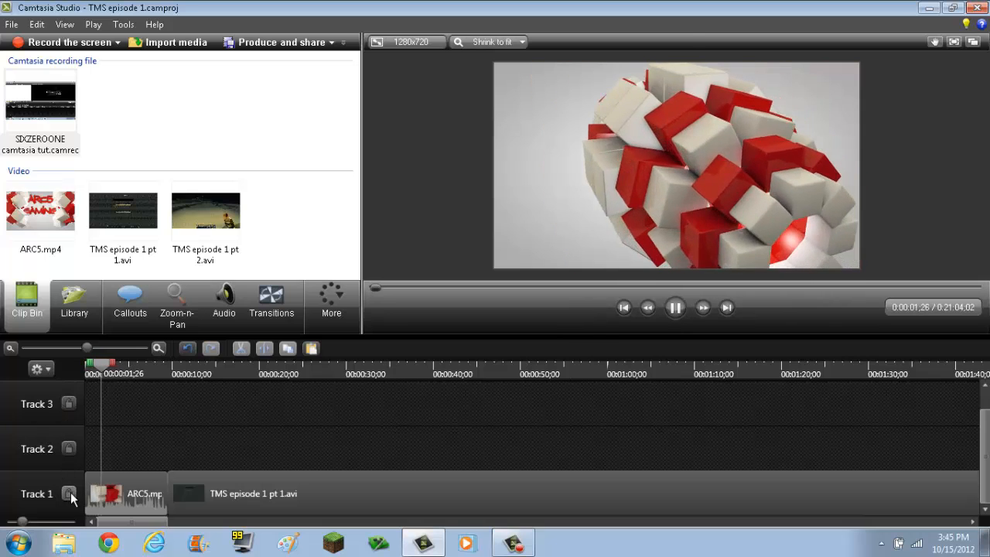
Lock Track 1, play part of the ARC5.mp4 intro with the track locked, and unlock it.
left_click(69, 494)
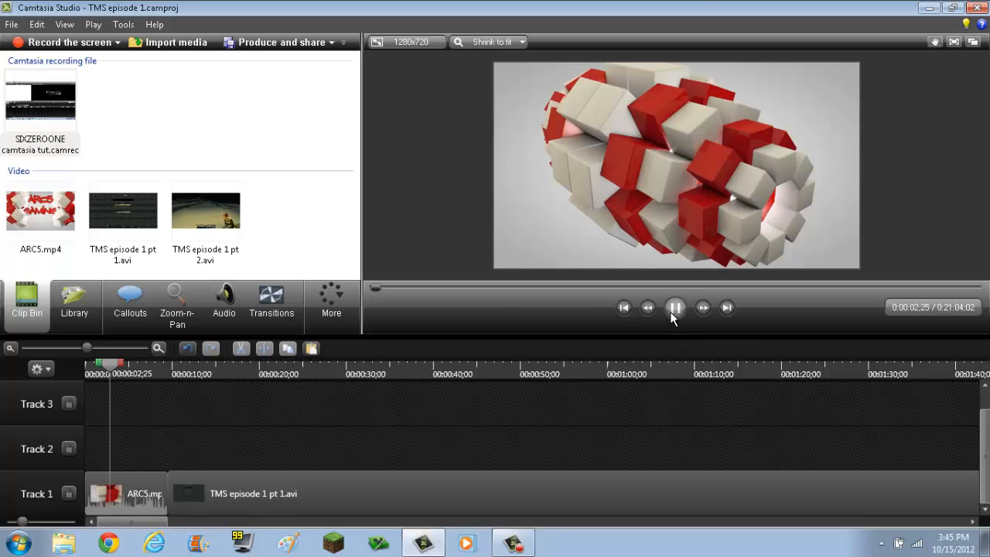
left_click(65, 494)
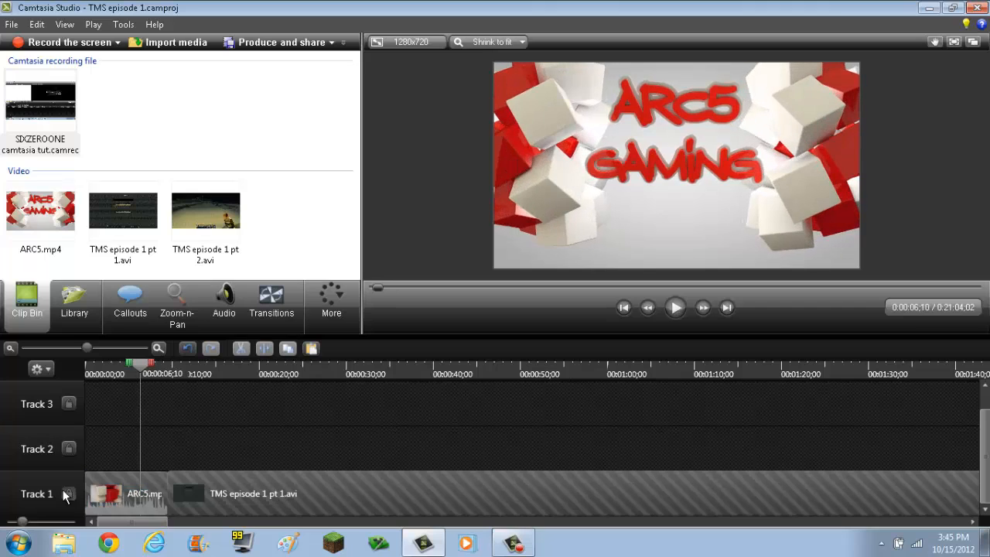
left_click(677, 316)
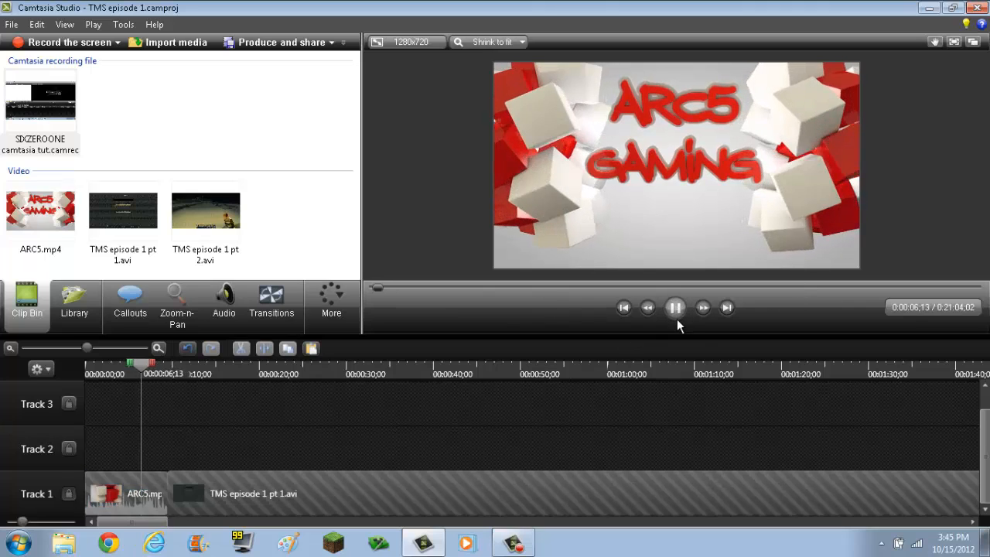
left_click(677, 309)
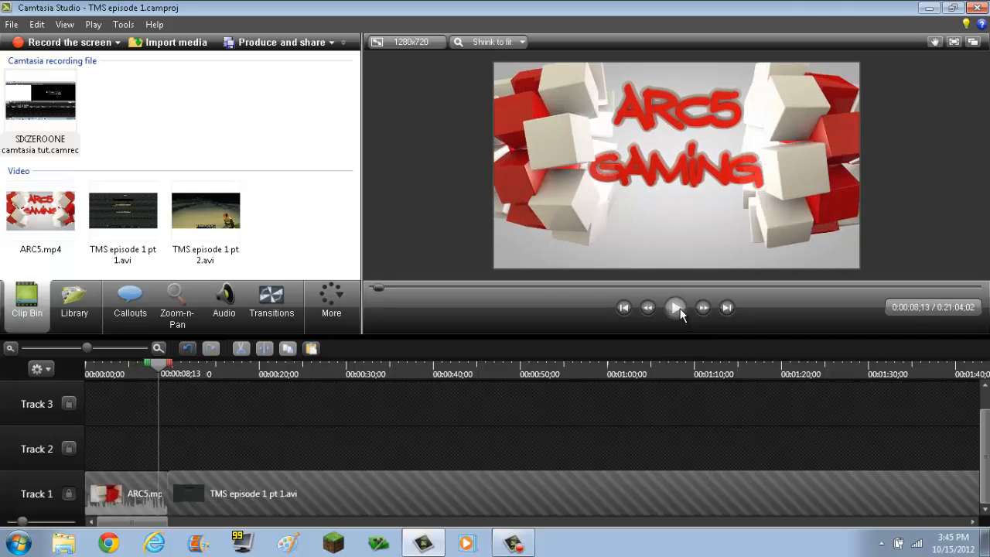
left_click(69, 493)
left_click(673, 317)
left_click(674, 317)
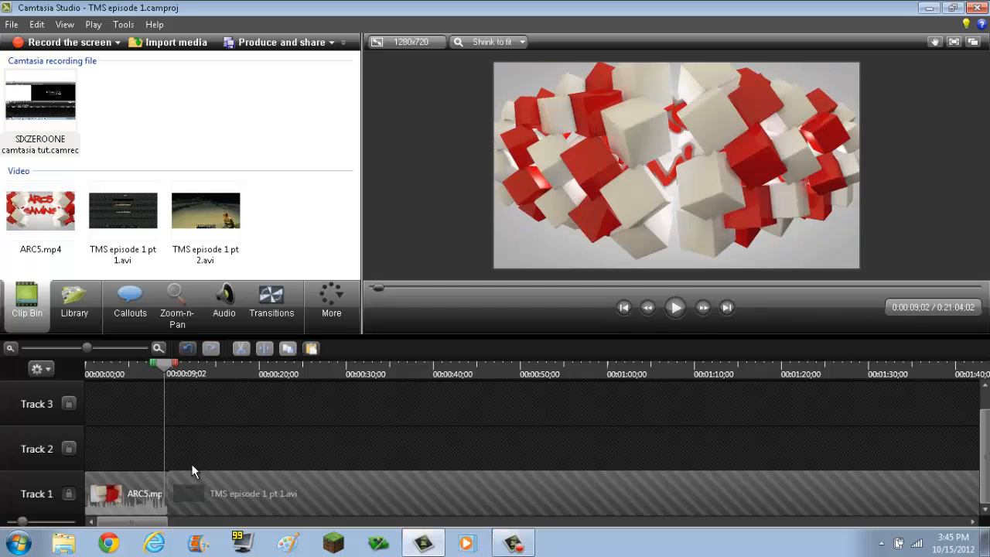
left_click(69, 493)
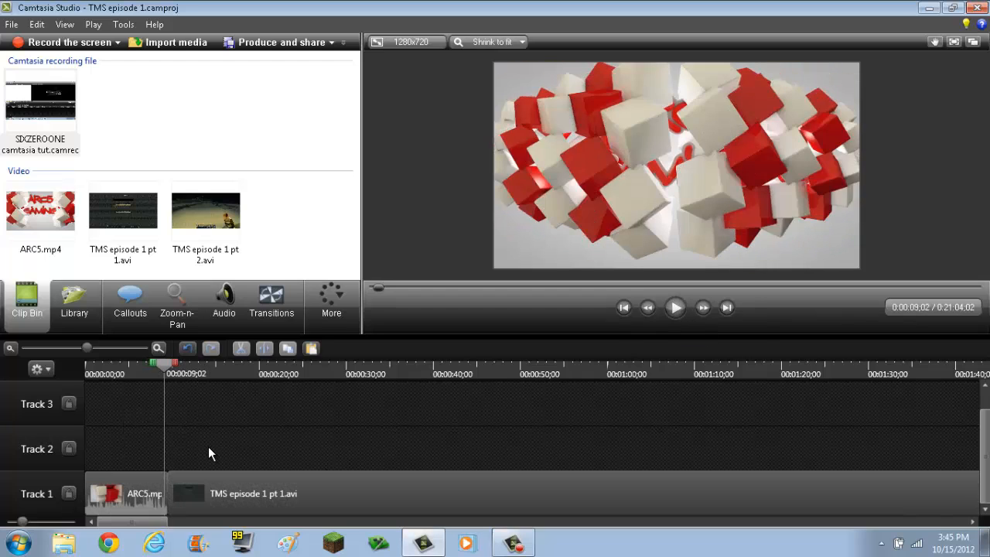
Move TMS episode 1 pt 1.avi to Track 2, try returning it to a locked Track 1, and put it back once unlocked.
left_click_drag(124, 455, 135, 493)
left_click(230, 487)
left_click_drag(230, 488, 225, 452)
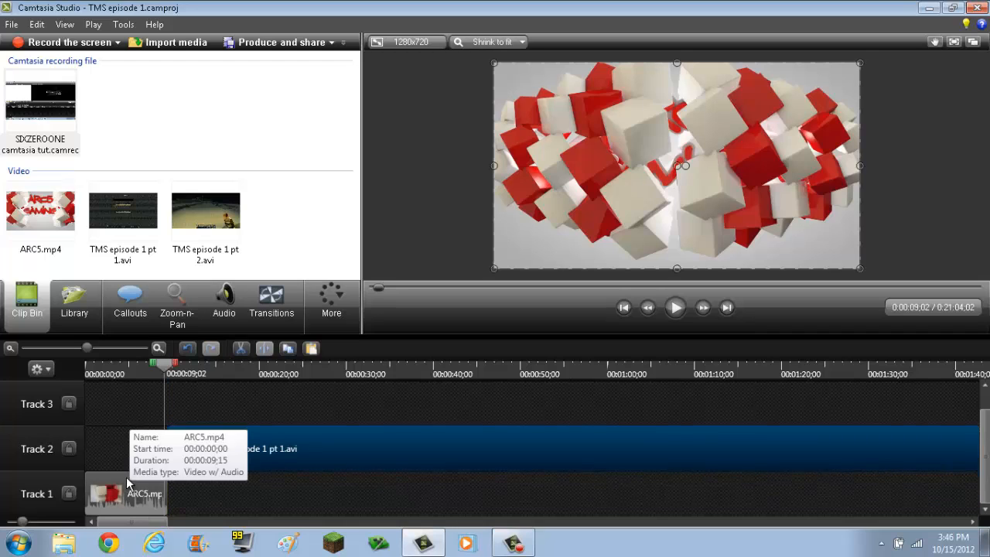
left_click(70, 494)
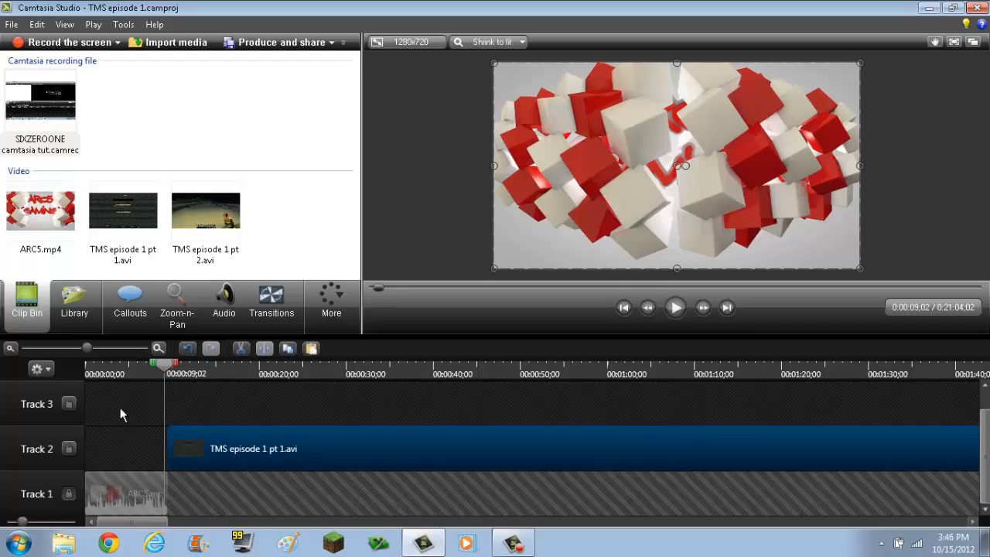
left_click_drag(204, 454, 193, 499)
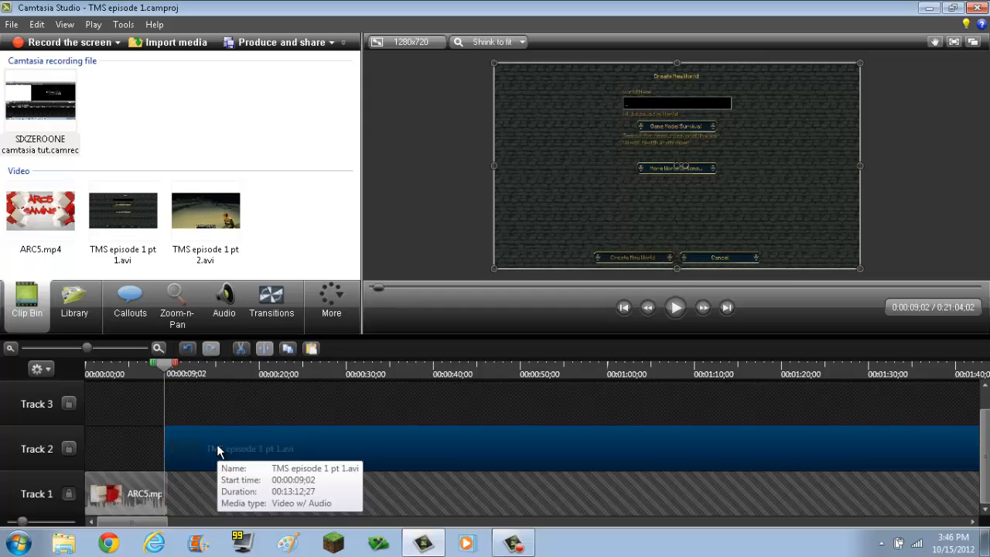
left_click(73, 493)
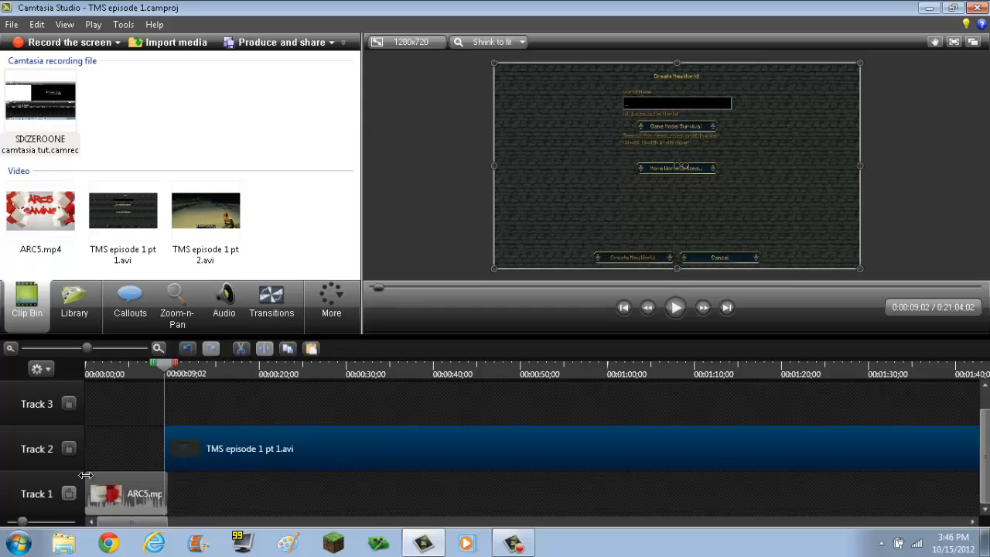
left_click_drag(224, 485, 212, 529)
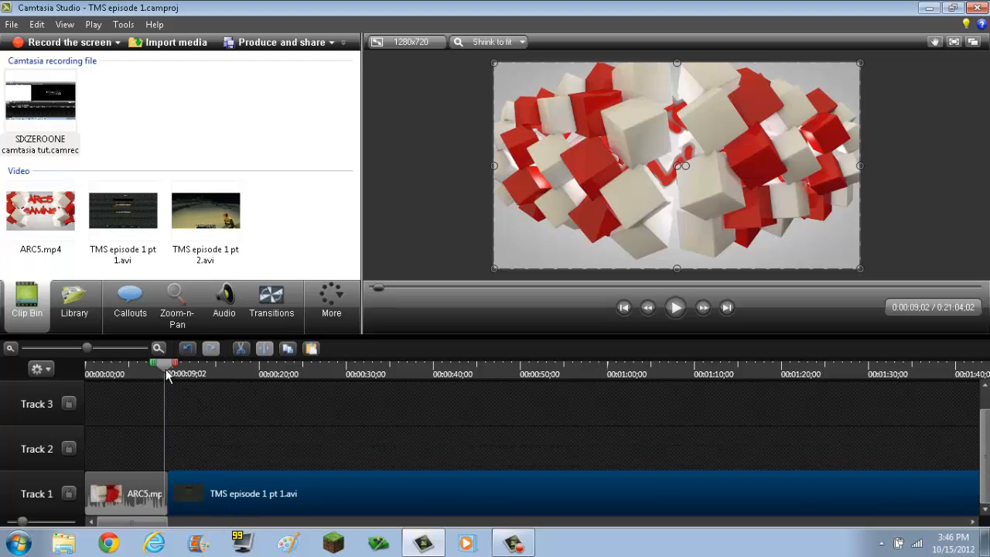
Add the caption "h how are you doing" at the start of the timeline.
left_click_drag(152, 370, 54, 386)
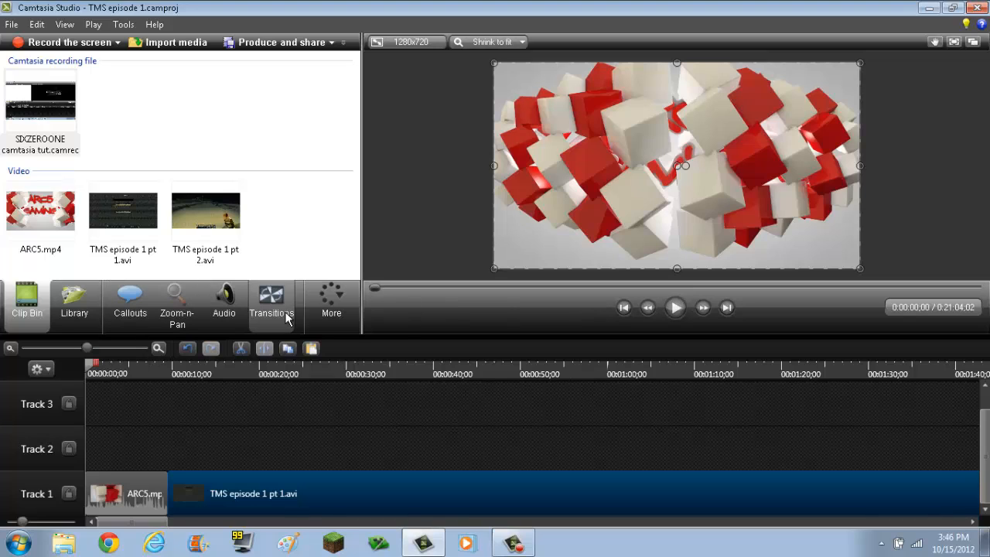
left_click(352, 316)
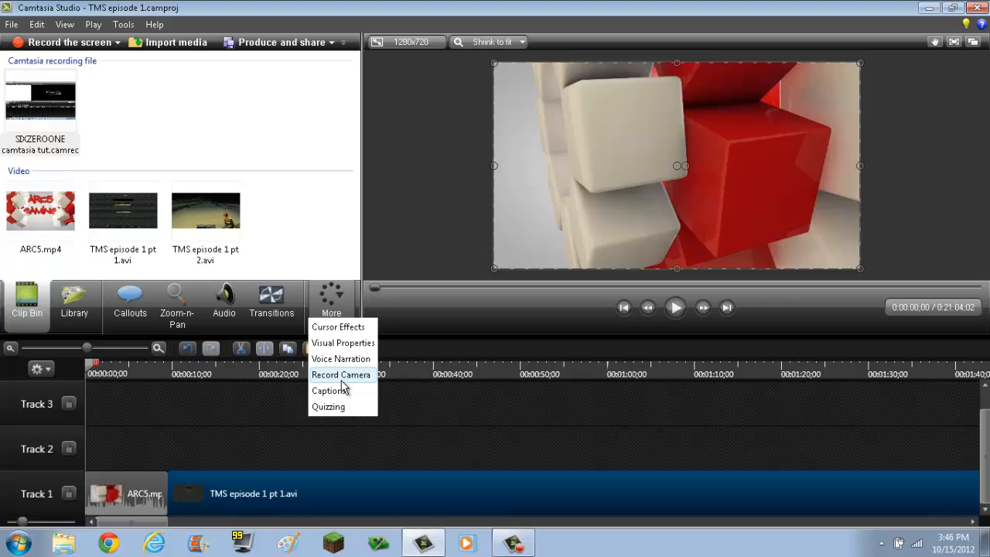
left_click(340, 390)
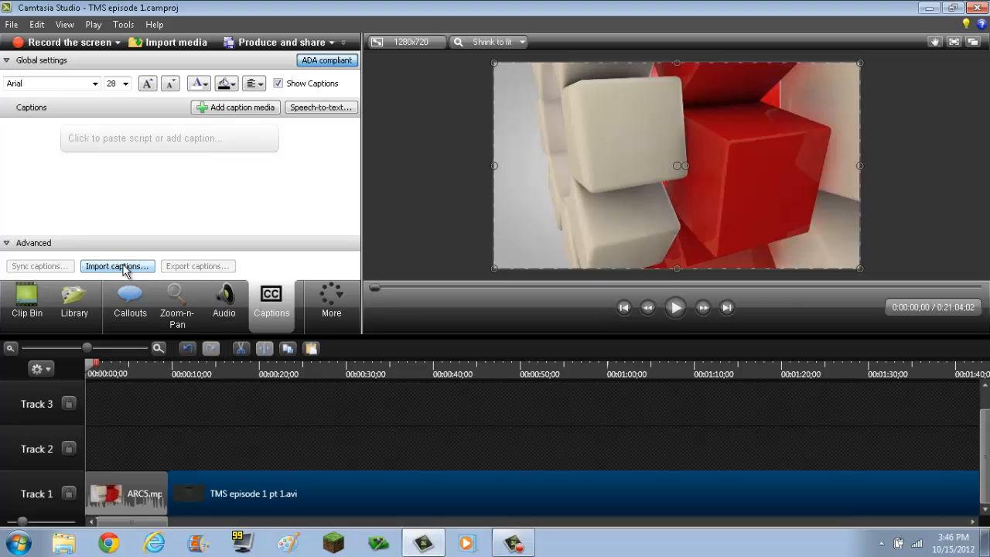
left_click(9, 246)
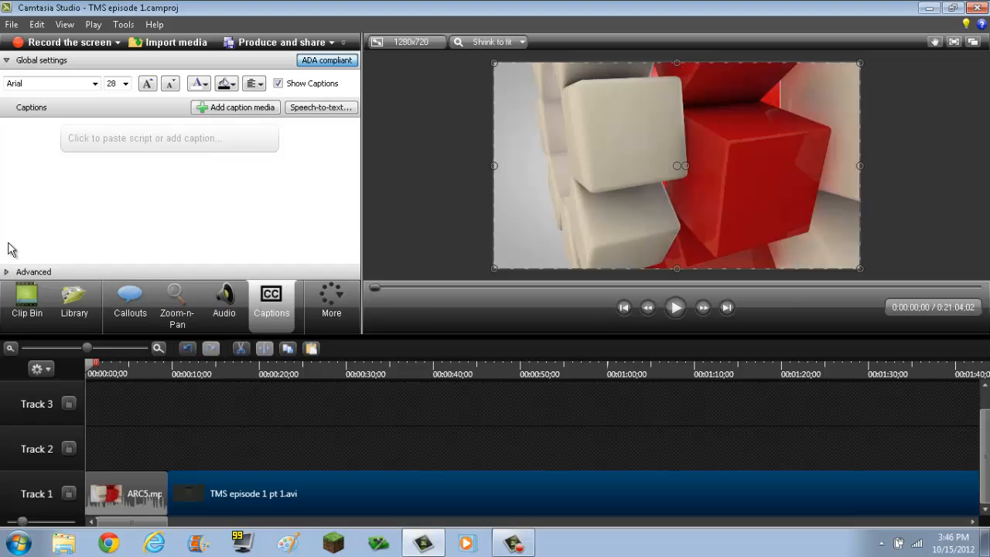
left_click(7, 272)
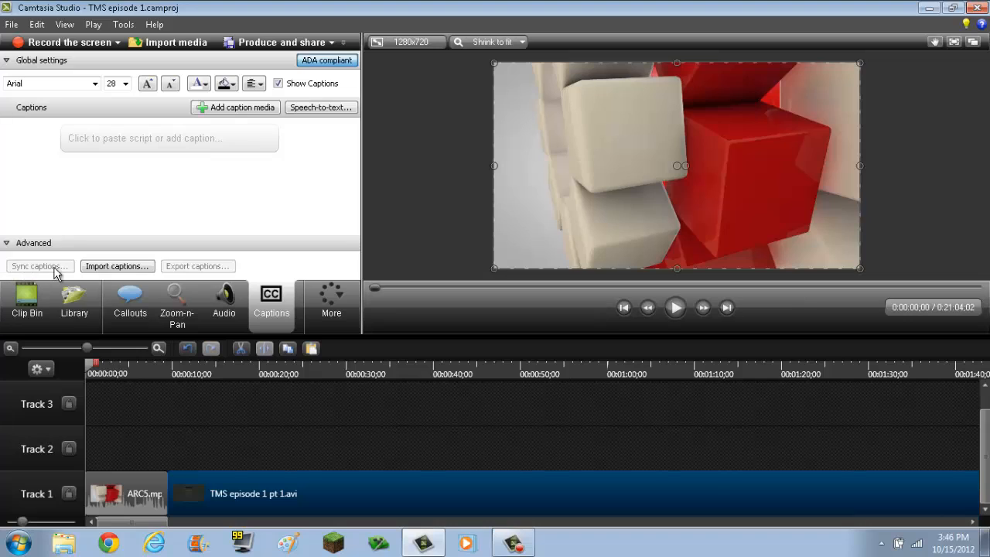
left_click(142, 137)
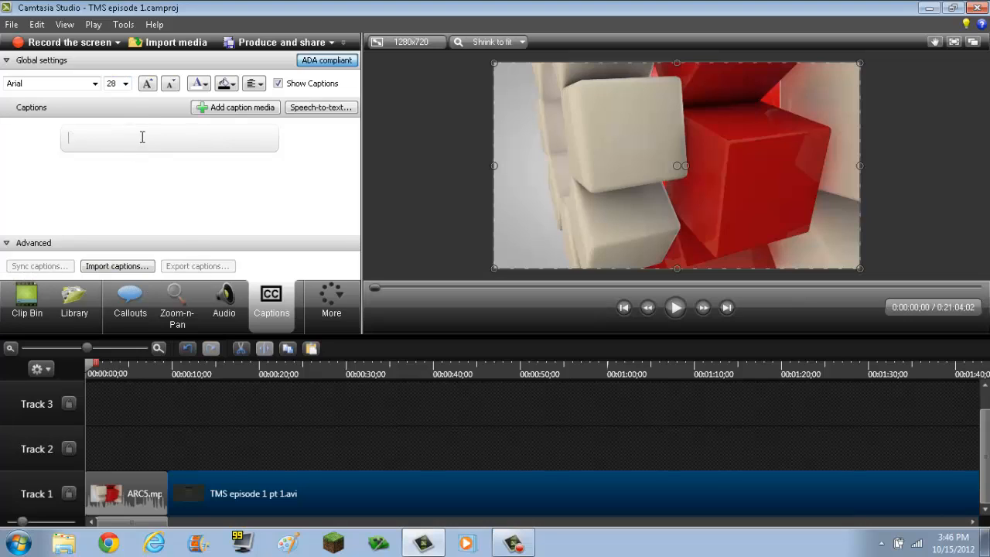
type("h")
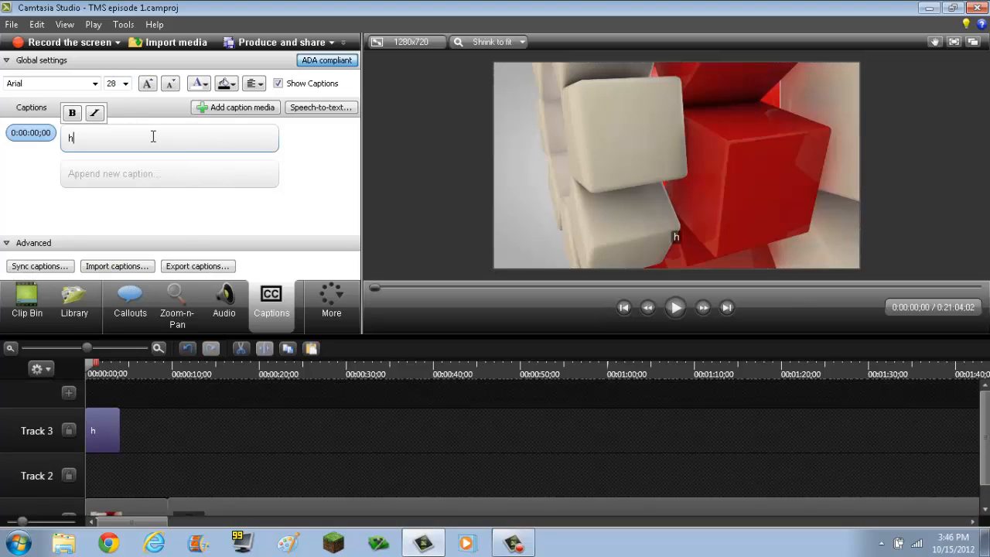
type(" how are you doing")
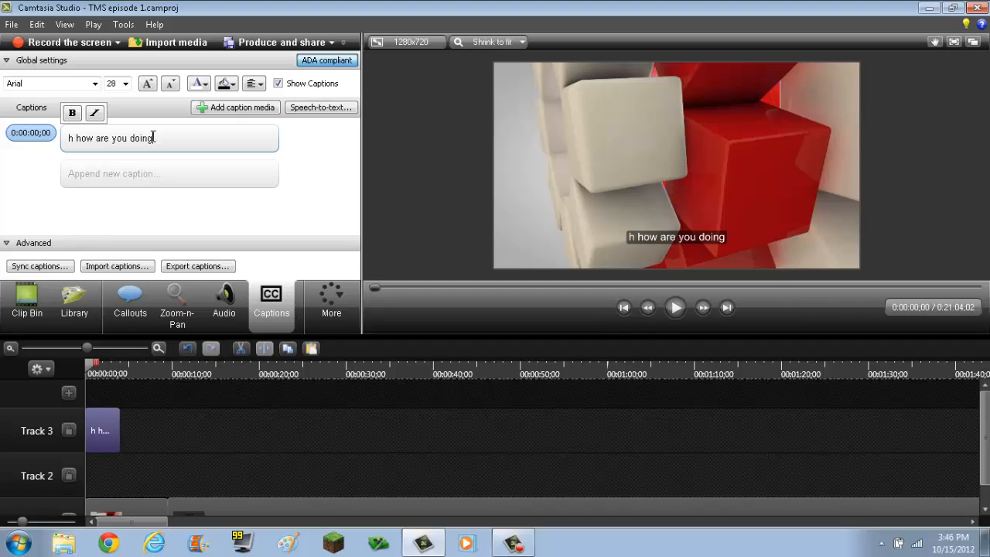
Add a second caption media at 0:00:00;00 and delete the empty caption from Track 4.
left_click(247, 108)
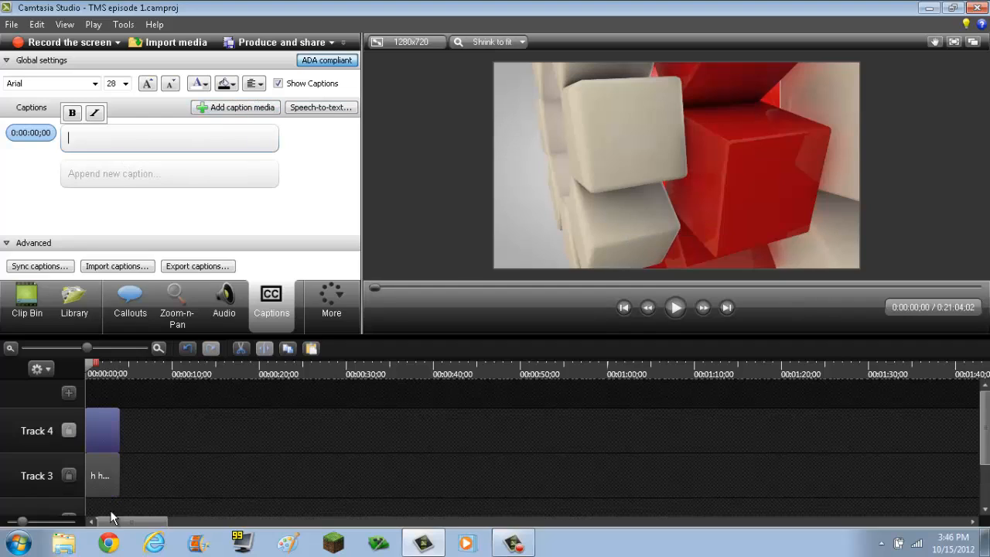
right_click(104, 439)
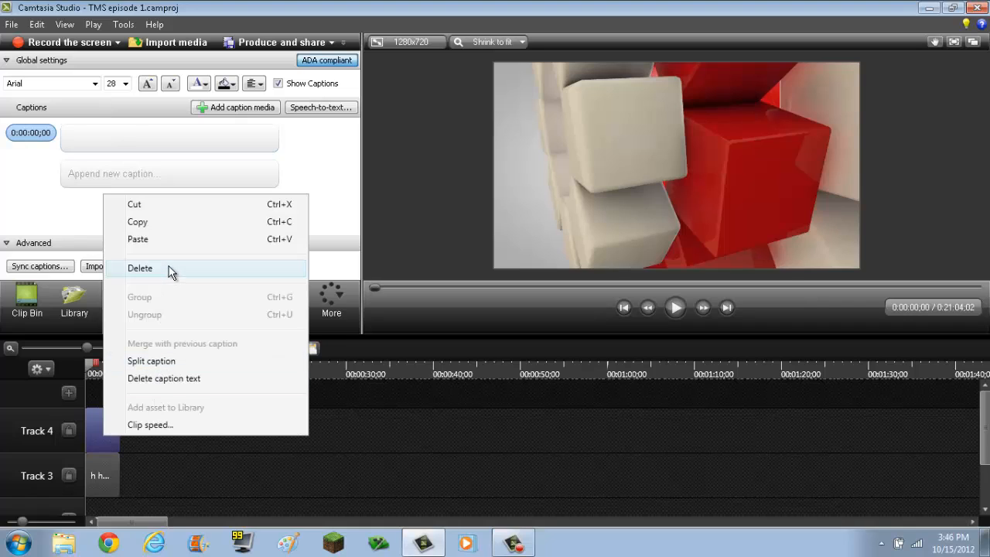
left_click(140, 269)
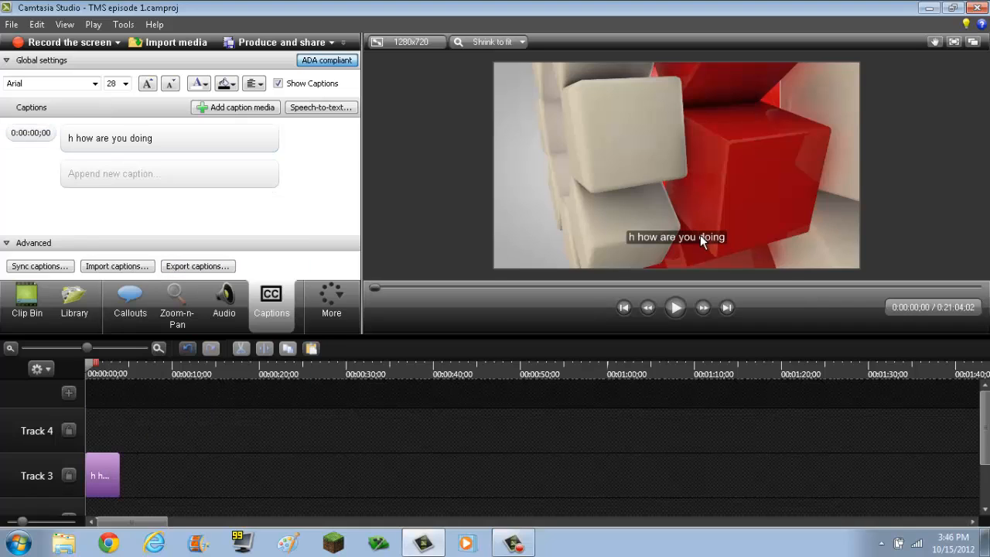
Try to reposition the caption on the canvas, and move its clip down from Track 3 to Track 2.
left_click_drag(701, 242, 641, 238)
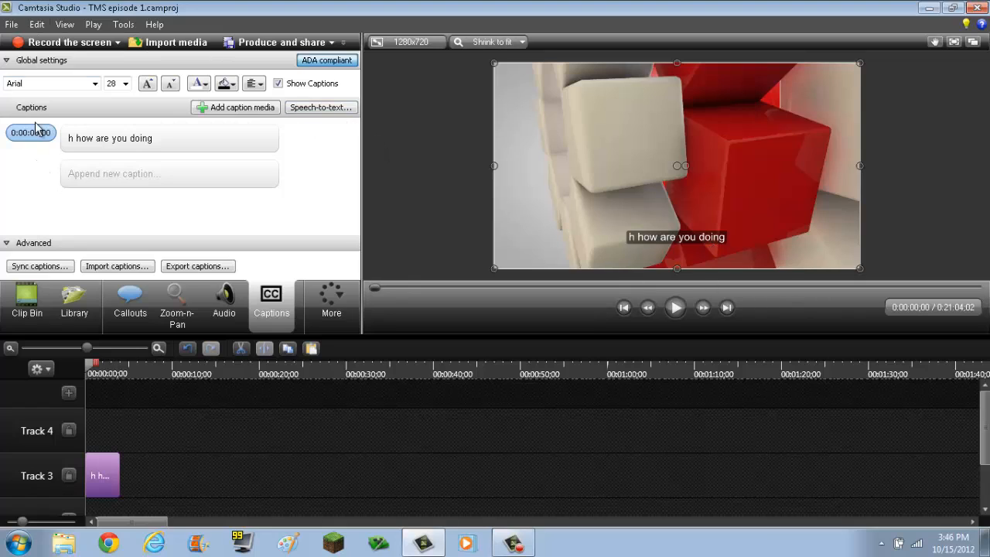
left_click_drag(86, 493, 15, 489)
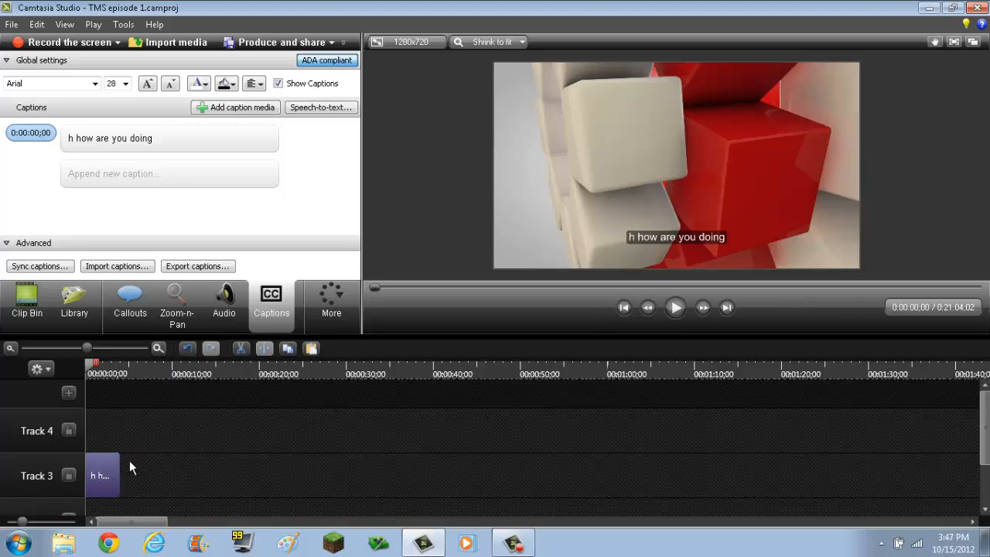
left_click_drag(987, 424, 986, 476)
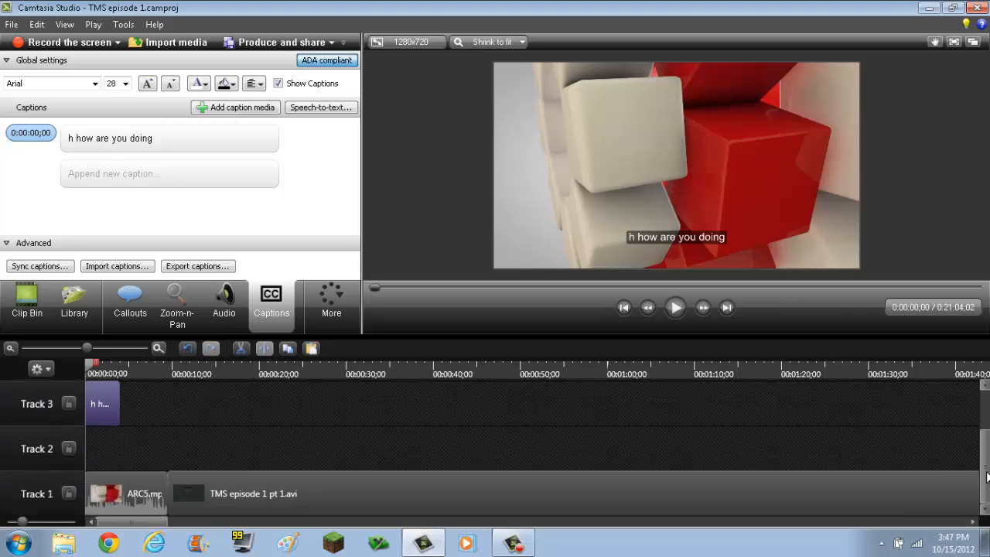
left_click_drag(112, 415, 97, 461)
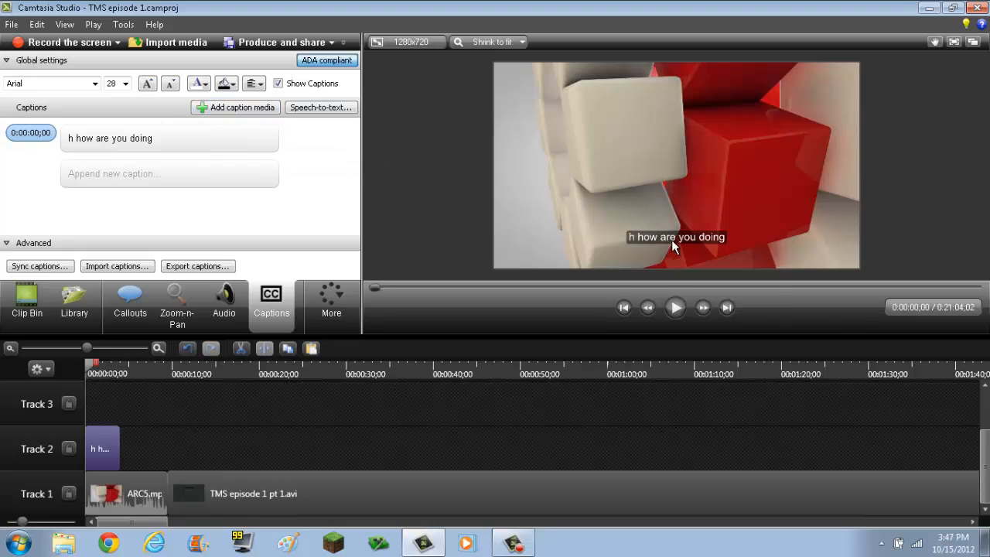
Look for editing options for the caption on the timeline and canvas, and delete its text at 0:00:00;00.
right_click(94, 451)
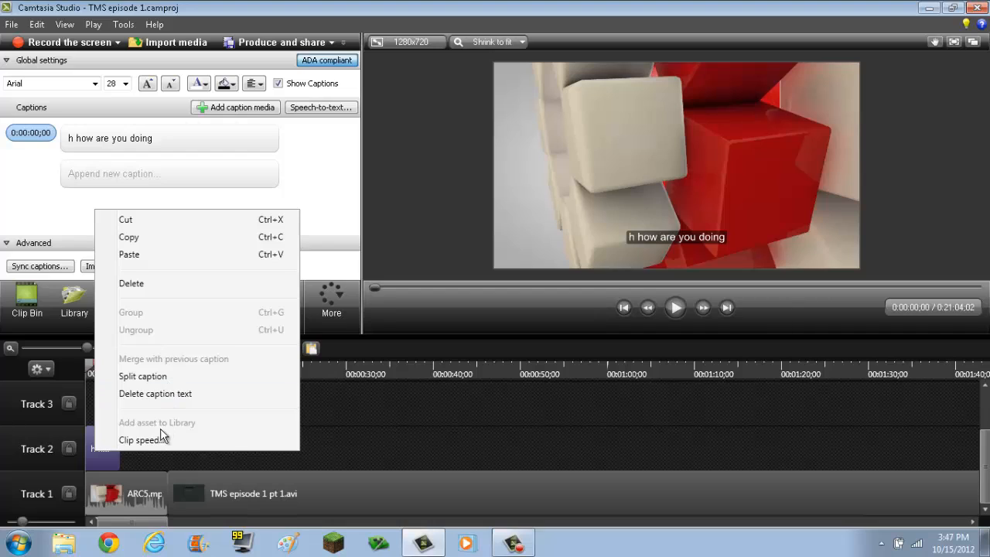
left_click(389, 437)
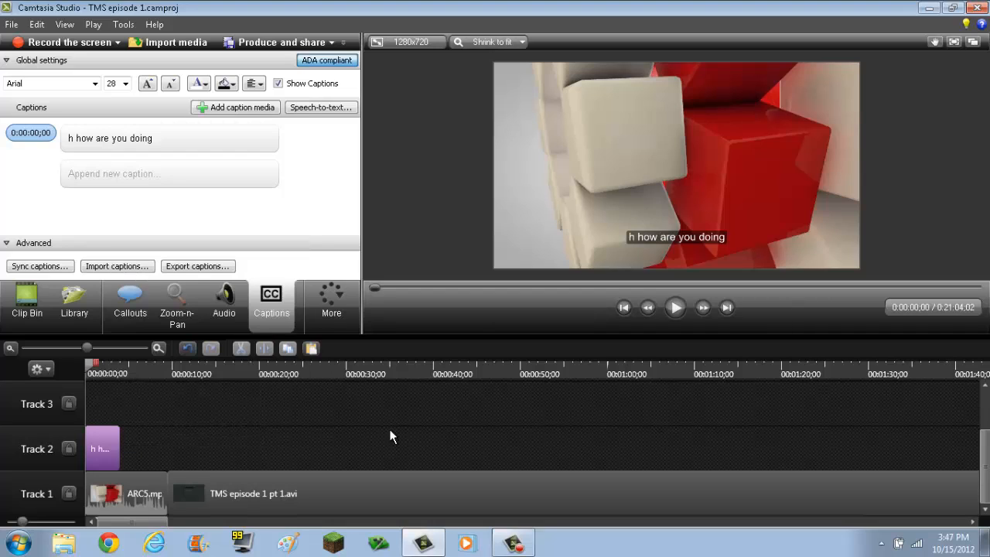
left_click(674, 240)
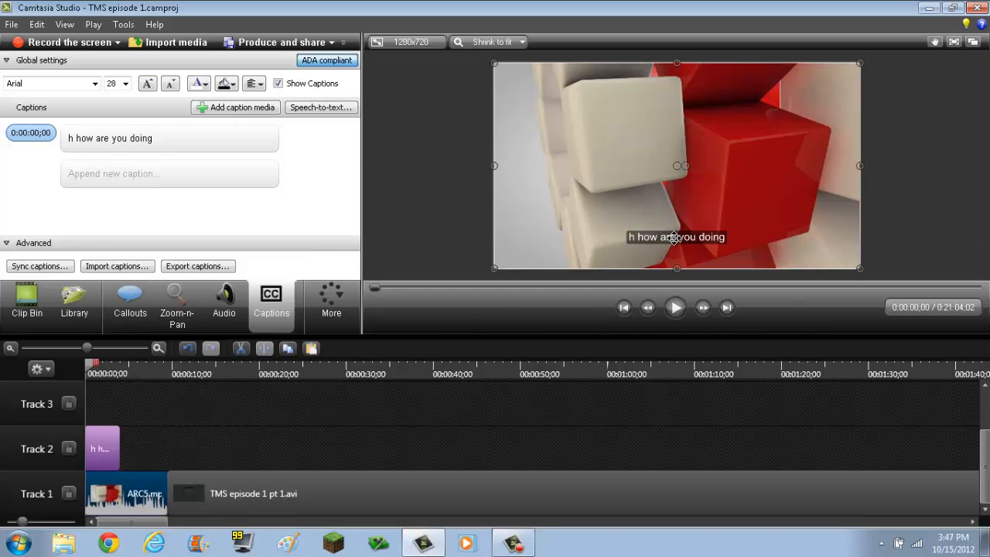
left_click(181, 136)
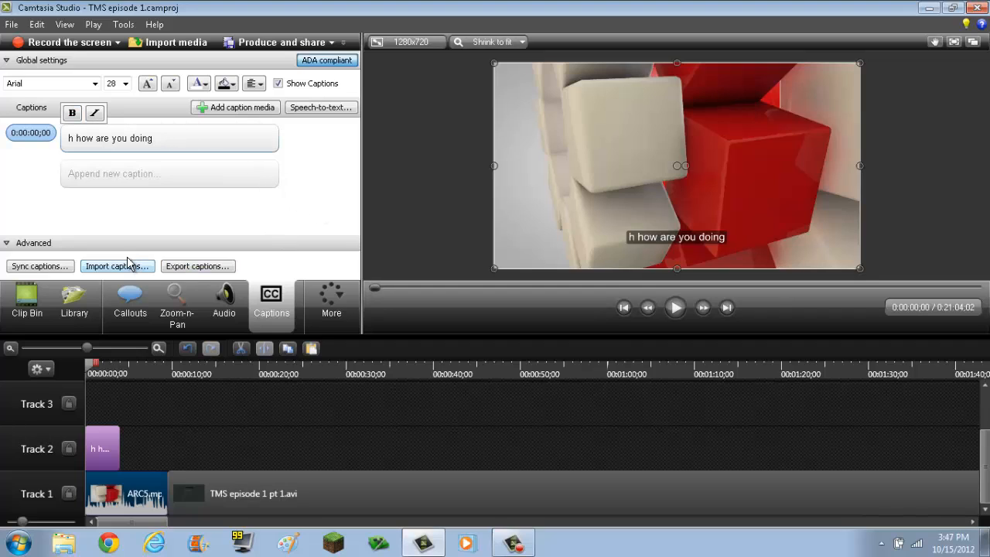
left_click(180, 174)
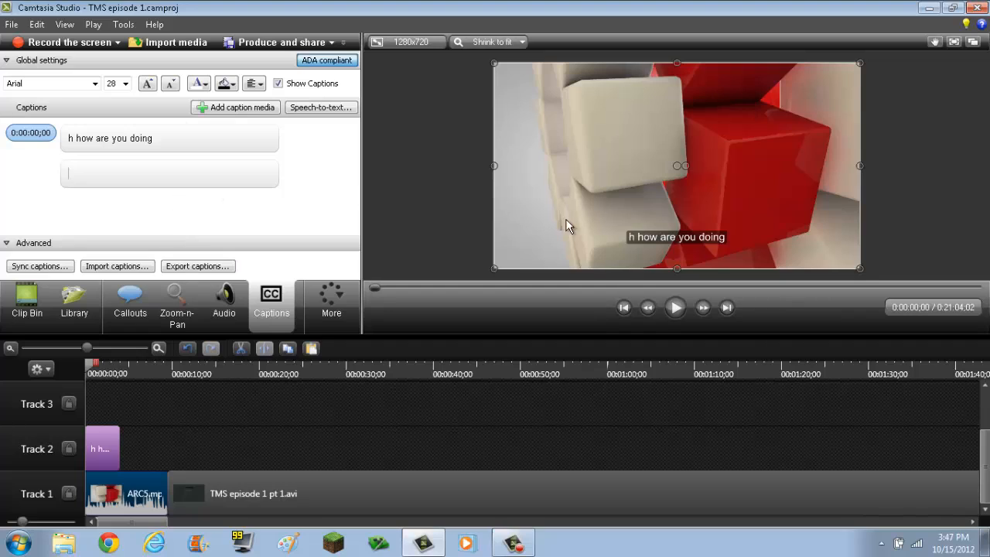
left_click(190, 135)
left_click(231, 133)
right_click(231, 133)
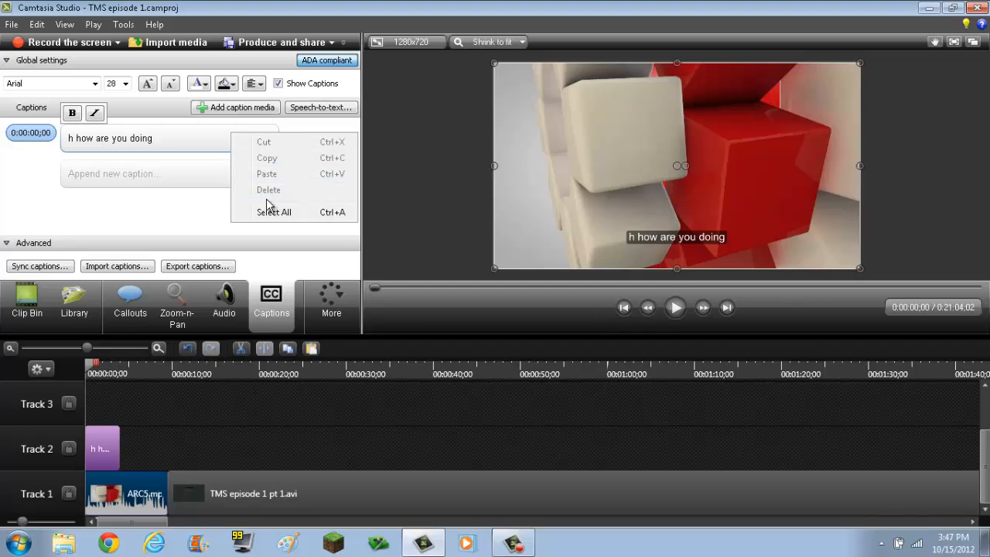
left_click(40, 163)
right_click(44, 133)
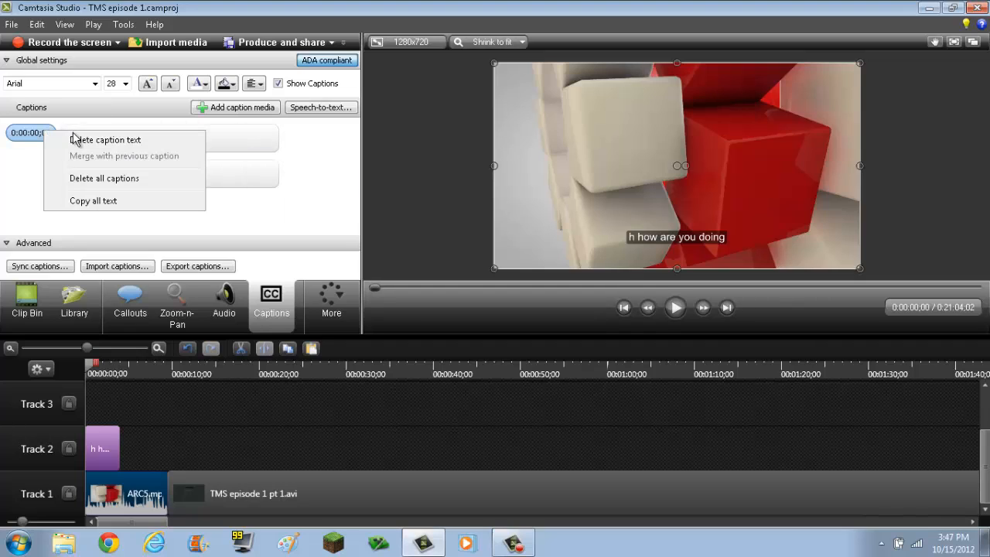
left_click(106, 138)
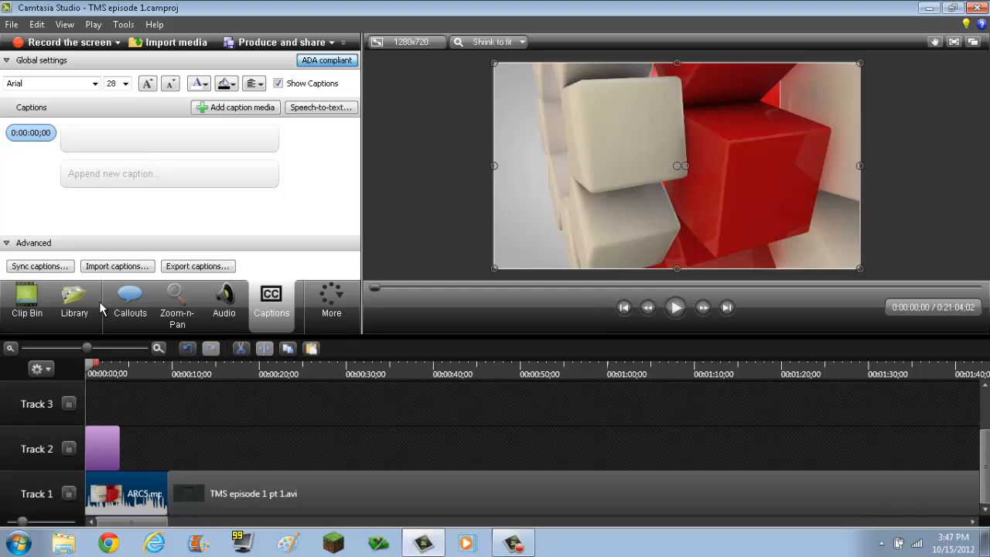
Delete the empty caption clip from Track 2, with the audio editing tools open.
left_click(224, 303)
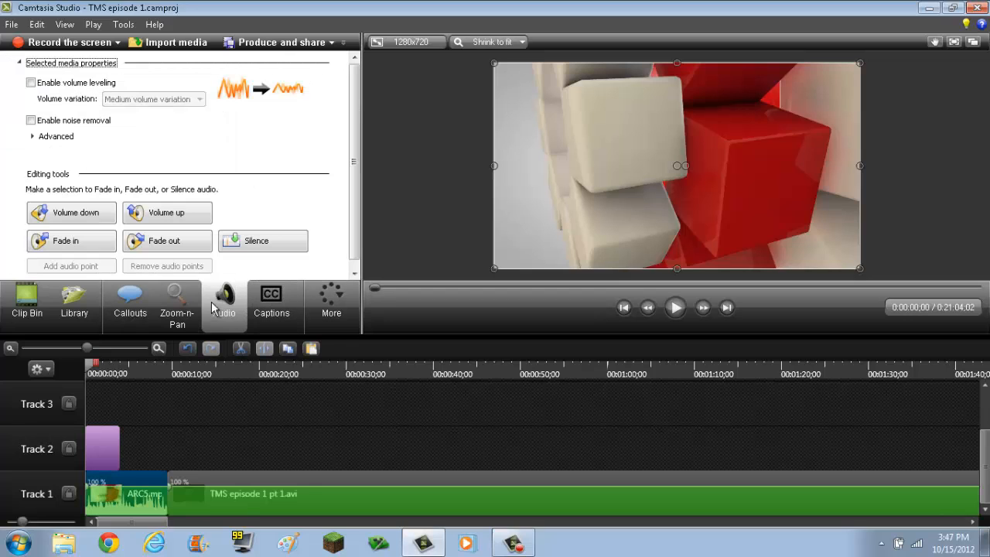
left_click(130, 302)
left_click(225, 304)
left_click(111, 441)
right_click(111, 440)
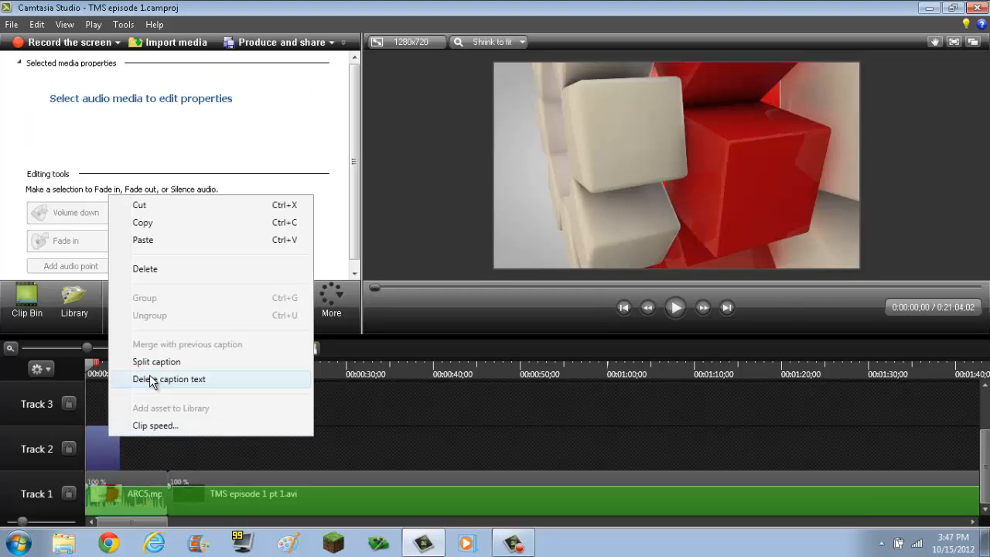
left_click(175, 269)
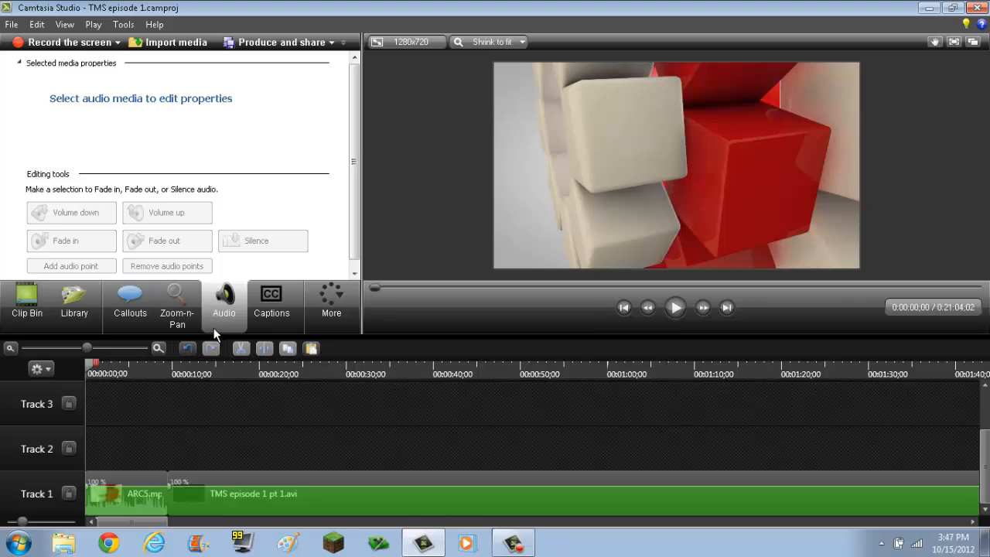
Fade out the audio of ARC5.mp4 from 0:00:06;10 to the end of the clip.
left_click(139, 479)
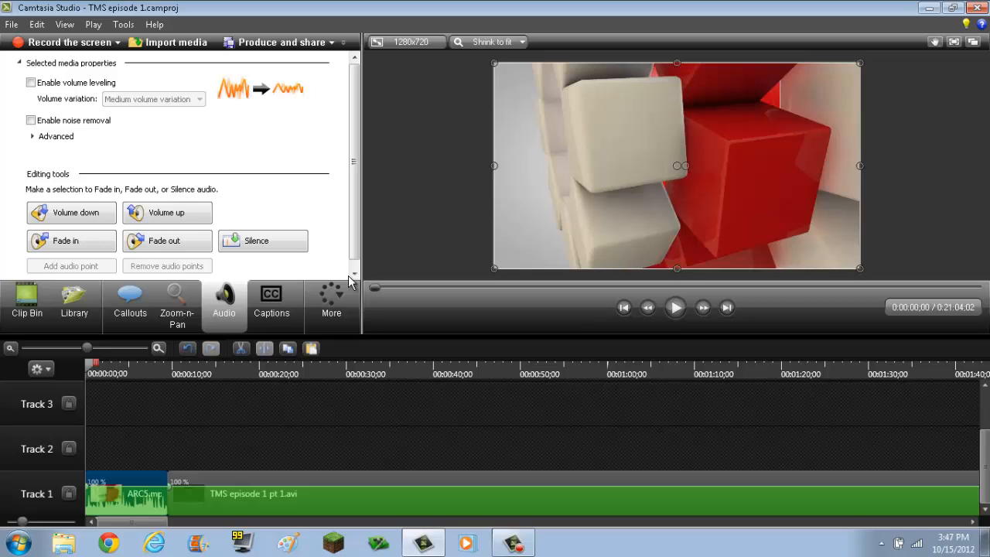
left_click(138, 373)
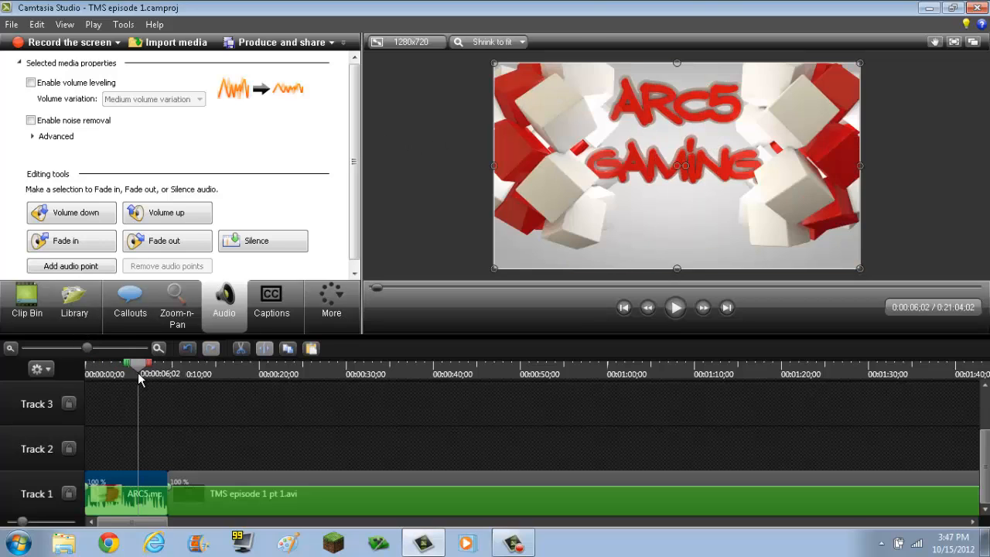
left_click_drag(138, 374, 141, 374)
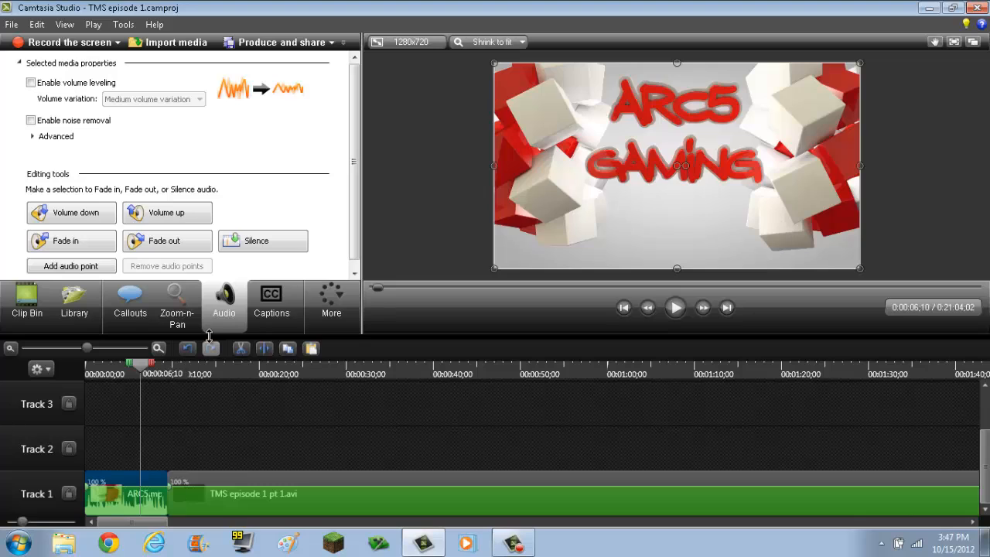
left_click(202, 246)
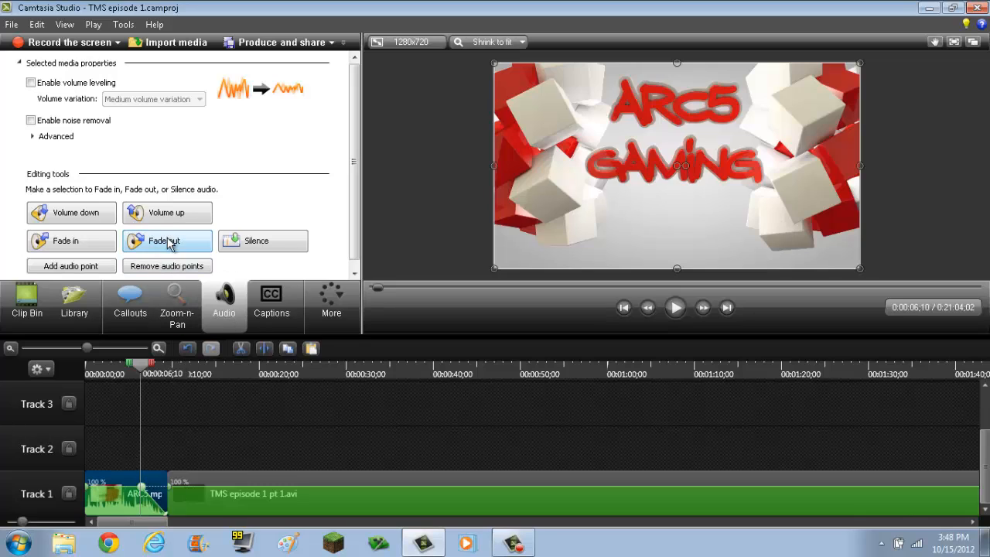
Try fading in and silencing the ARC5.mp4 audio, and undo the silence and both fades on the clip.
left_click(77, 246)
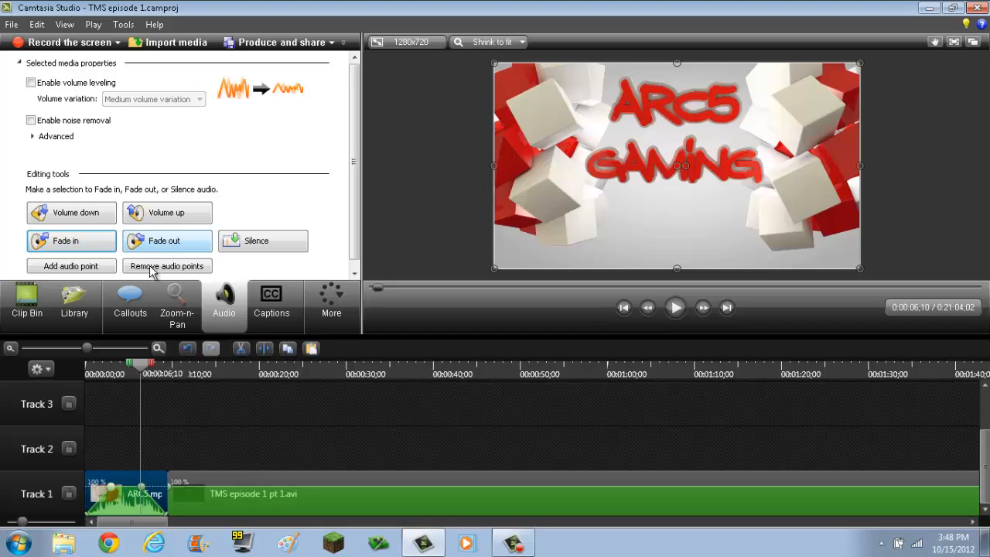
left_click(189, 349)
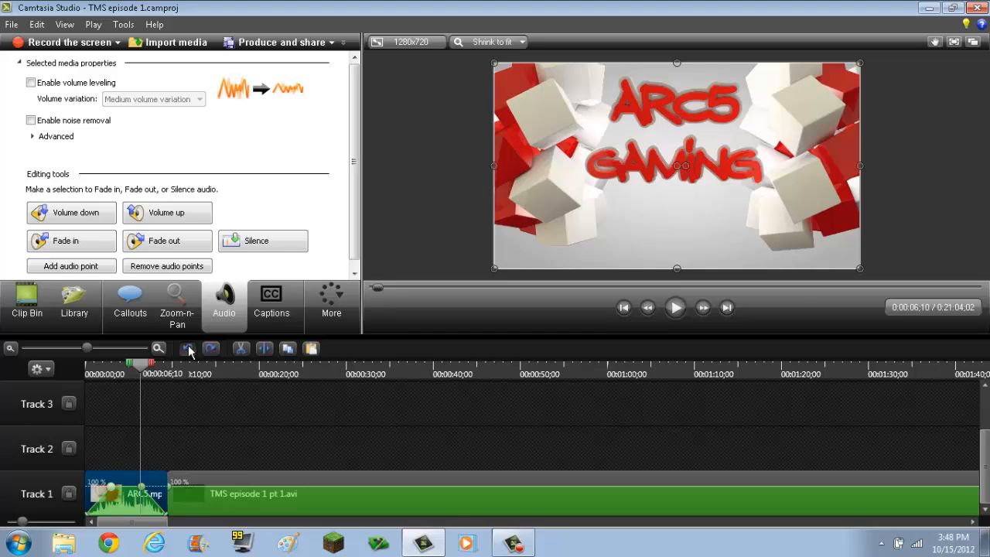
left_click(188, 349)
left_click(188, 349)
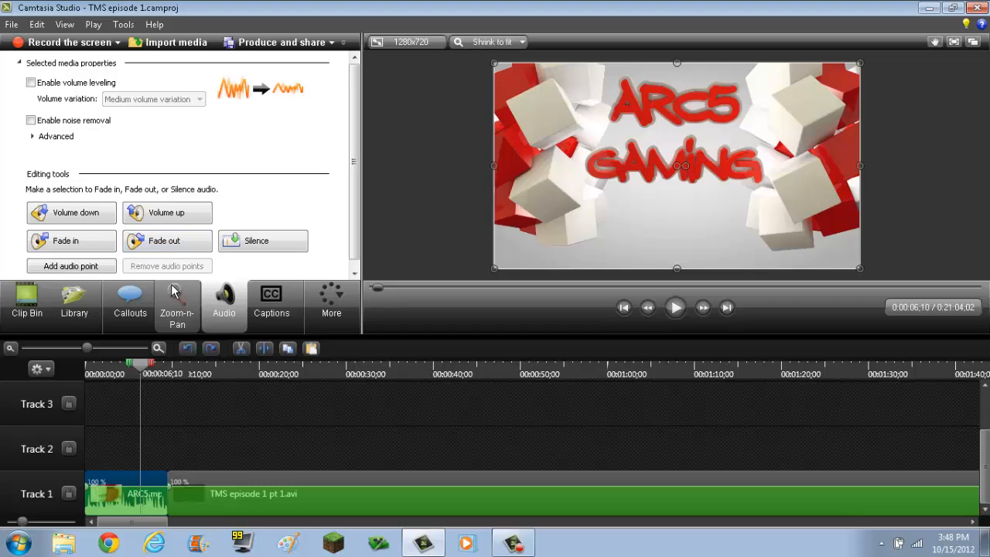
left_click(248, 243)
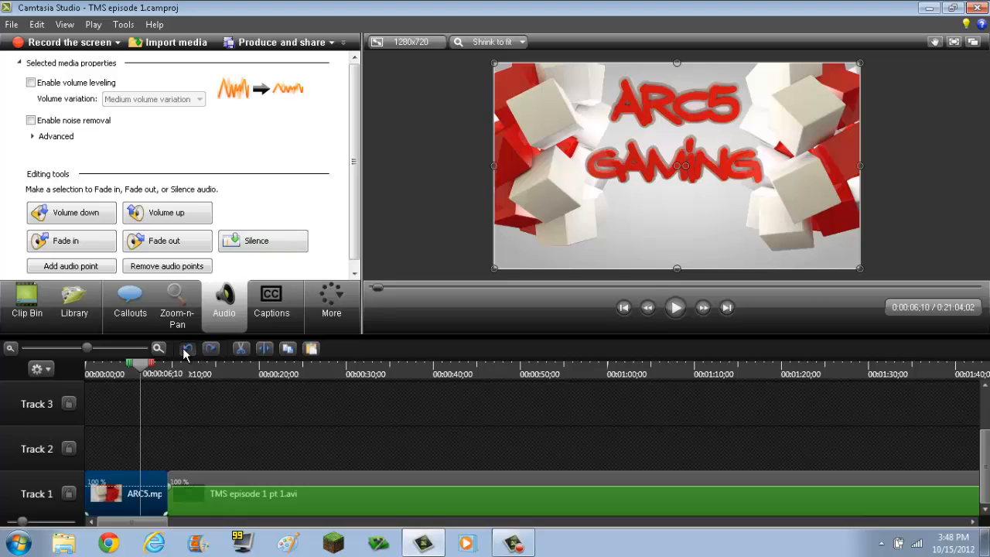
left_click(185, 349)
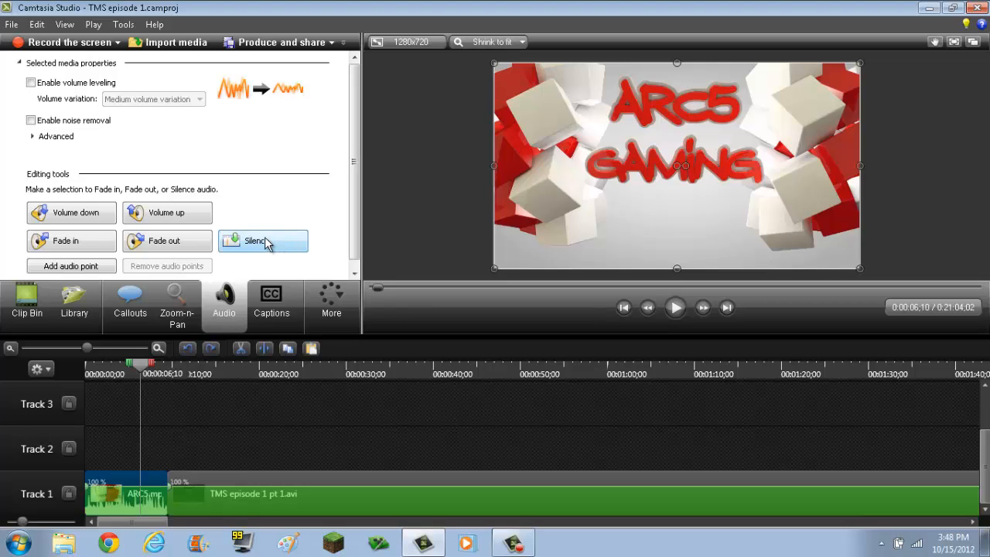
Enable noise removal and volume leveling with medium volume variation for ARC5.mp4.
left_click(37, 122)
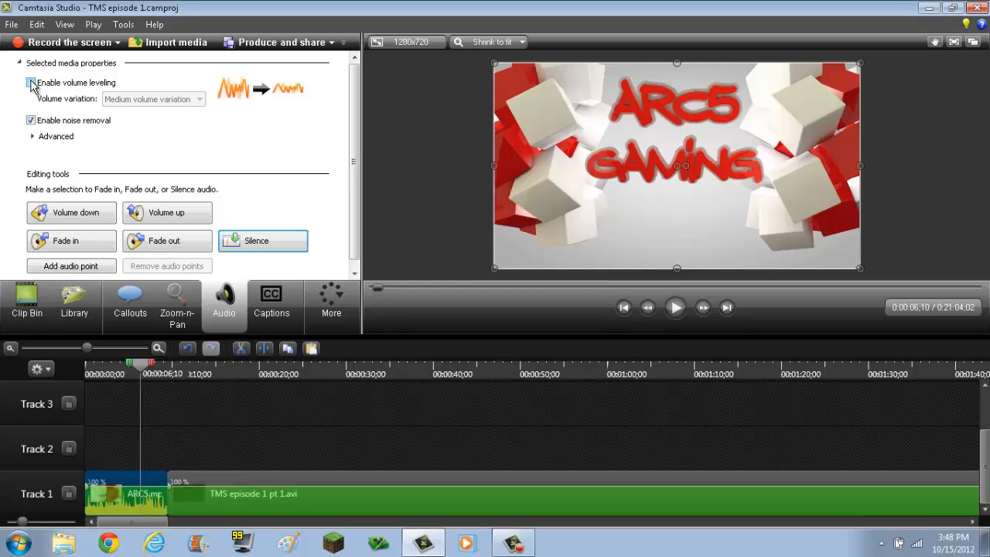
left_click(31, 83)
left_click(125, 101)
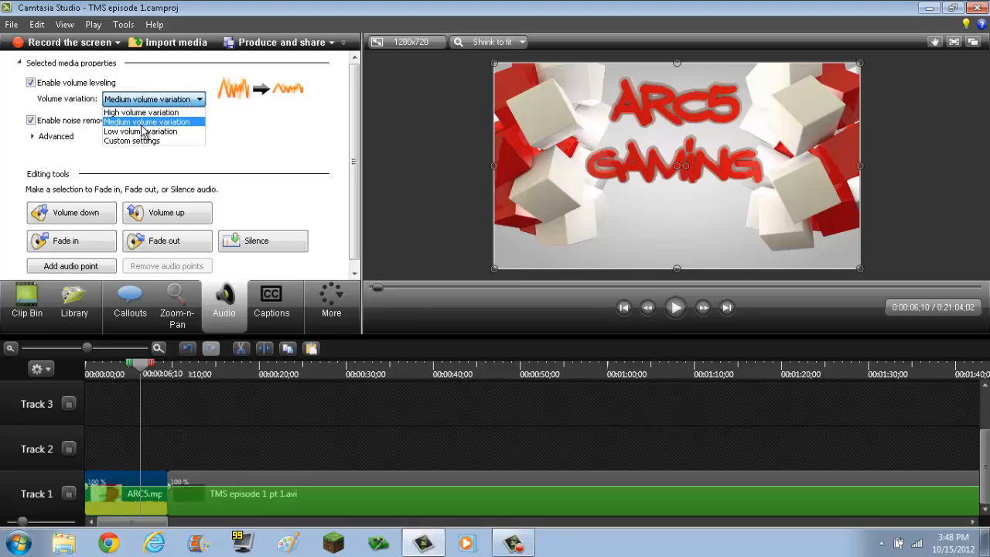
left_click(142, 123)
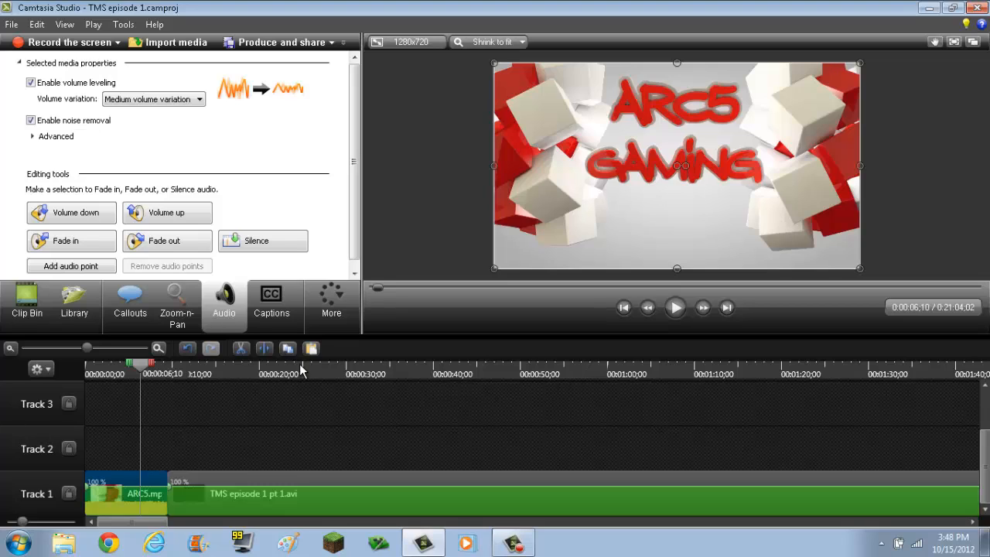
Add audio points to ARC5.mp4 at 0:00:06;10 and 0:00:08;15, and drop the second point to shape a manual fade-out.
left_click(108, 267)
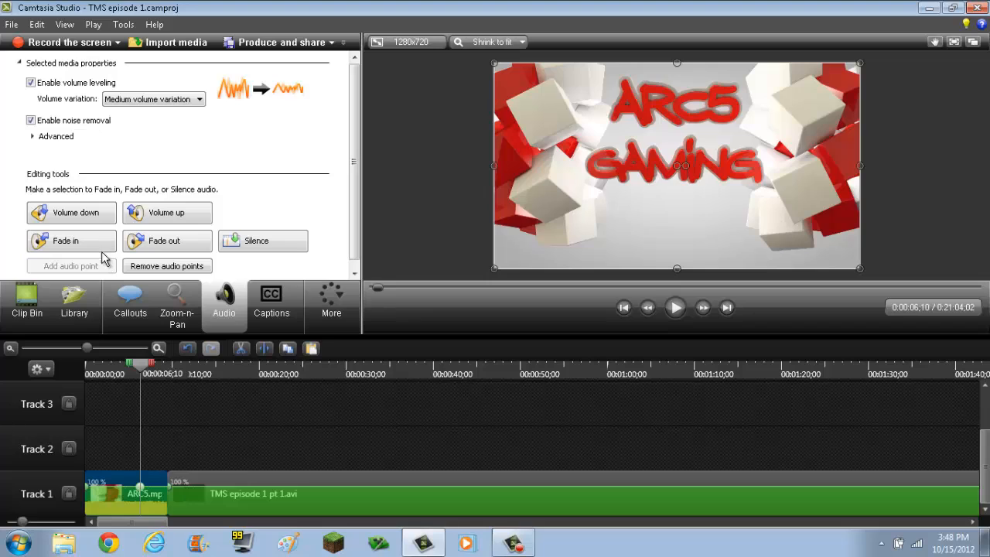
mouse_move(141, 489)
left_mouse_down()
mouse_move(140, 506)
mouse_move(140, 486)
left_mouse_up()
left_click_drag(144, 372, 169, 371)
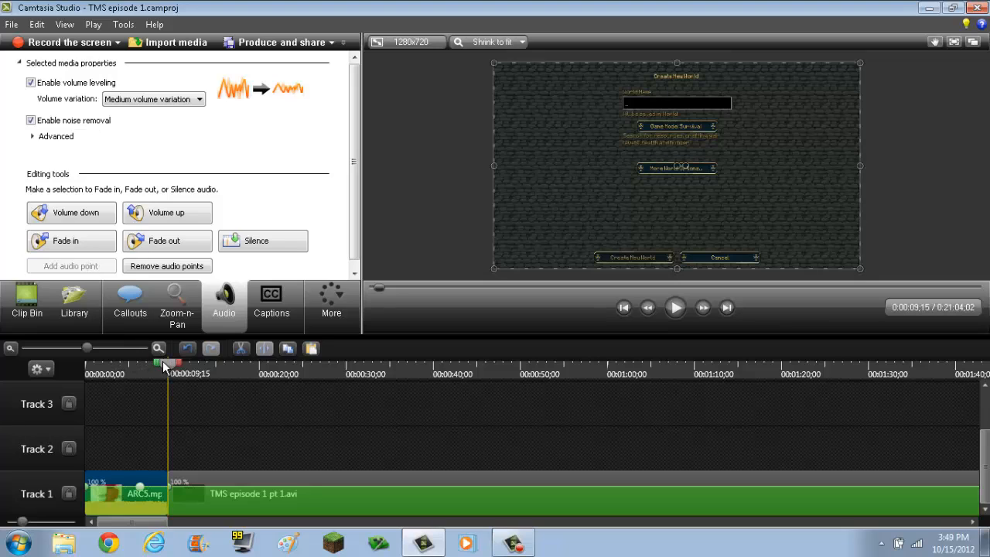
left_click_drag(162, 361, 159, 361)
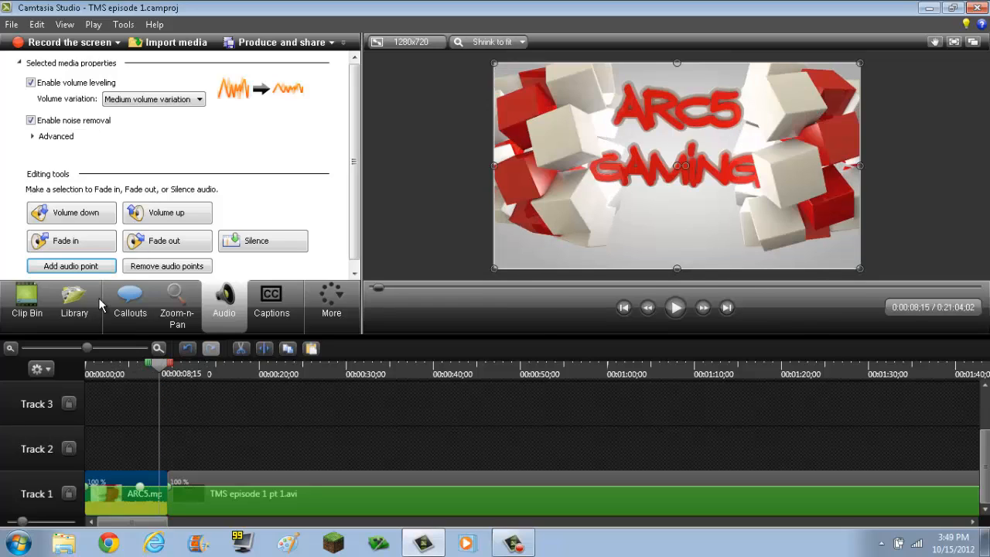
left_click(107, 266)
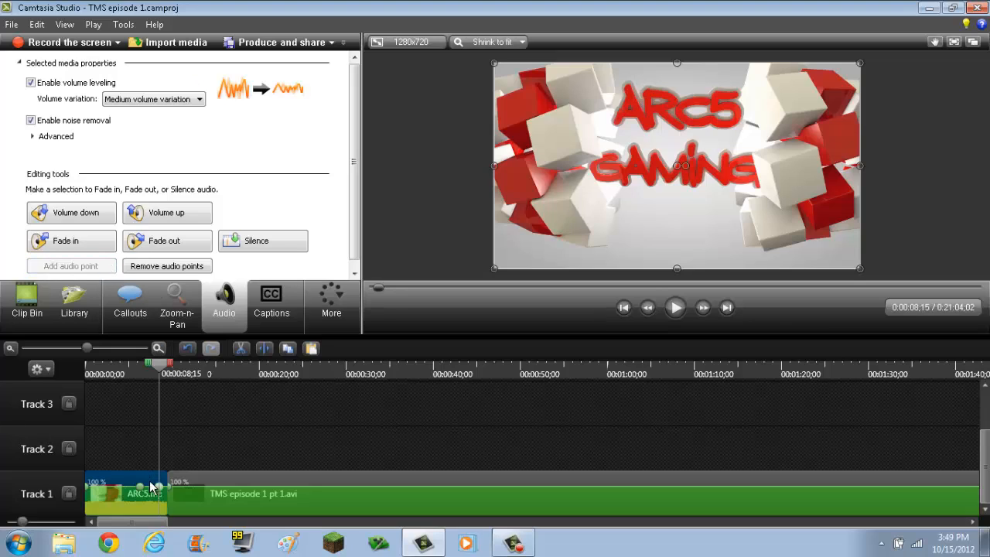
left_click_drag(153, 487, 177, 514)
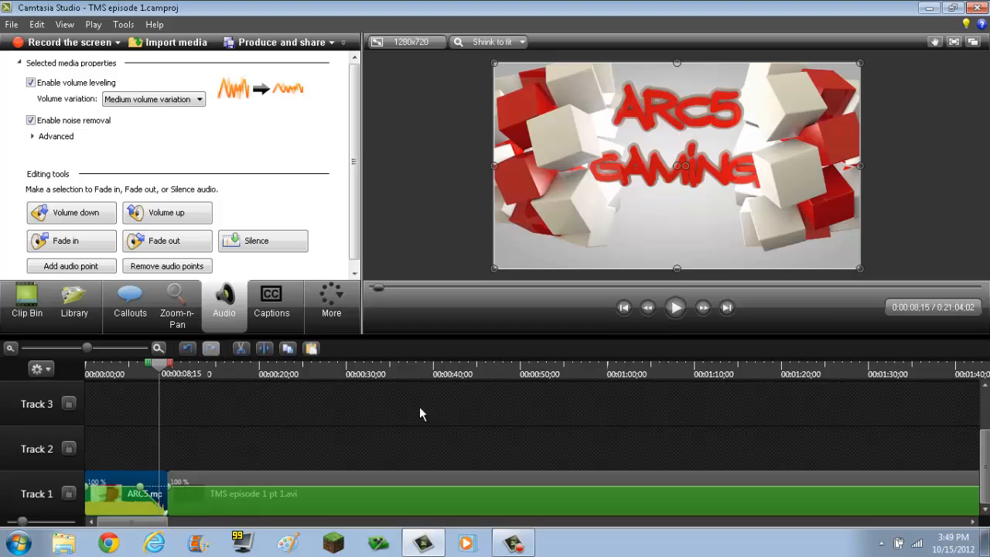
Play the intro from the start to check its audio, and disable noise removal and volume leveling.
left_click_drag(158, 360, 90, 364)
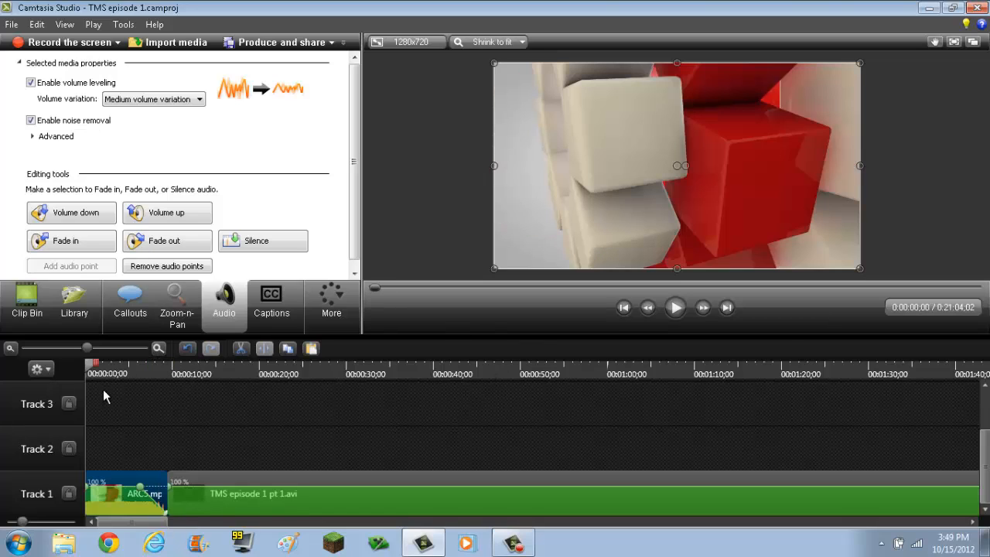
left_click(676, 307)
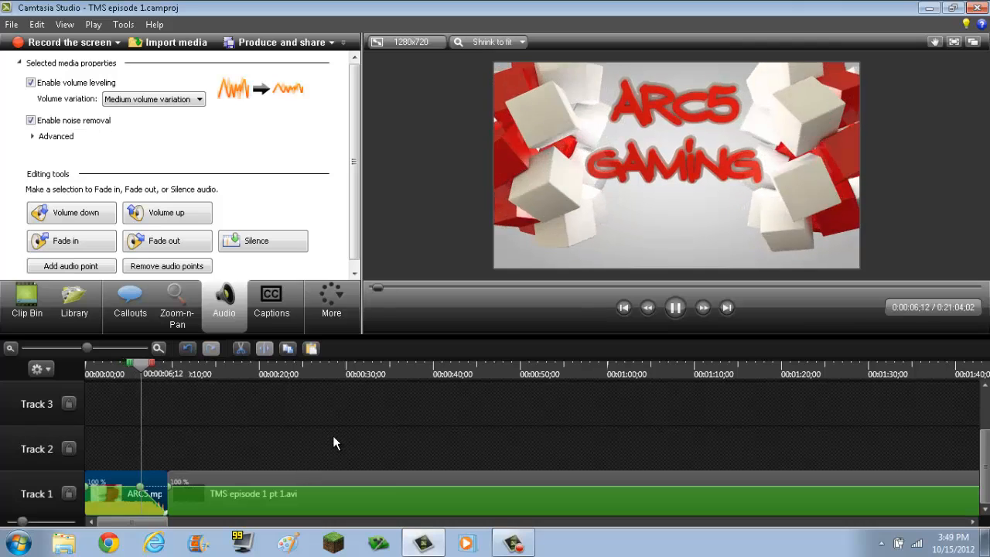
left_click(31, 120)
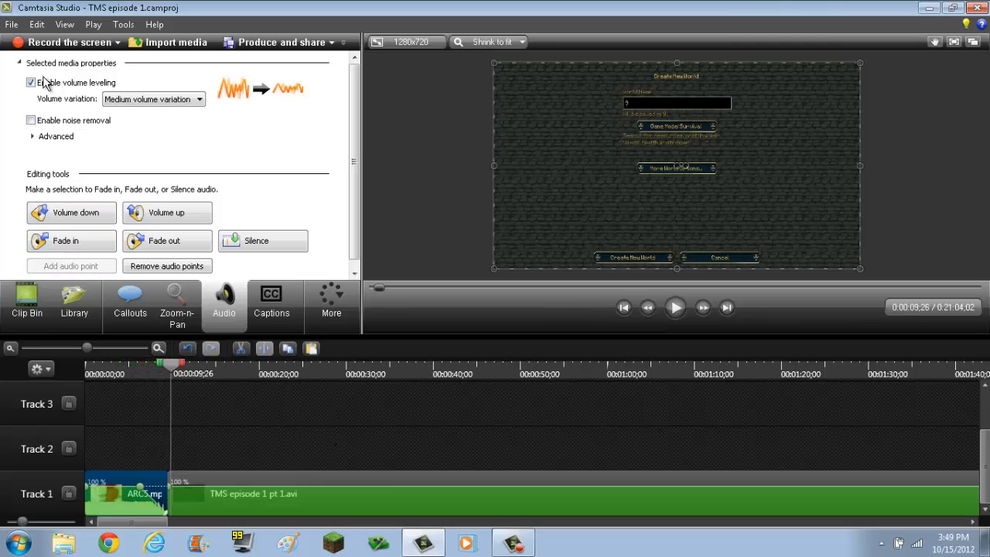
left_click(31, 82)
Listen to the manual fade-out from the start of the timeline, and remove all audio points from ARC5.mp4.
left_click_drag(173, 368, 73, 380)
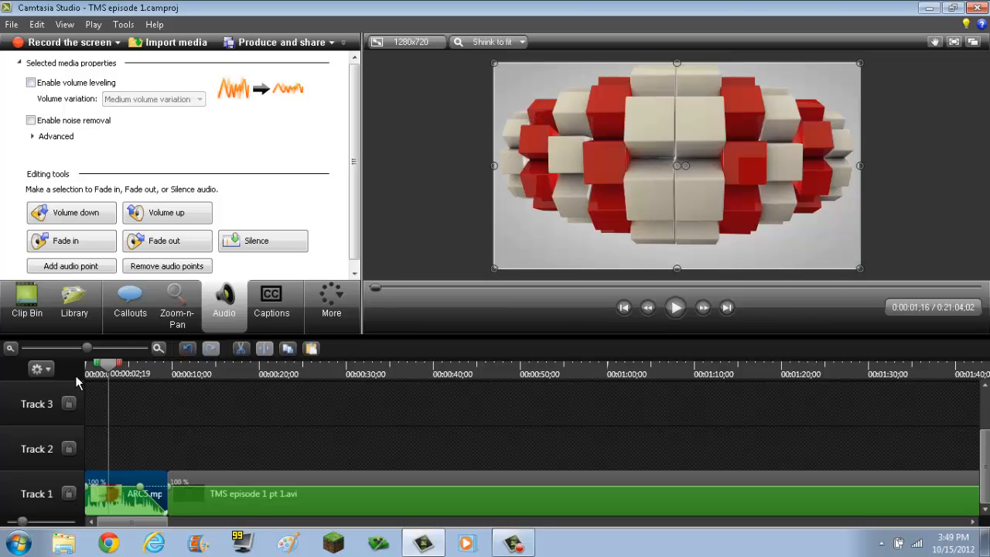
left_click(669, 307)
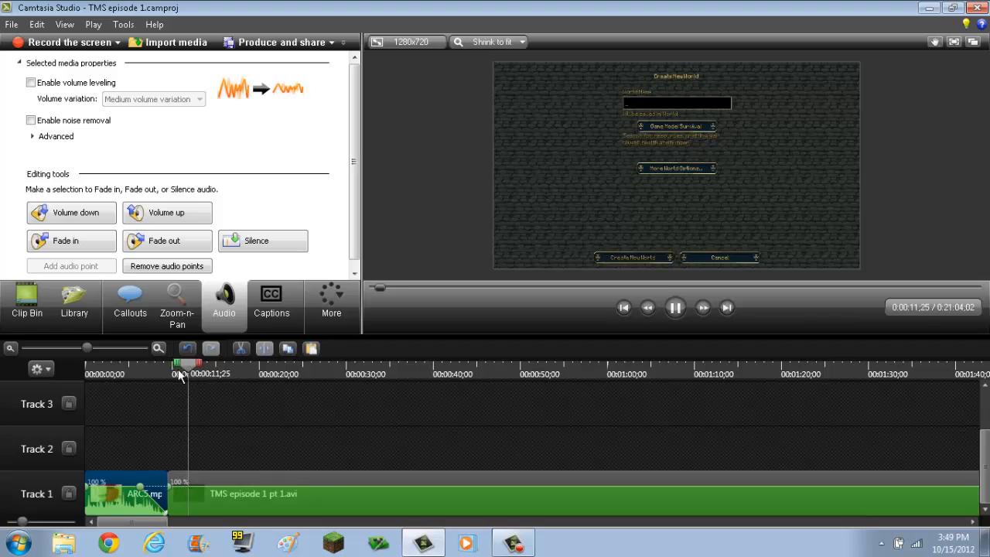
left_click_drag(183, 373, 73, 402)
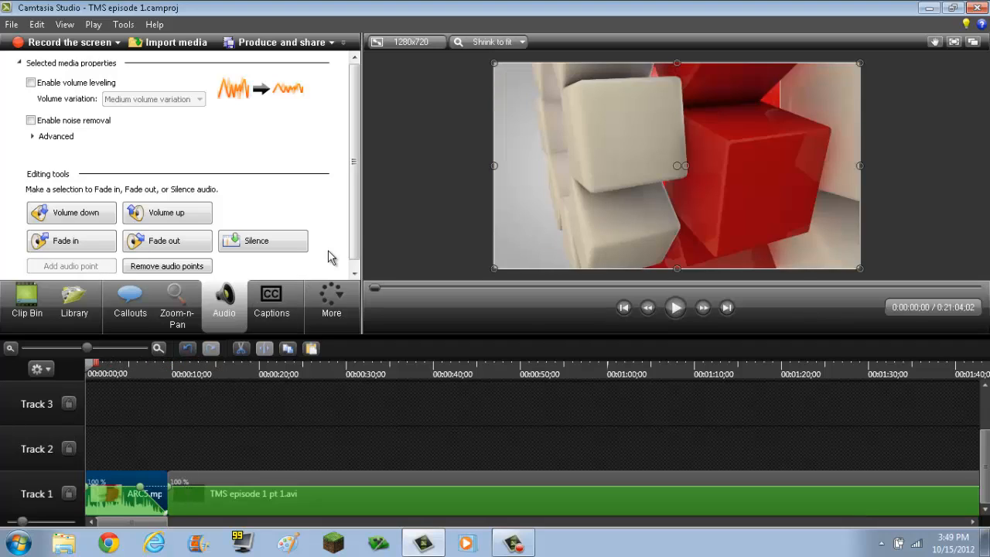
scroll(358, 213, "down", 1)
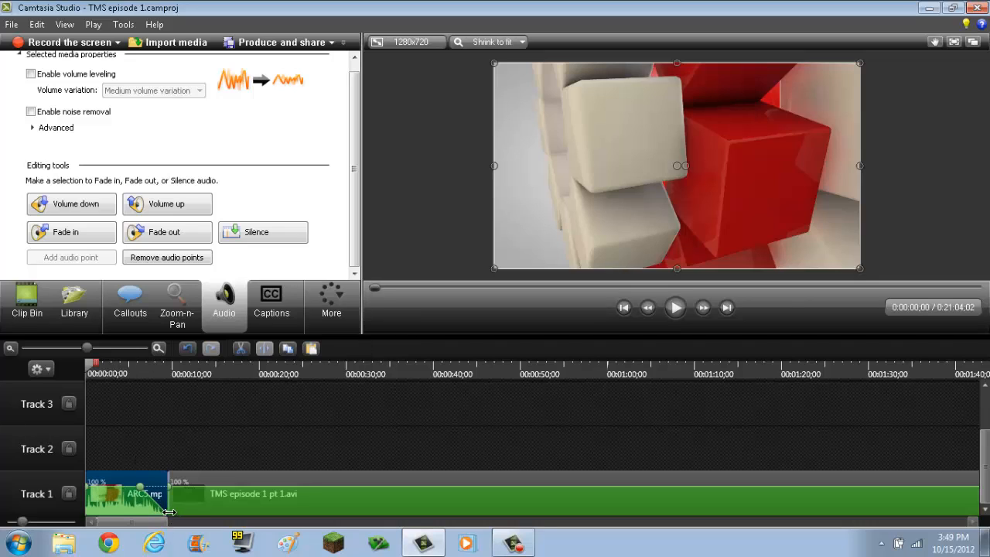
left_click(183, 262)
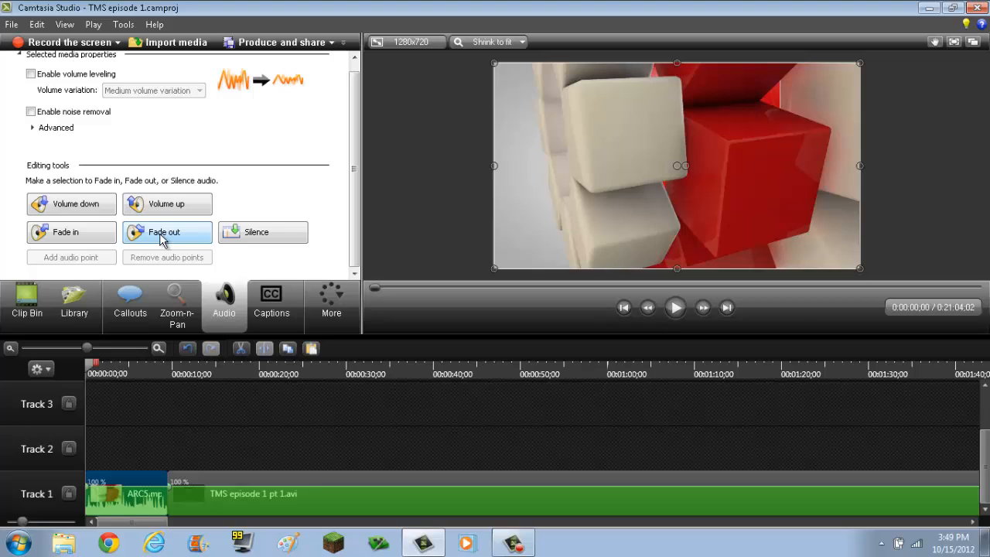
Try an automatic fade-out on the ARC5.mp4 audio, listening from the start of the clip, and undo it.
left_click(153, 233)
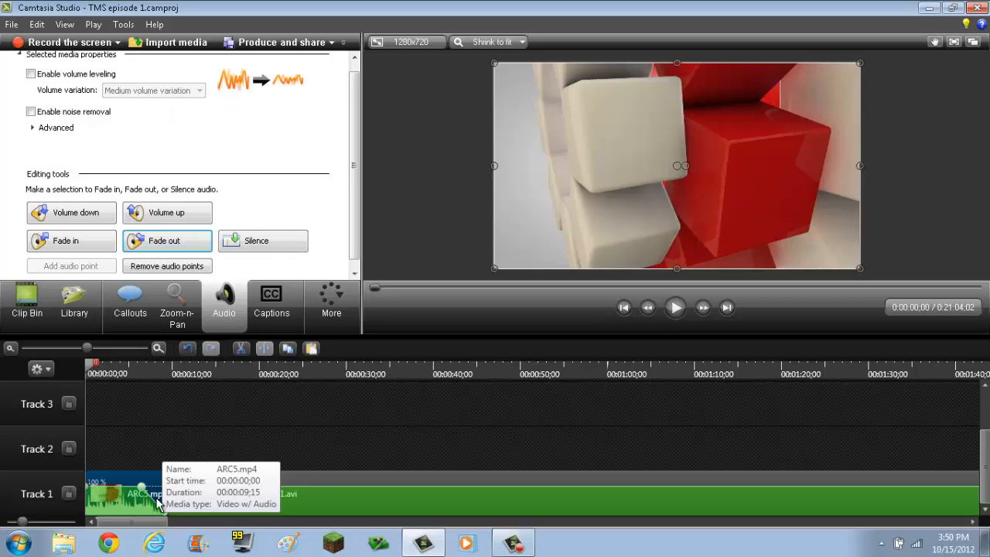
left_click(677, 314)
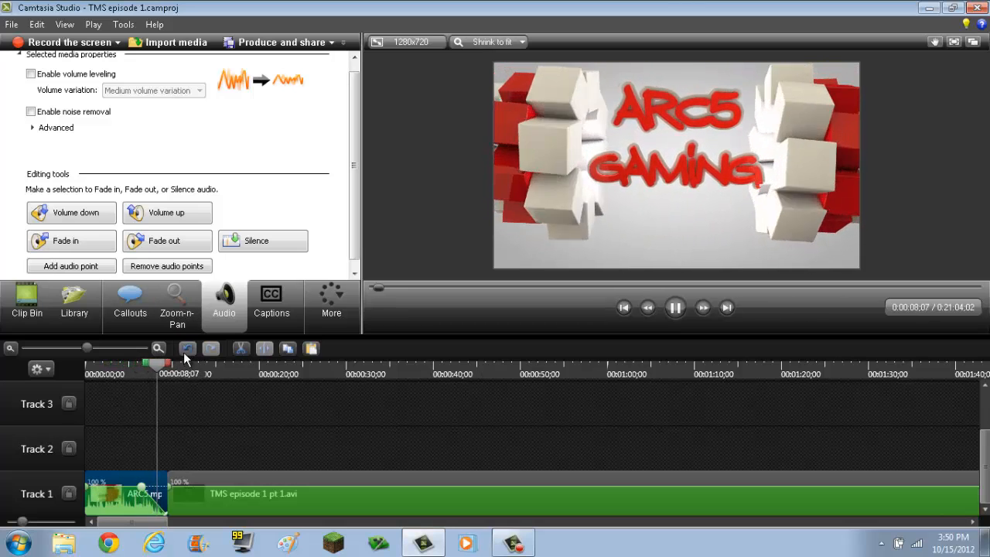
key("space")
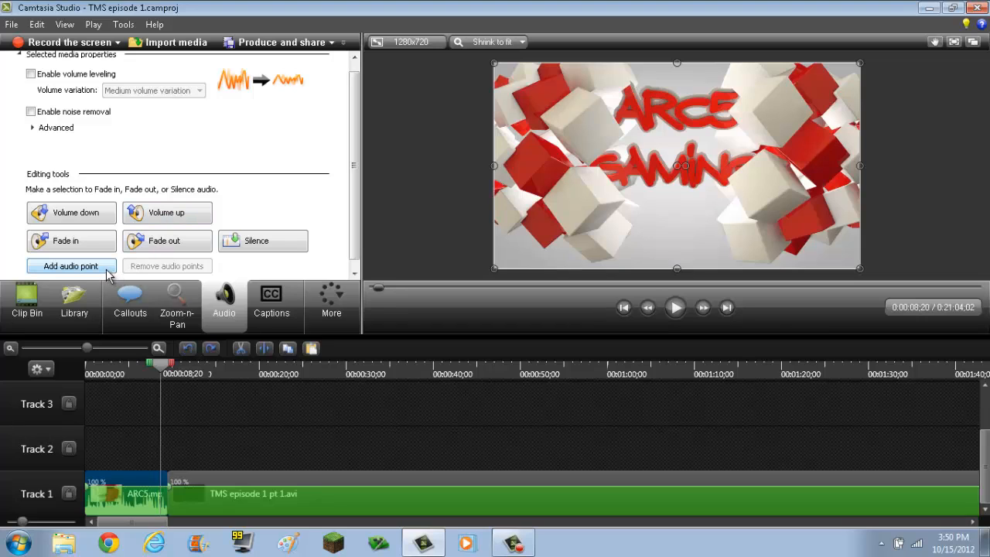
Try a fade-in on the ARC5.mp4 audio, play it from 0:00:00;00, and undo it.
left_click(80, 246)
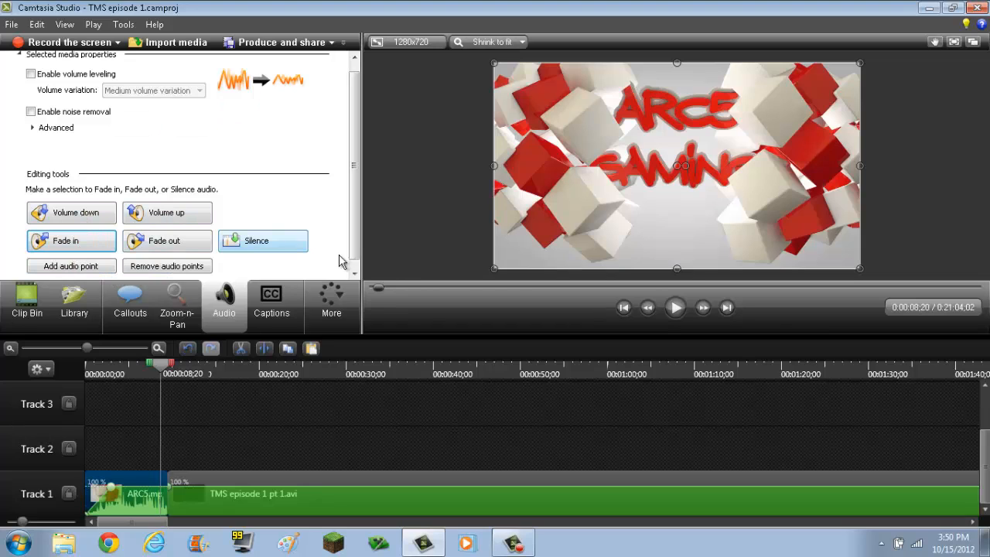
left_click_drag(165, 374, 87, 368)
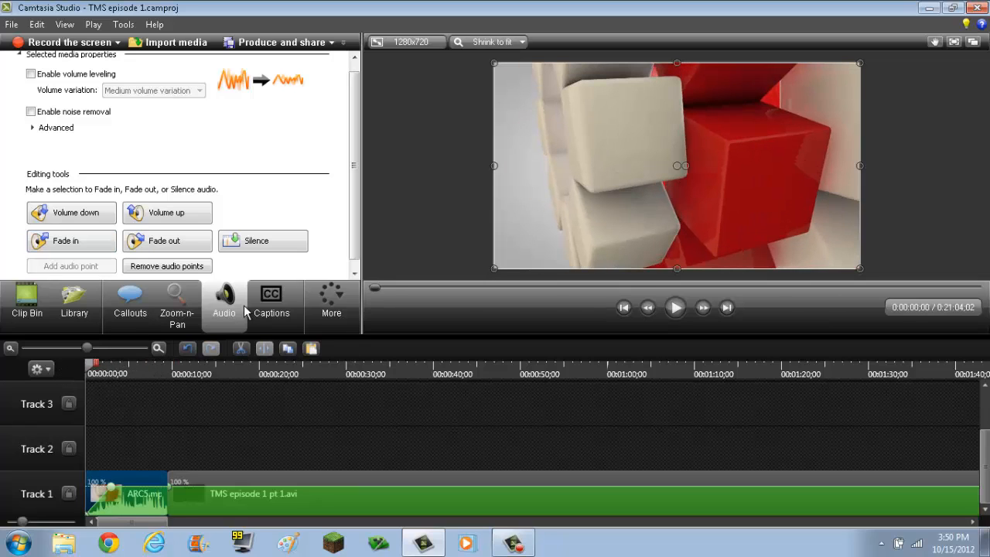
left_click(673, 310)
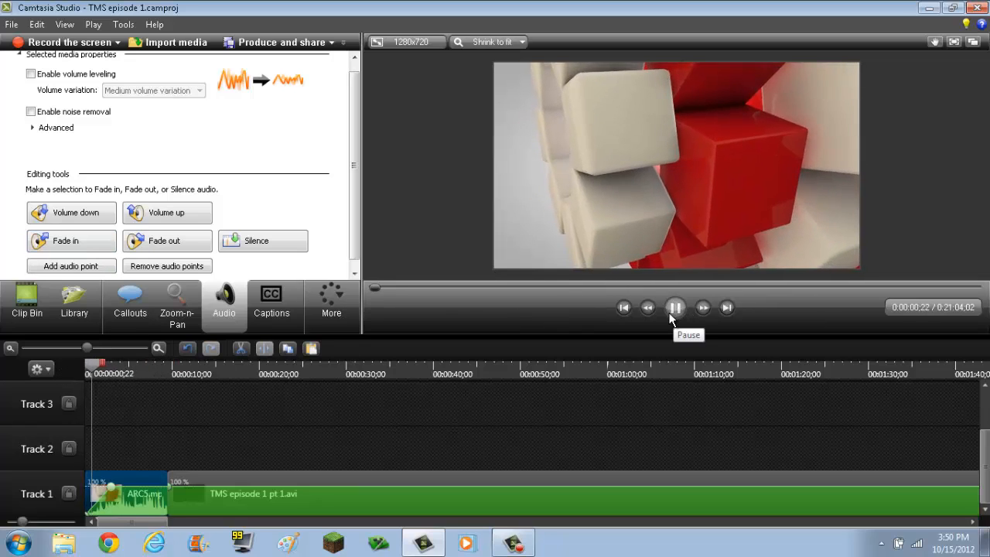
left_click(187, 350)
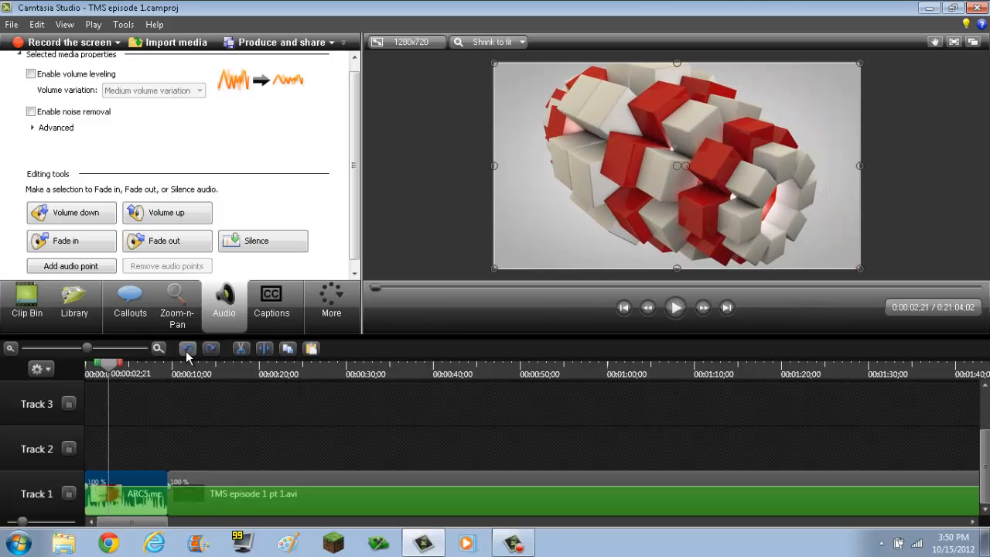
Lower the audio volume of ARC5.mp4 in repeated increments until its waveform is nearly flat.
left_click(75, 218)
left_click(75, 218)
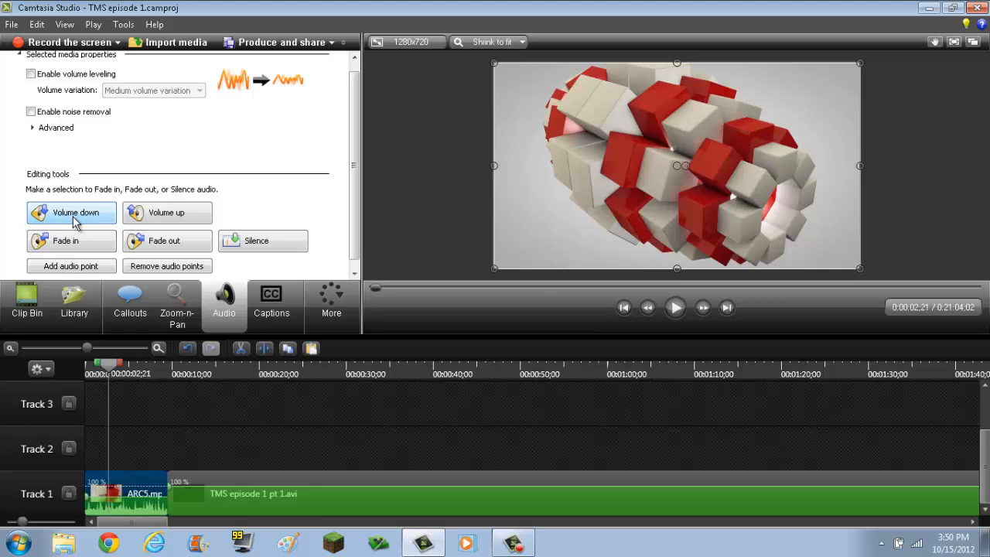
left_click(75, 219)
left_click(75, 218)
left_click(75, 218)
left_click(75, 218)
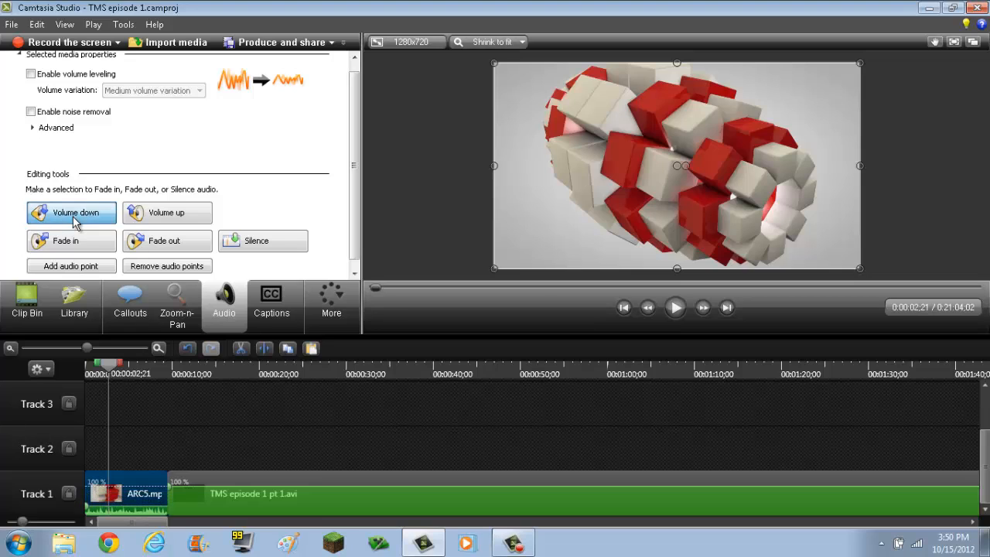
left_click(75, 219)
left_click(76, 218)
left_click(75, 218)
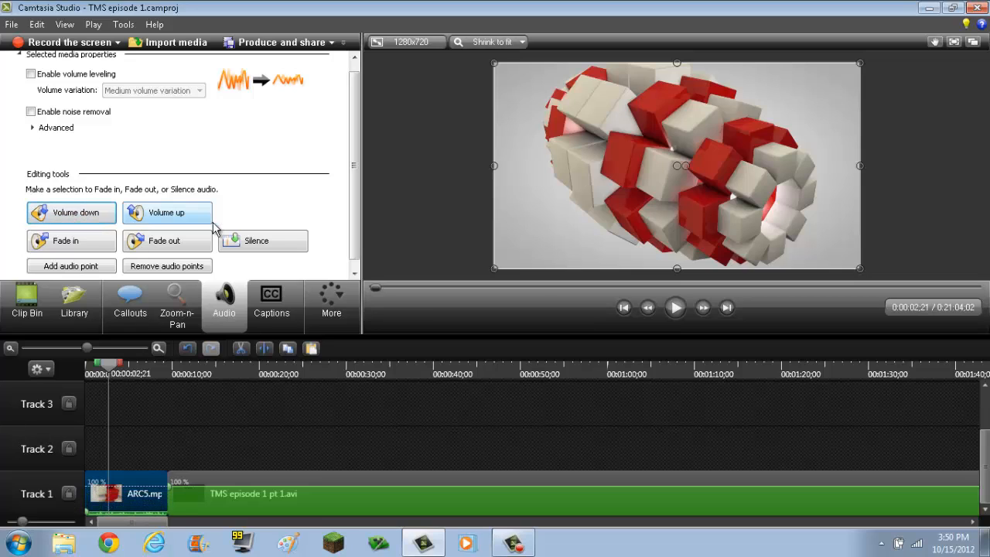
Restore the ARC5.mp4 audio to its original volume level, and fade out the end of the clip.
left_click(188, 349)
left_click(188, 349)
left_click(188, 349)
left_click(188, 349)
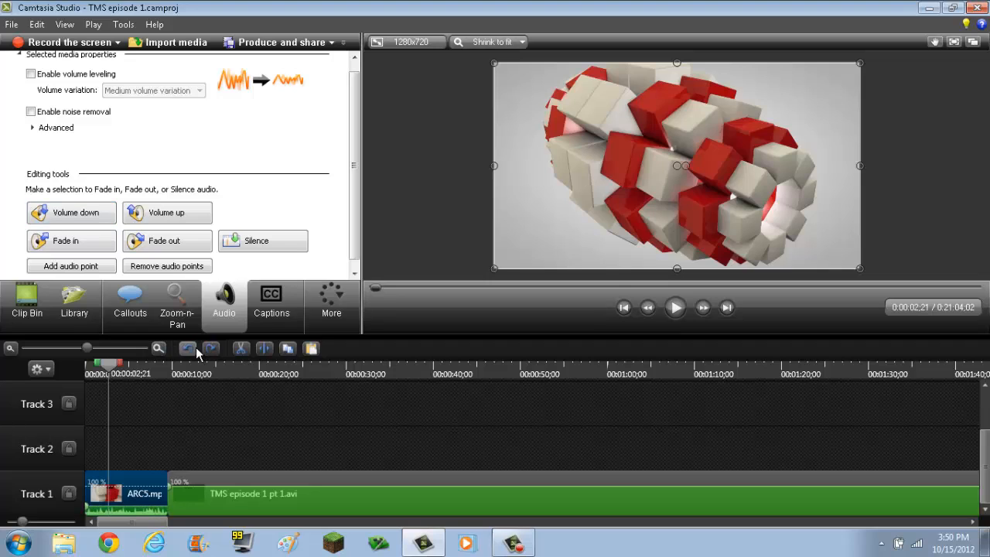
left_click(188, 349)
left_click(188, 349)
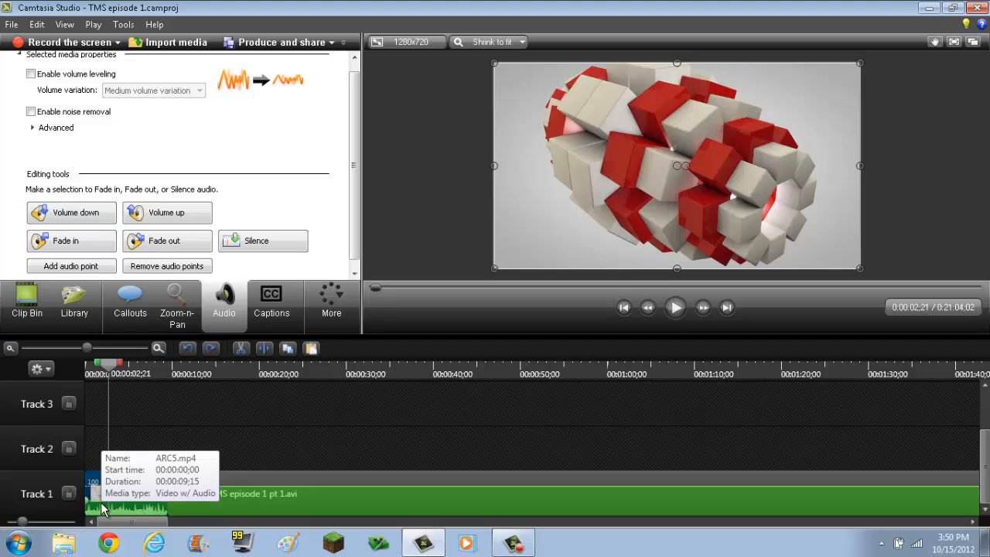
left_click_drag(106, 499, 110, 485)
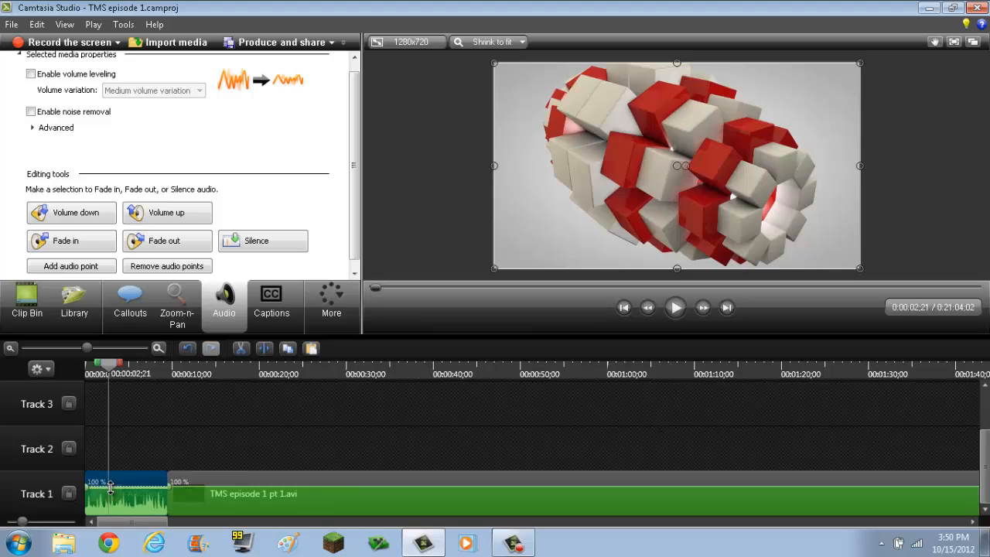
left_click(139, 244)
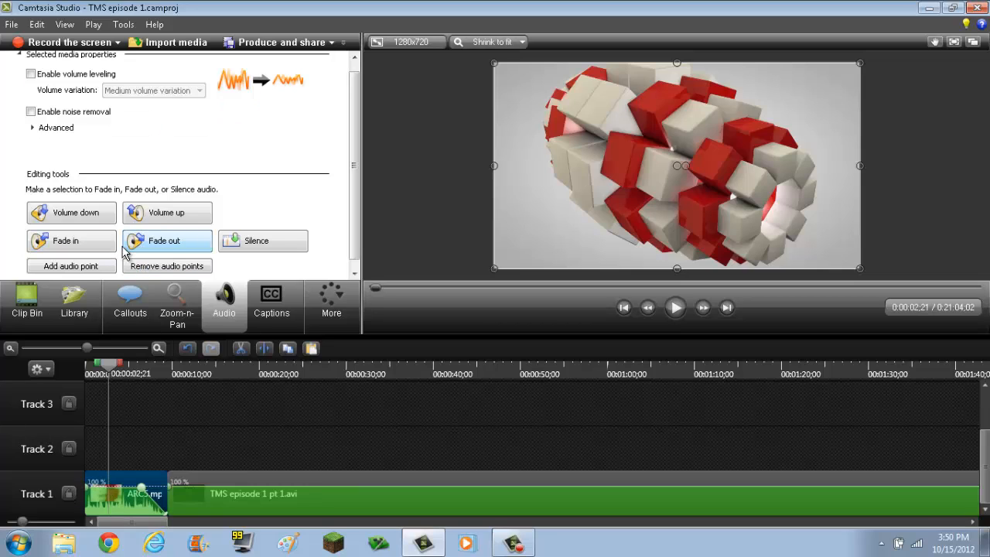
Undo the ARC5.mp4 fade-out, and try raising the clip's audio volume.
left_click(188, 350)
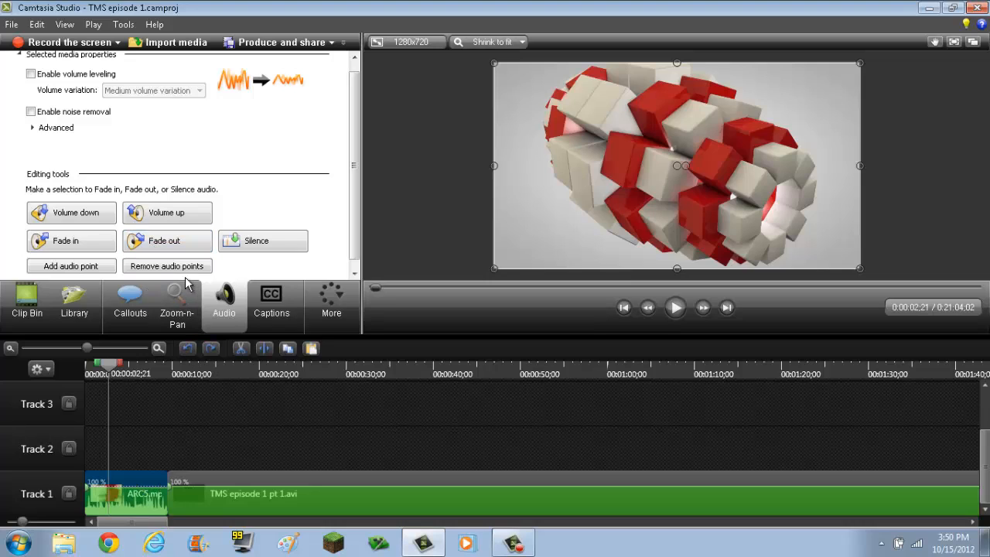
left_click(168, 220)
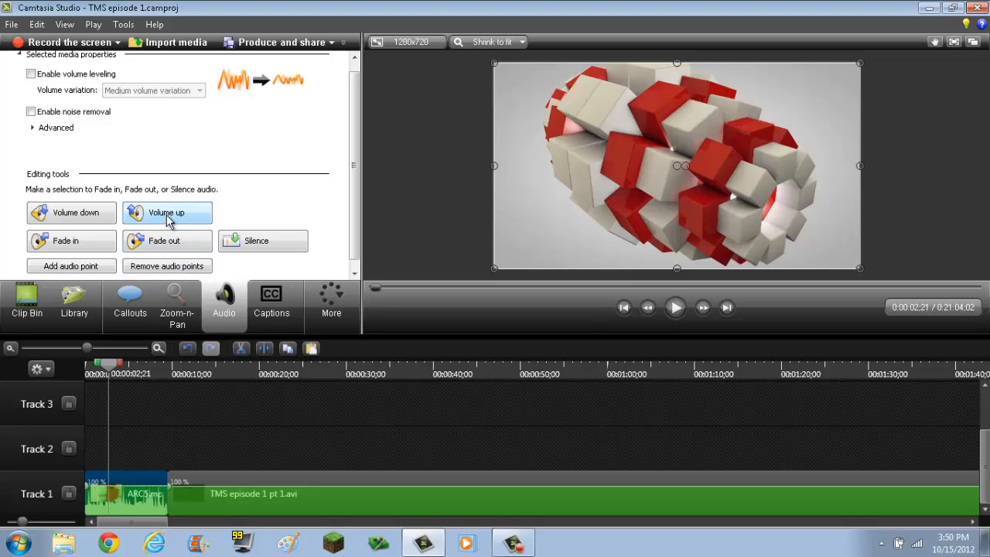
left_click(206, 430)
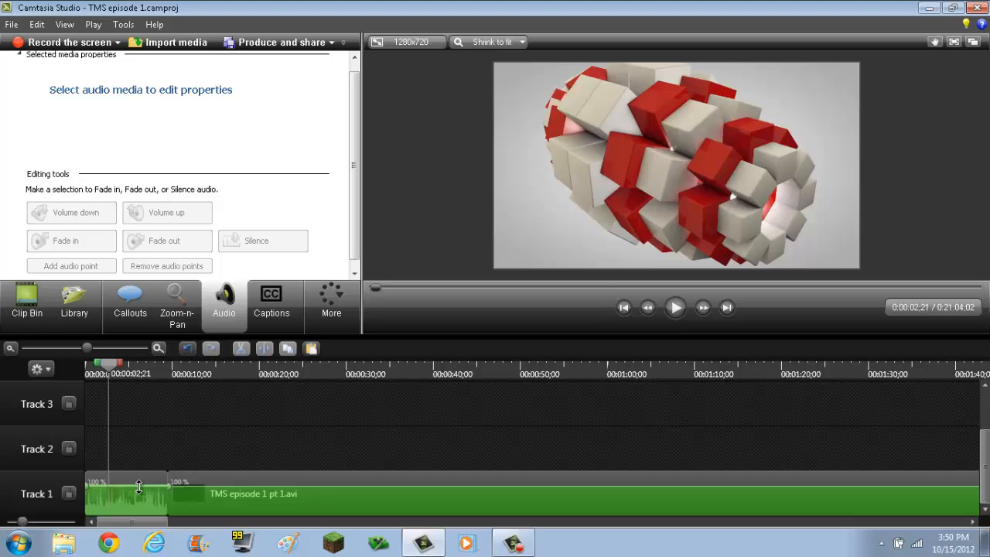
mouse_move(139, 486)
mouse_move(139, 487)
left_mouse_down()
mouse_move(141, 495)
mouse_move(143, 487)
left_mouse_up()
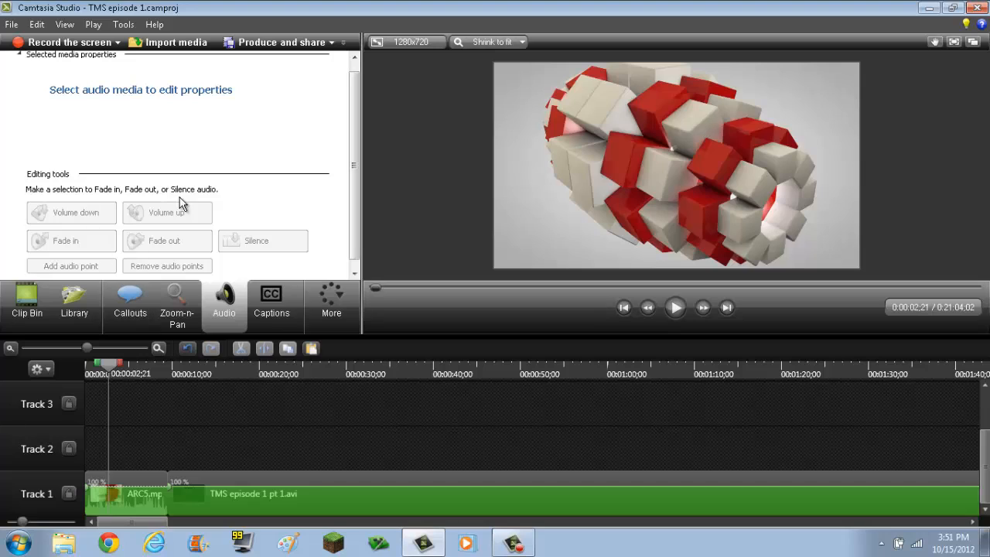
Undo the accumulated audio edits on ARC5.mp4, and turn off its noise removal and volume leveling.
left_click(185, 349)
left_click(185, 349)
left_click(185, 349)
left_click(185, 349)
left_click(184, 348)
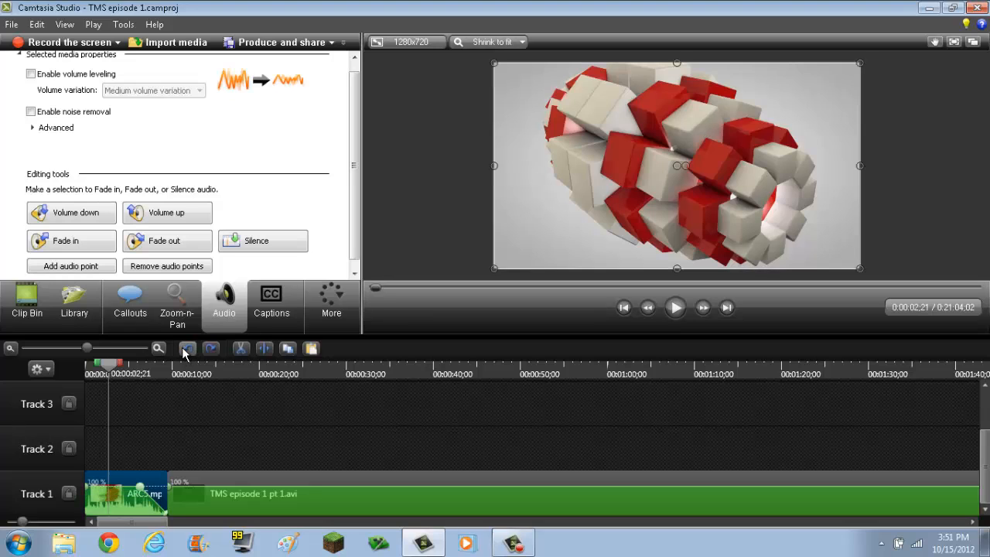
left_click(185, 349)
left_click(185, 349)
left_click(185, 349)
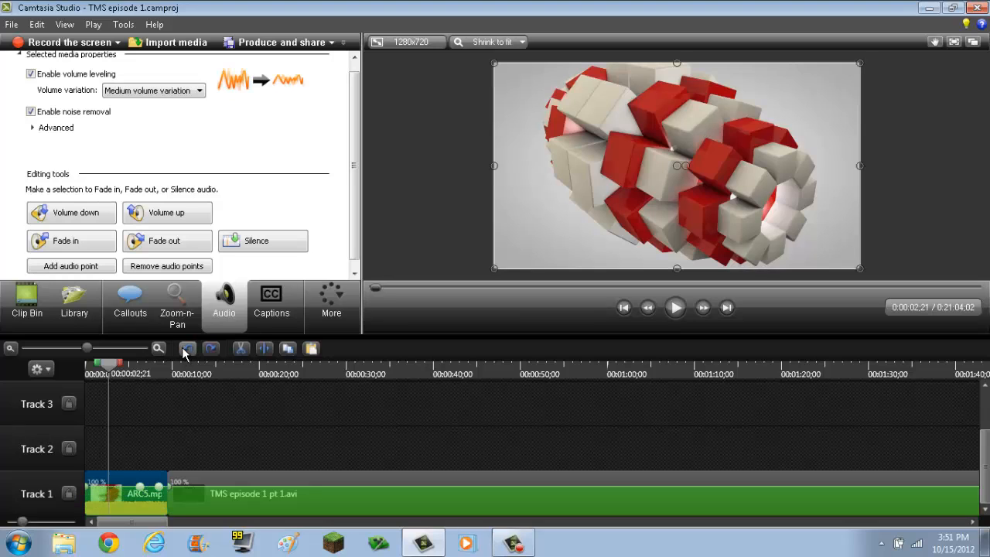
left_click(185, 349)
left_click(185, 349)
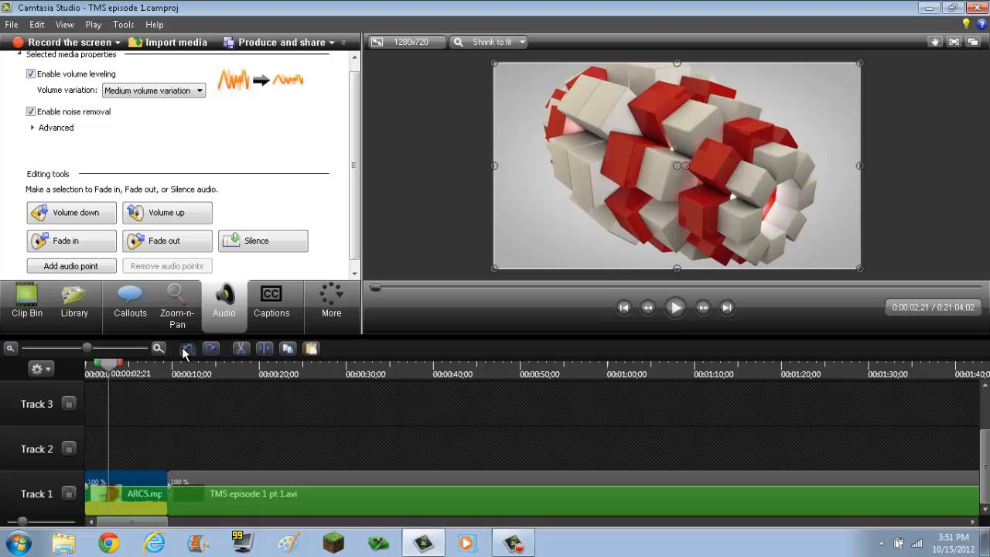
left_click(185, 349)
left_click(30, 113)
left_click(31, 74)
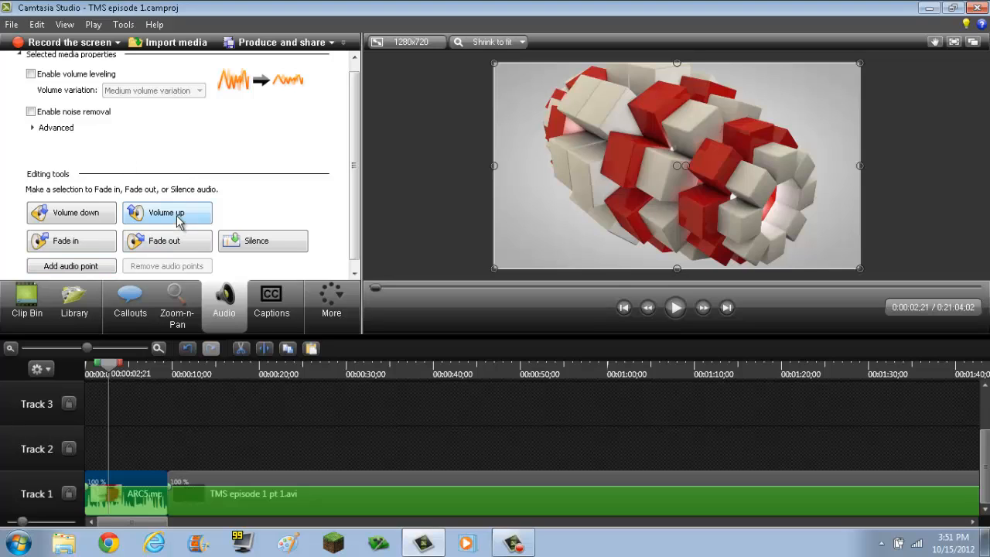
Open the Voice Narration tool and move the playhead to the start of the timeline.
left_click(331, 303)
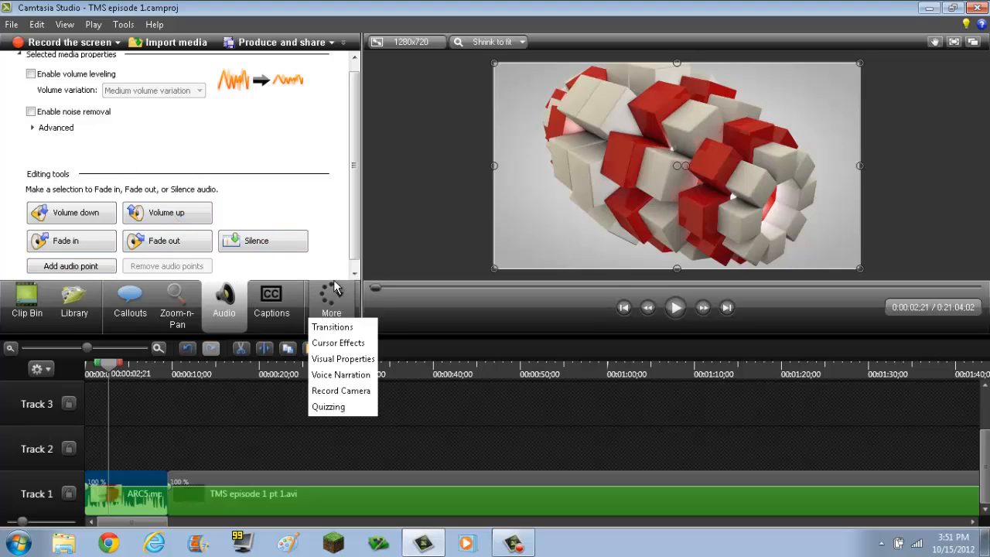
left_click(277, 397)
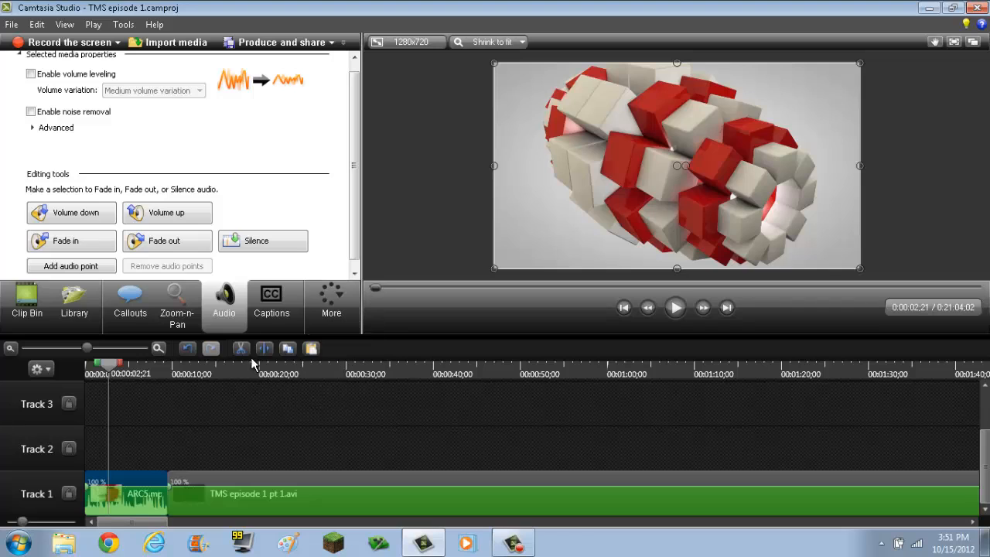
left_click(329, 300)
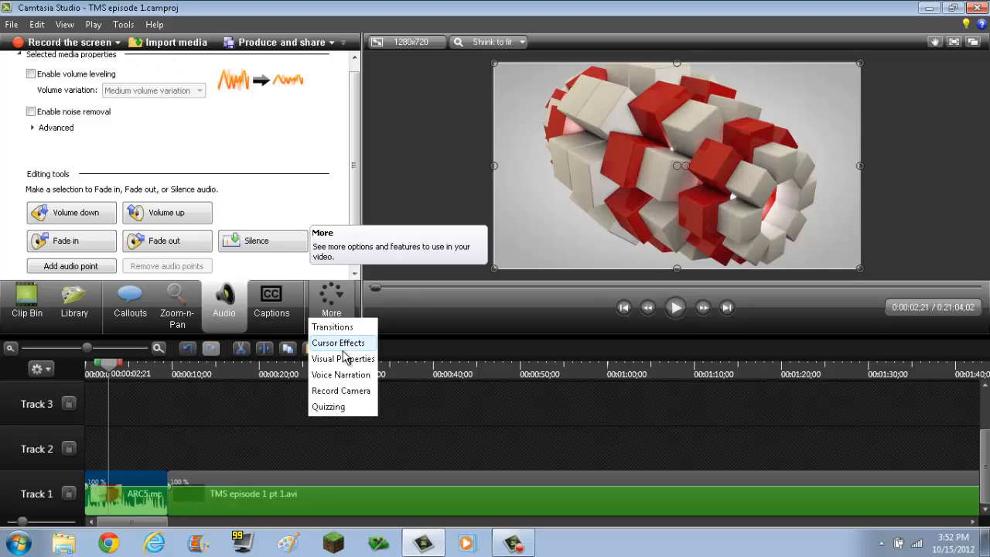
left_click(349, 377)
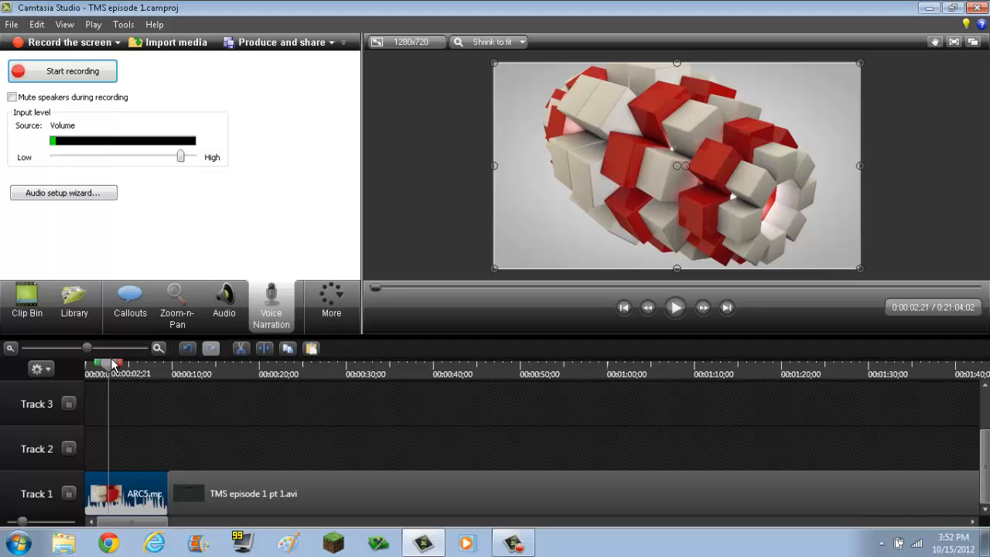
left_click_drag(112, 364, 75, 372)
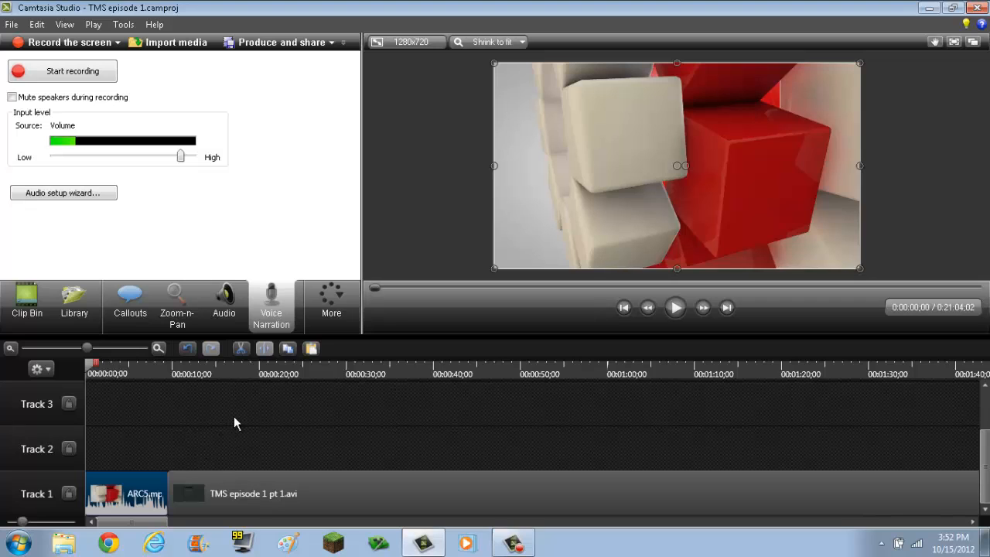
Select the TMS episode 1 pt 1.avi clip, preview it around 0:00:15;12, and return the playhead to 0:00:00;00.
left_click(259, 484)
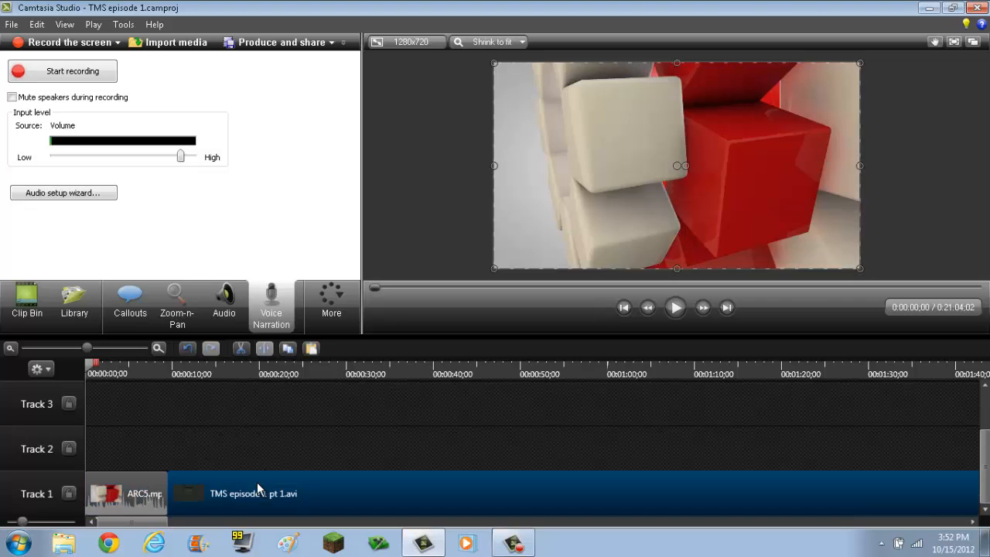
left_click(268, 376)
left_click_drag(268, 376, 219, 398)
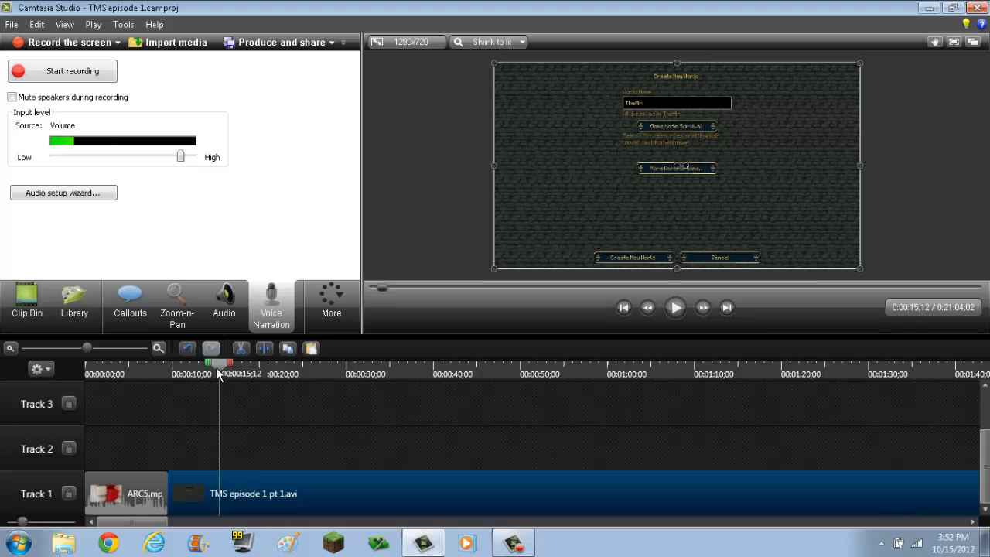
left_click_drag(219, 374, 88, 375)
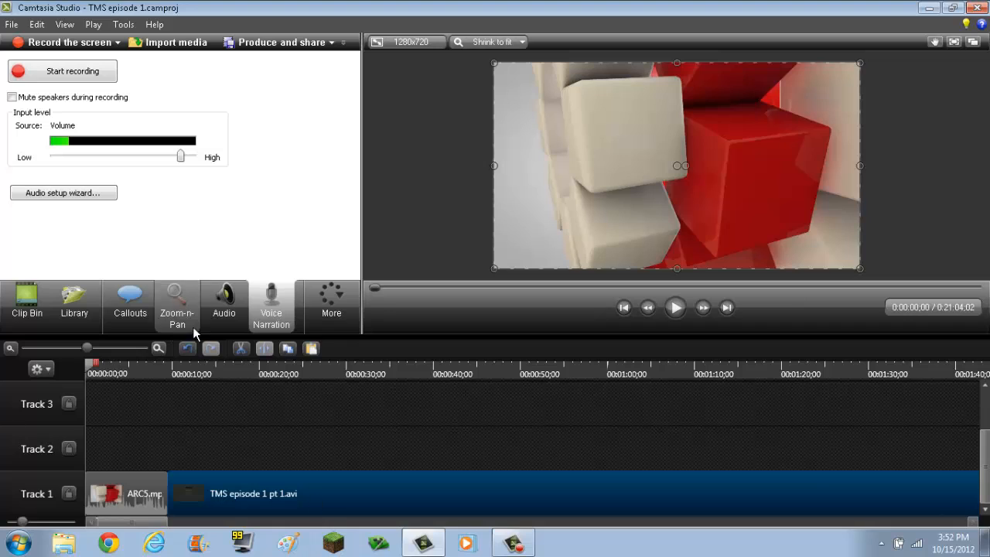
left_click(314, 309)
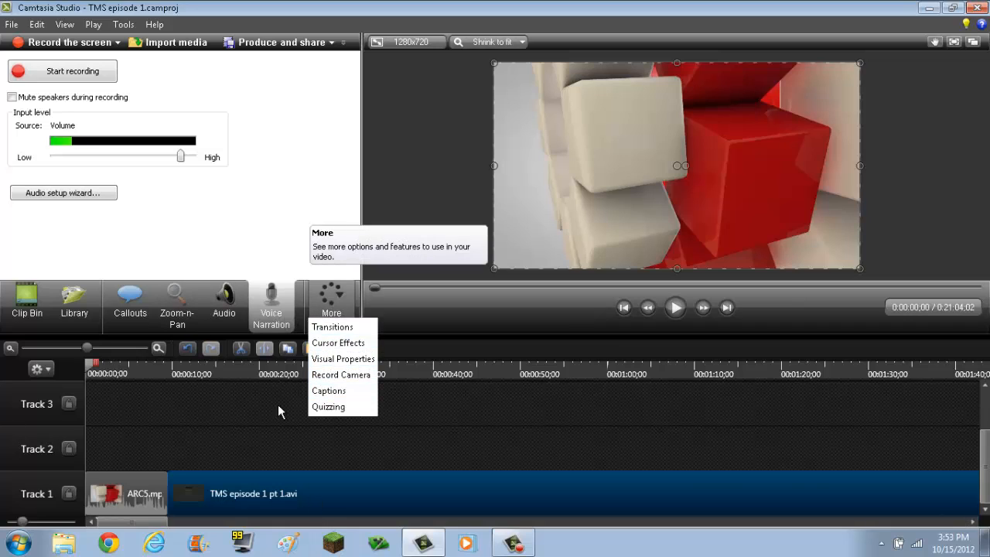
left_click(269, 430)
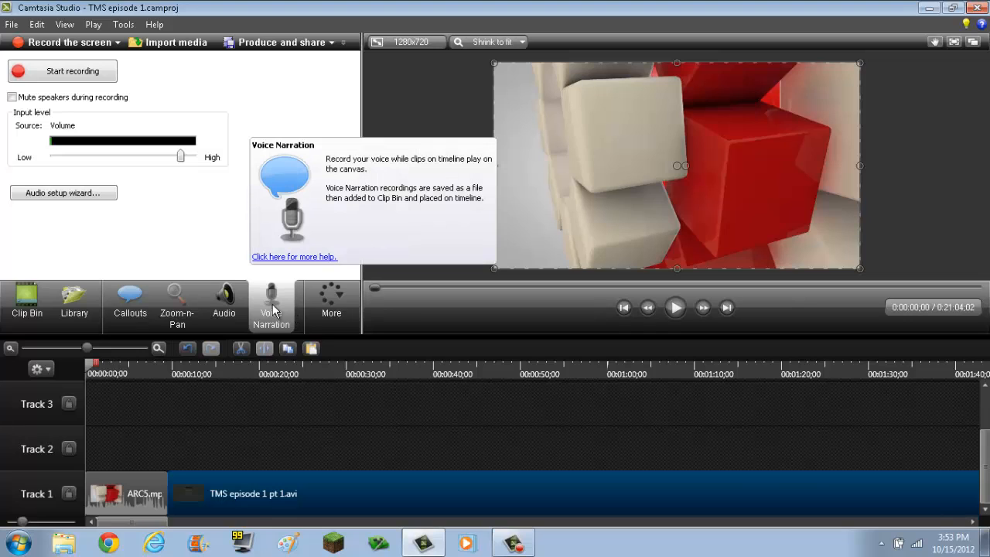
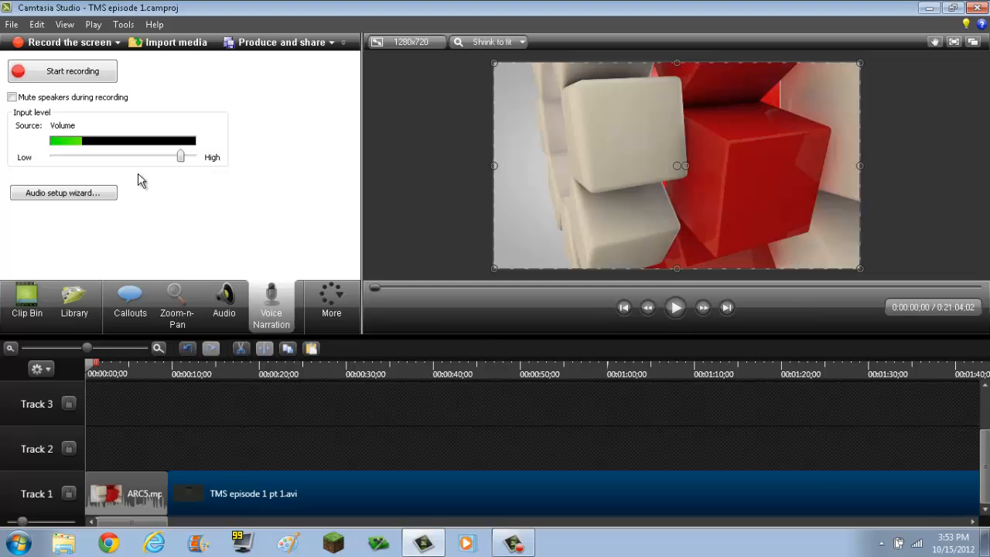
Try low and high narration input levels, and leave the level about three quarters of the way towards High.
left_click_drag(183, 158, 102, 160)
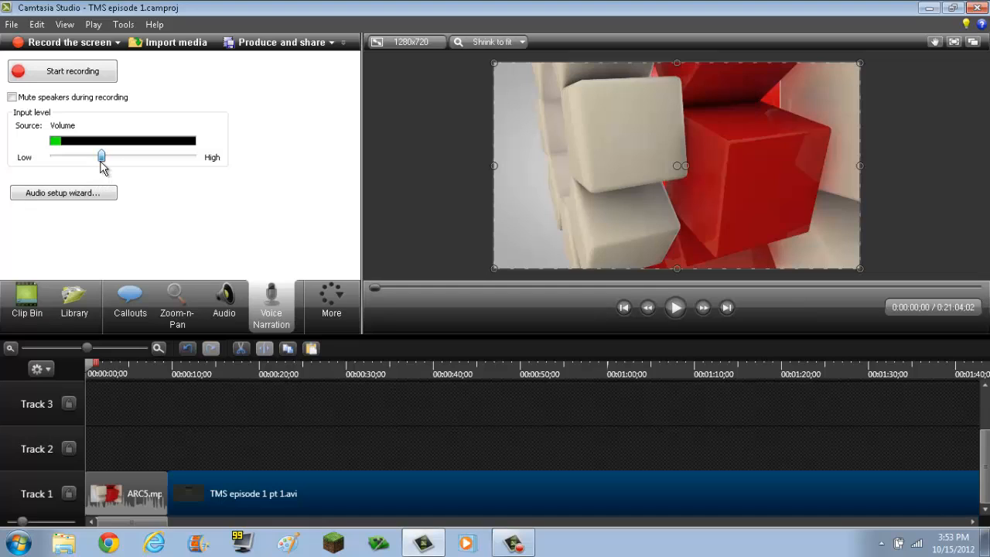
left_click_drag(103, 160, 95, 161)
left_click_drag(91, 159, 59, 175)
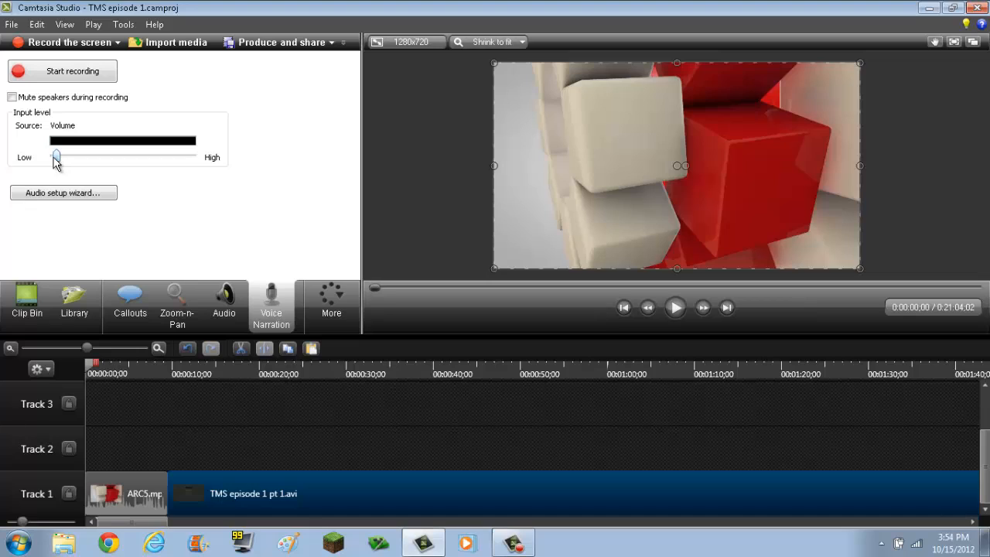
left_click_drag(57, 159, 109, 156)
left_click_drag(135, 155, 176, 158)
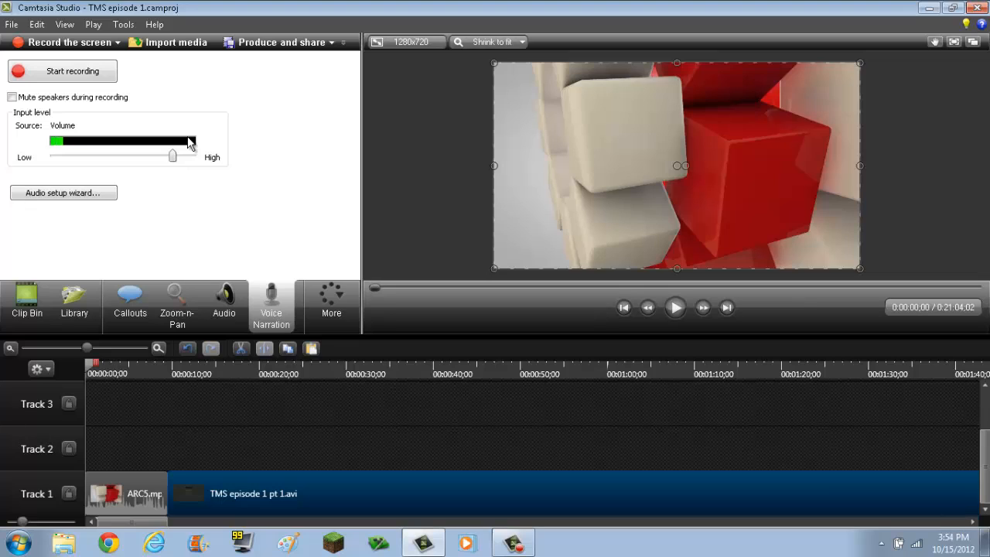
left_click_drag(175, 158, 102, 157)
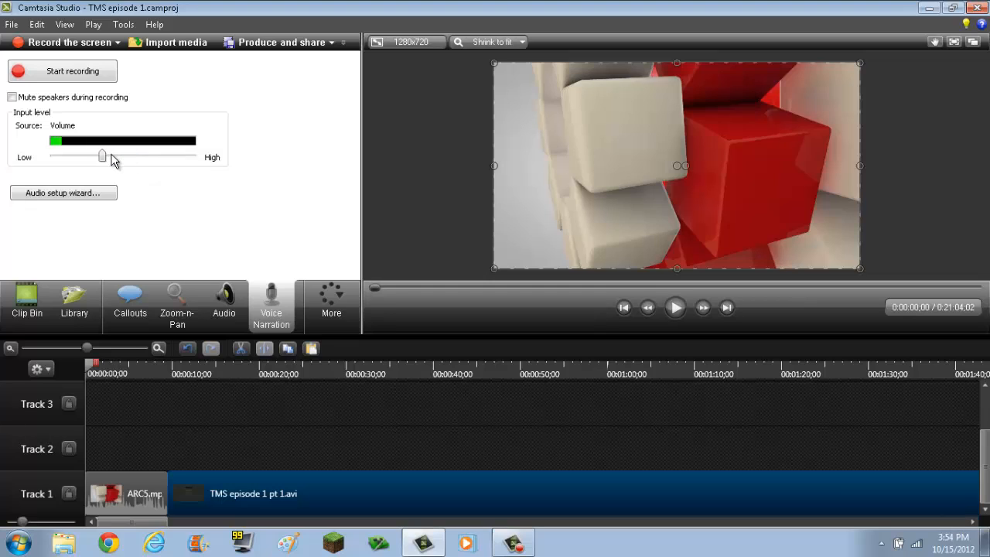
left_click(173, 159)
left_click_drag(163, 158, 118, 154)
left_click(154, 159)
left_click_drag(124, 156, 133, 160)
left_click_drag(128, 158, 164, 159)
left_click(219, 426)
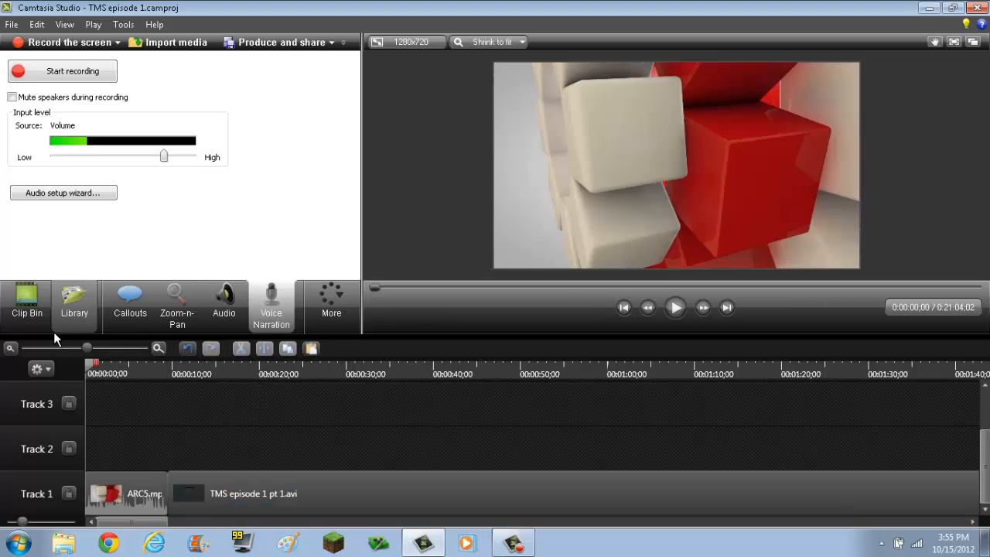
Look through the clip bin and the library's music and theme folders, collapsing the Theme - Calling Lights folder.
left_click(31, 309)
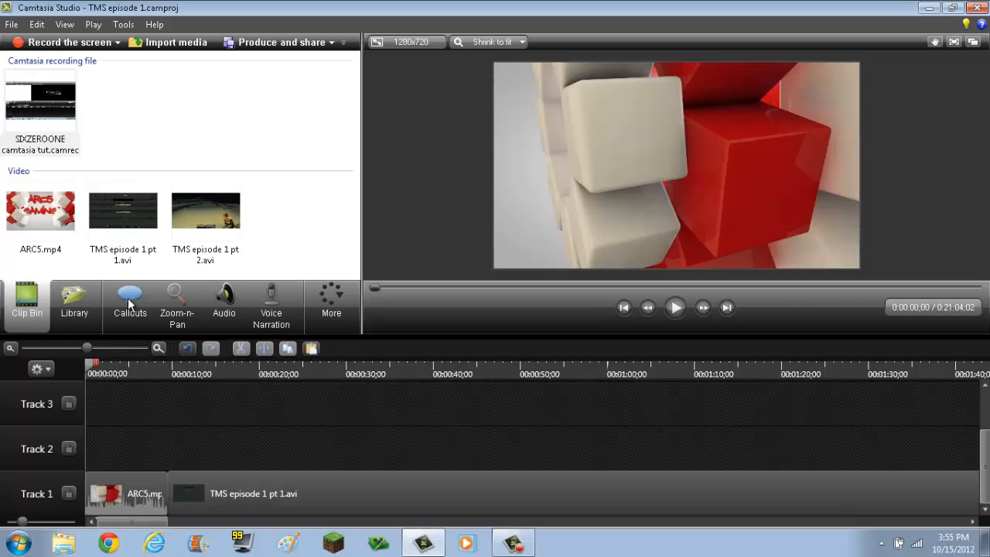
left_click(75, 308)
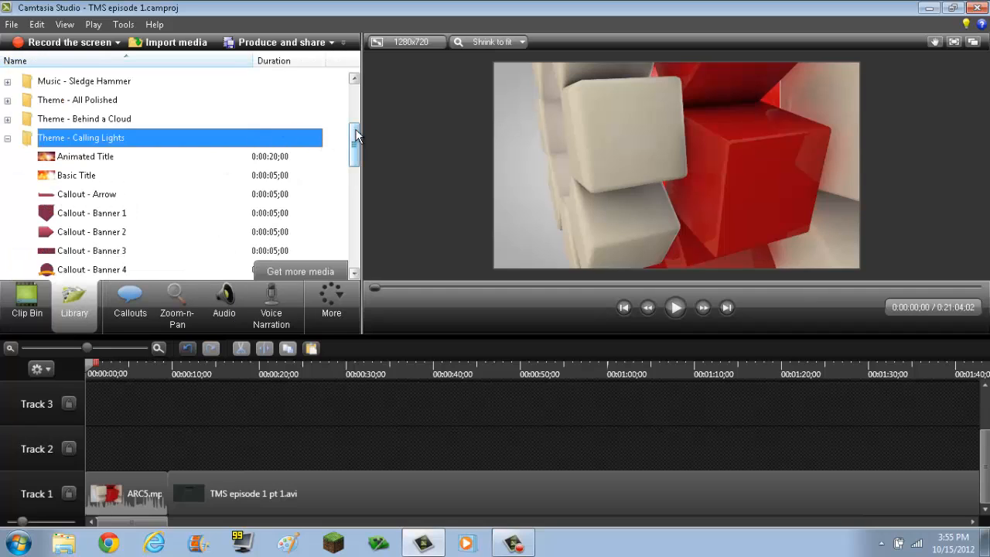
mouse_move(357, 133)
left_mouse_down()
mouse_move(356, 87)
mouse_move(343, 133)
mouse_move(345, 246)
left_mouse_up()
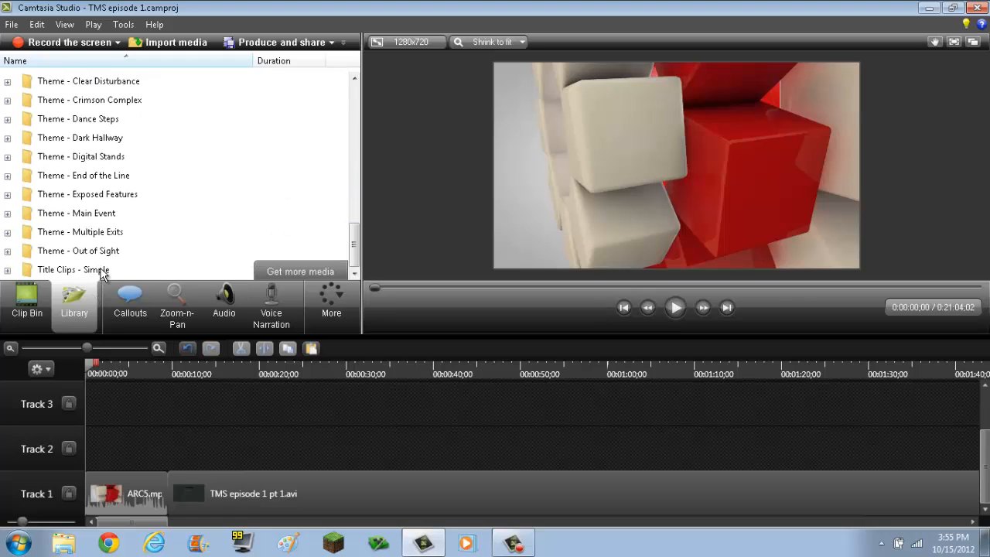
left_click_drag(351, 249, 337, 152)
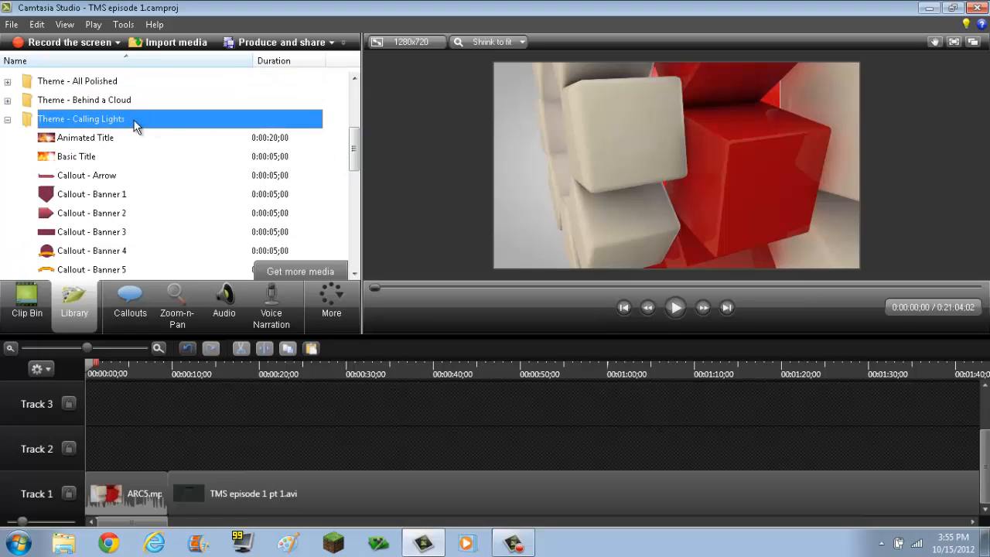
left_click(7, 120)
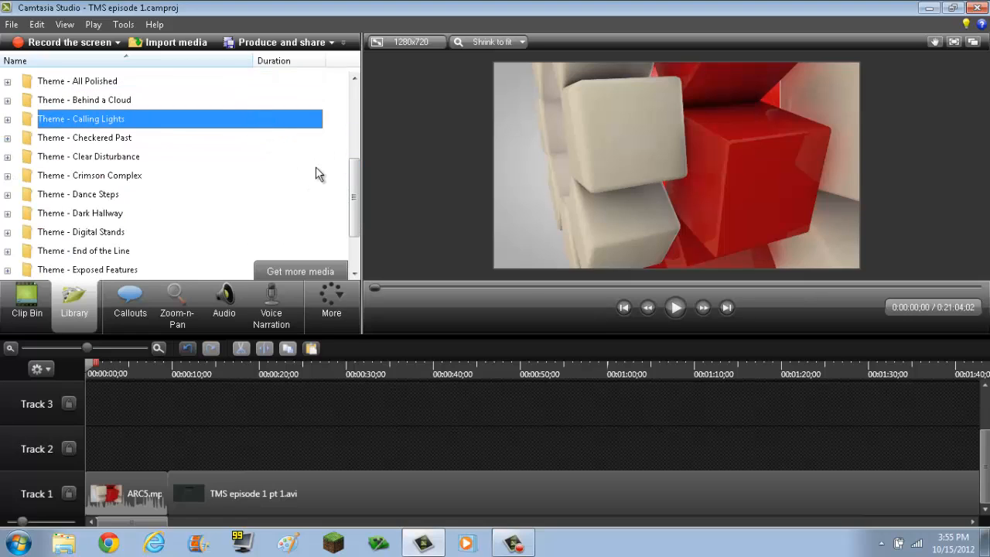
left_click_drag(352, 200, 334, 110)
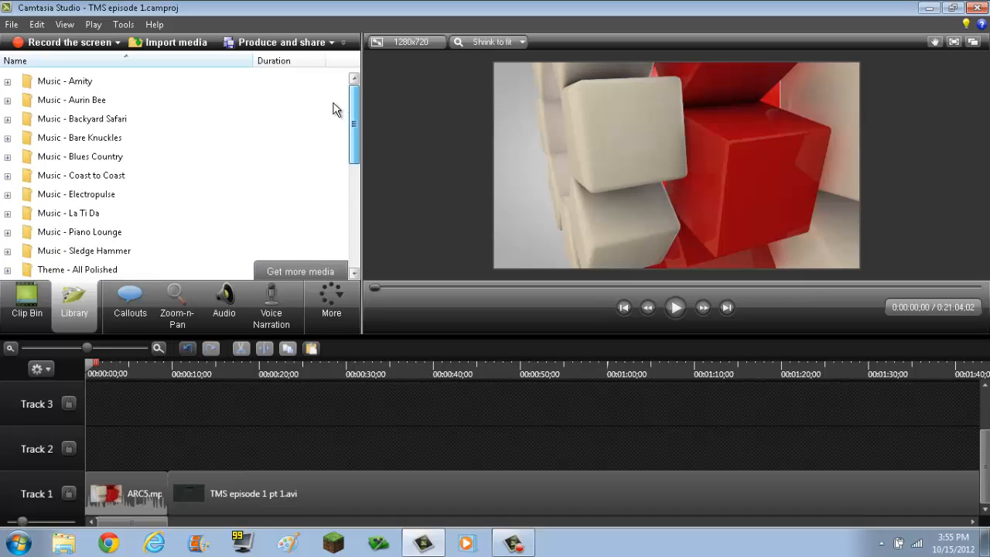
scroll(335, 131, "down", 4)
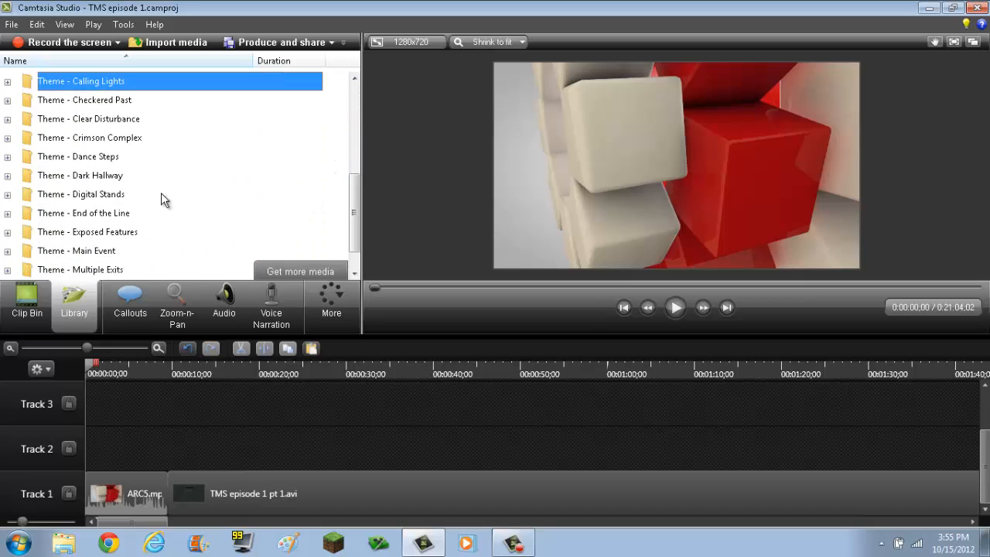
Place the Animated Title from Theme - End of the Line at the start of Track 2 and play it.
left_click(91, 214)
double_click(91, 214)
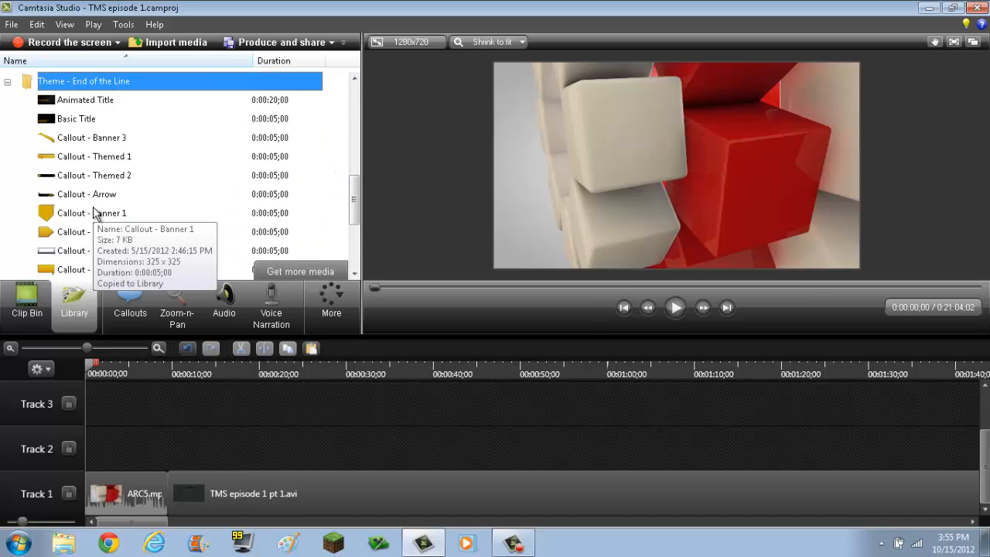
left_click(77, 100)
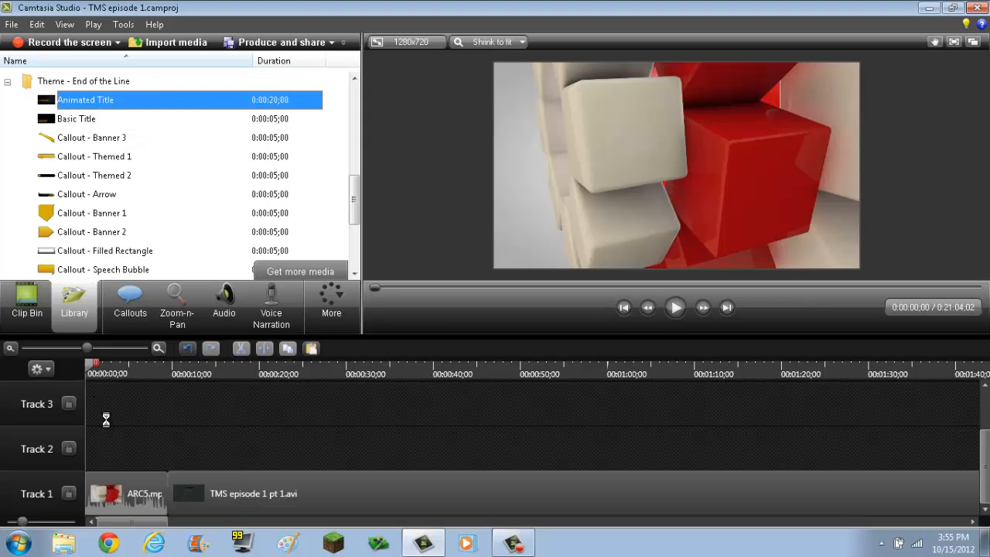
left_click_drag(106, 419, 62, 463)
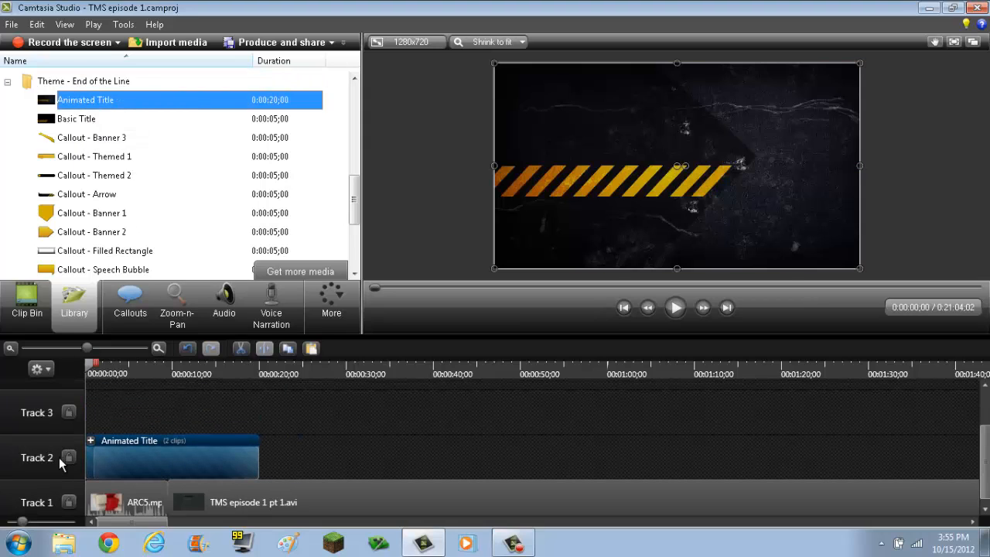
left_click(683, 306)
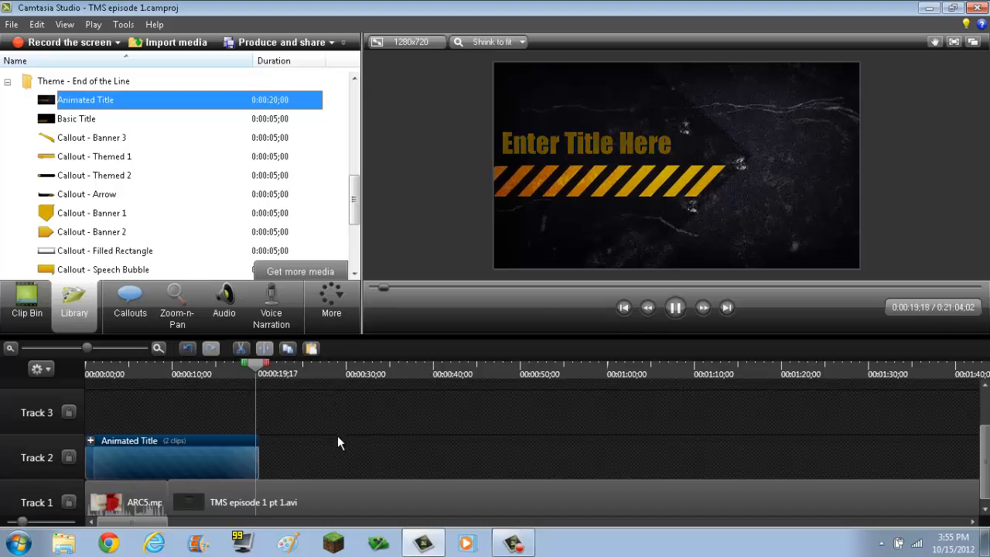
Trim the Animated Title on Track 2 to the length of the ARC5 clip and preview it from the start.
left_click_drag(242, 465, 157, 480)
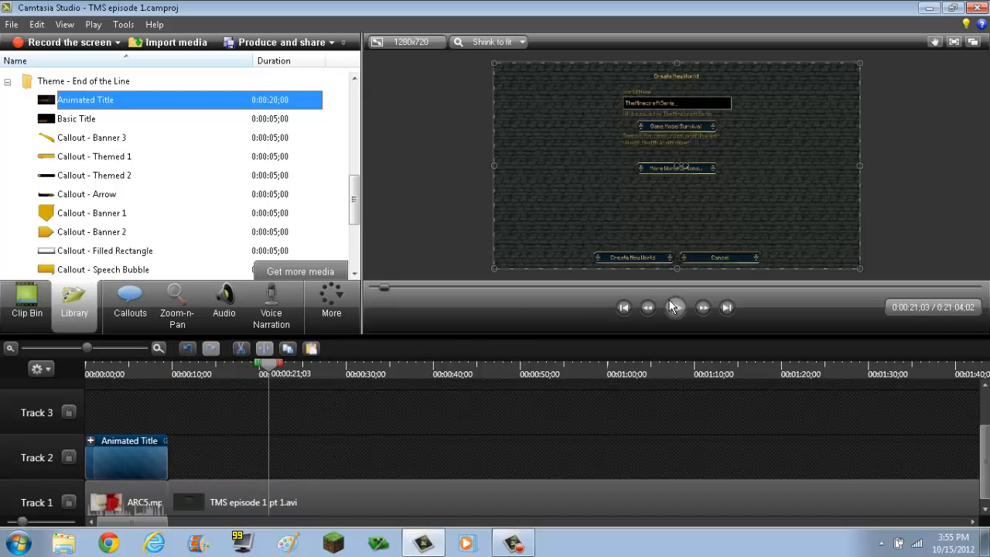
left_click_drag(273, 370, 142, 371)
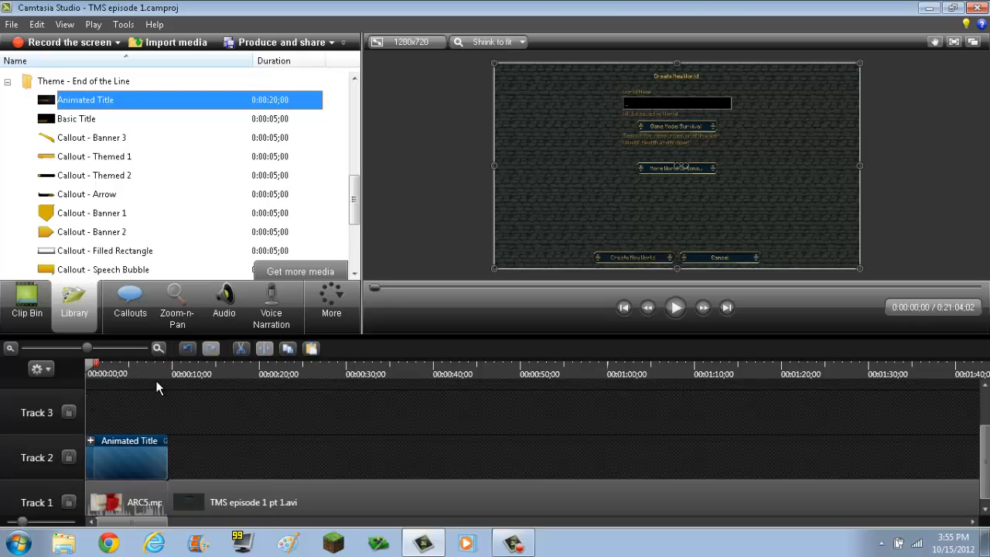
left_click(670, 314)
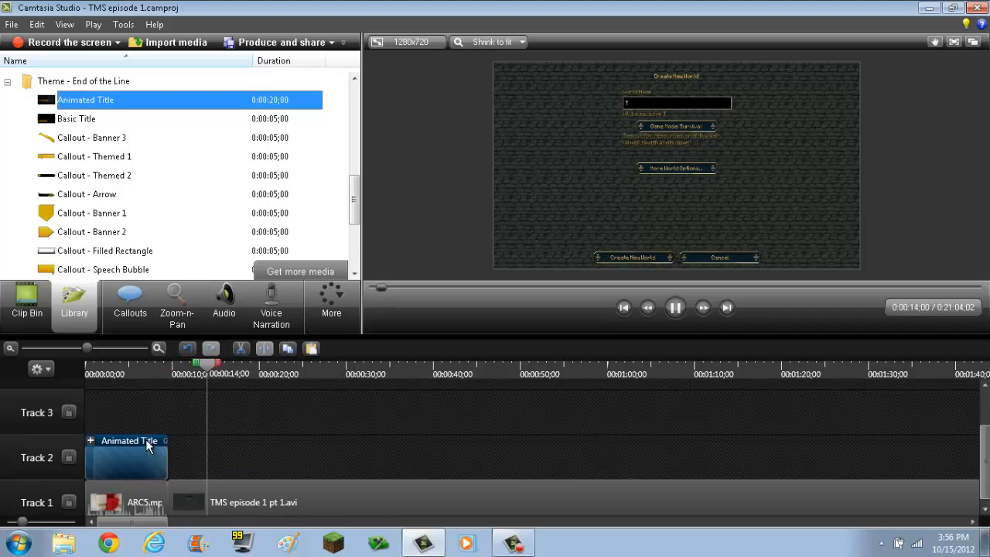
left_click_drag(223, 374, 65, 387)
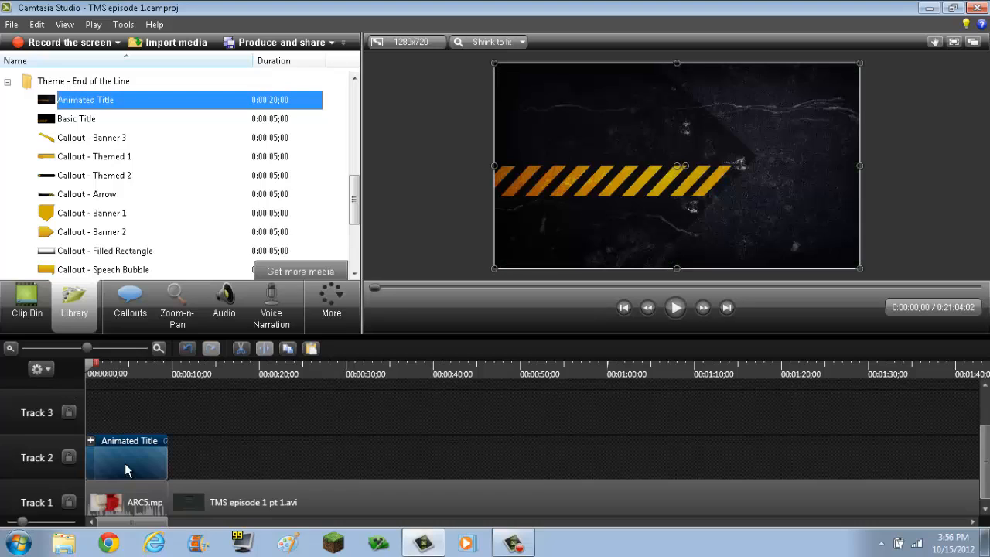
Delete the Animated Title from Track 2 and collapse the Theme - End of the Line folder.
right_click(135, 441)
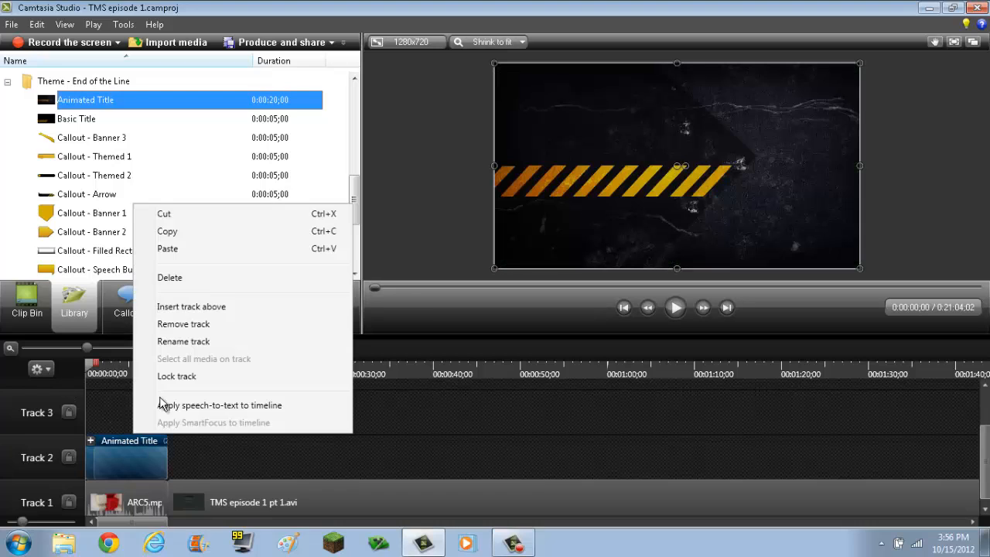
left_click(206, 278)
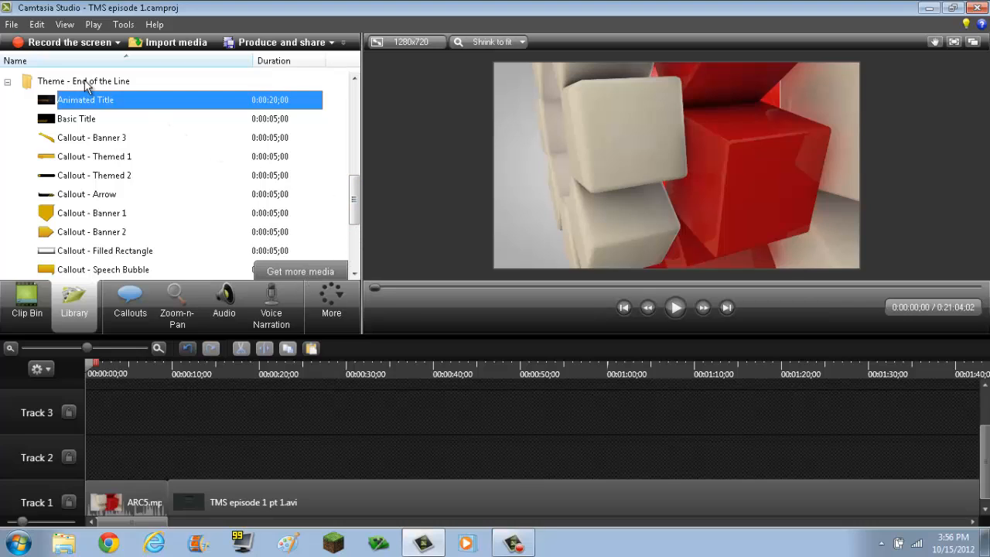
left_click(8, 81)
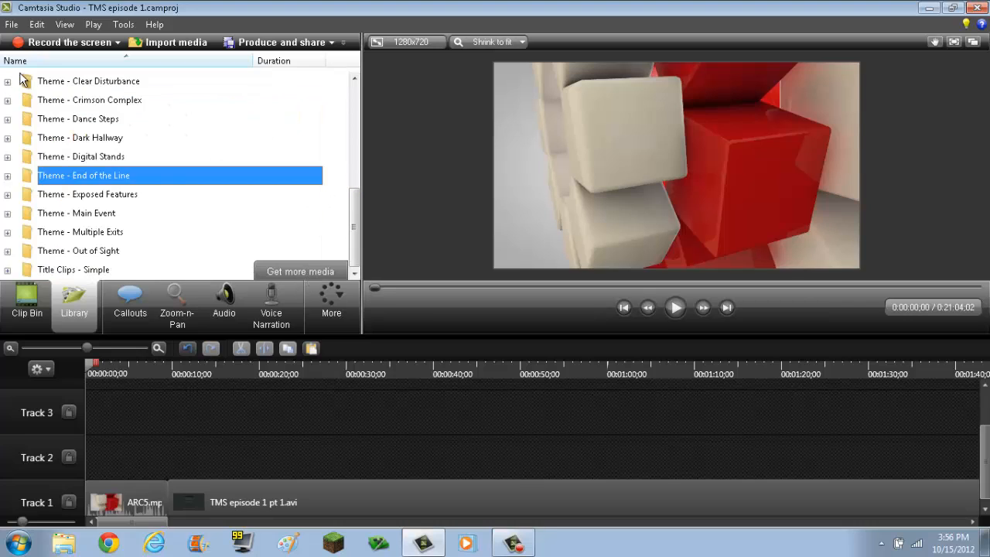
Try the Full Song from Music - Piano Lounge on Track 2 and delete it again.
left_click_drag(358, 249, 354, 212)
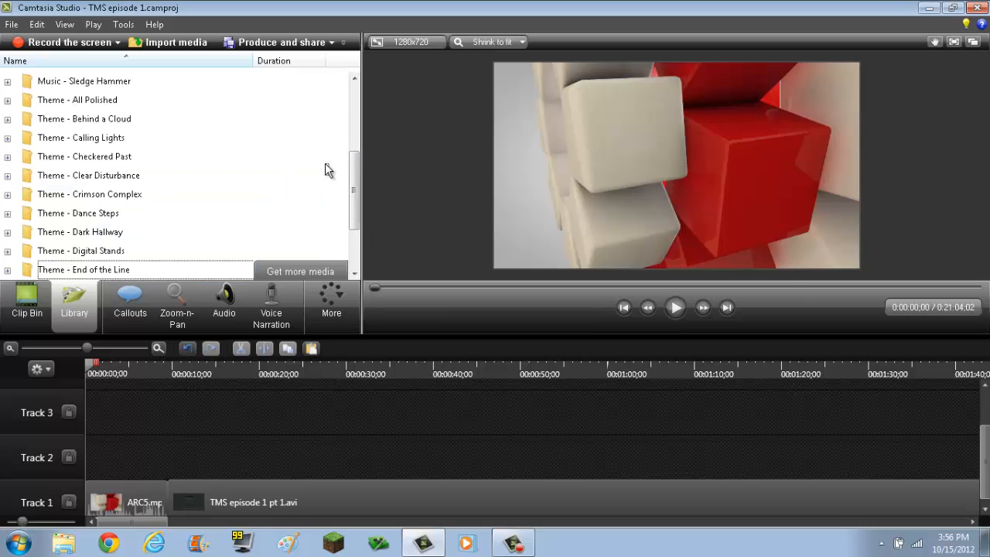
left_click_drag(358, 166, 354, 85)
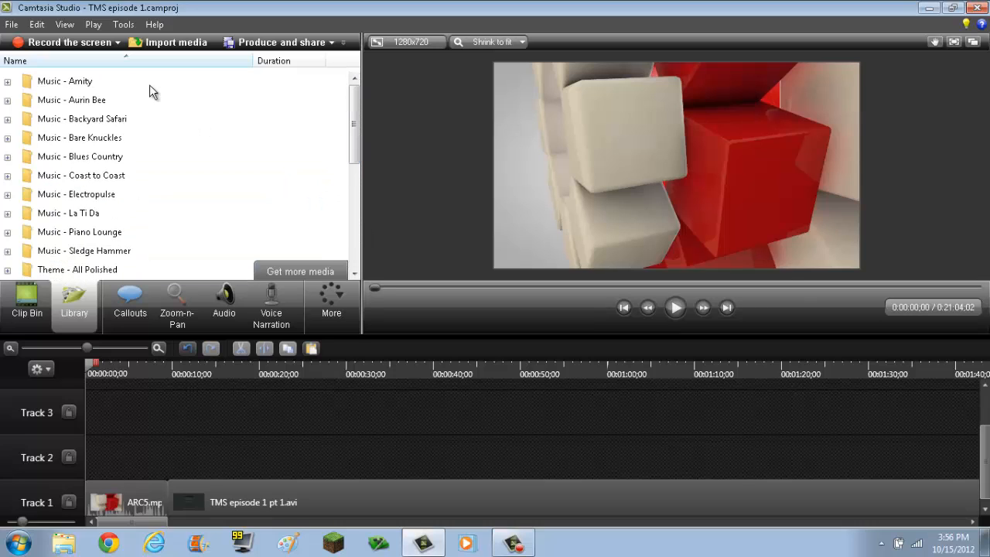
left_click(93, 234)
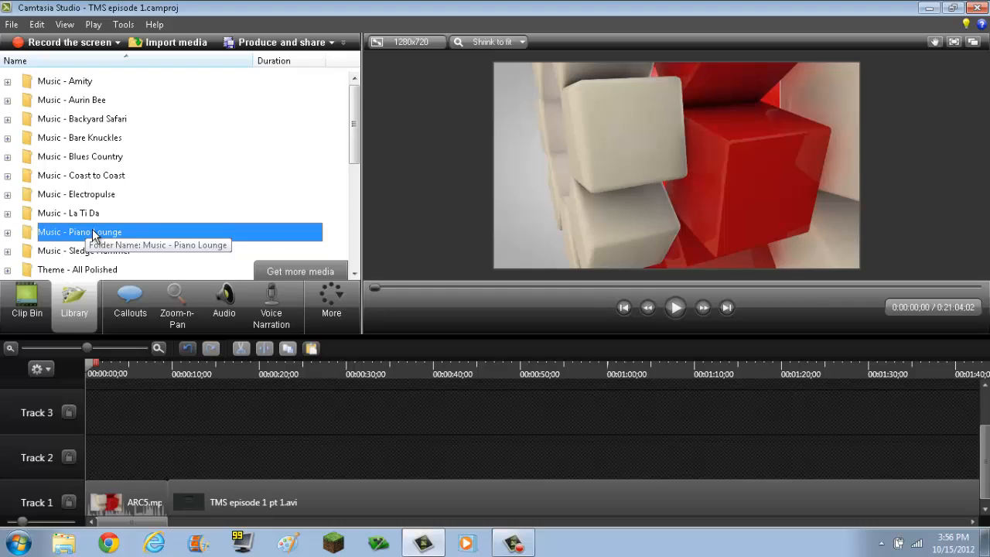
double_click(93, 234)
left_click_drag(97, 197, 103, 226)
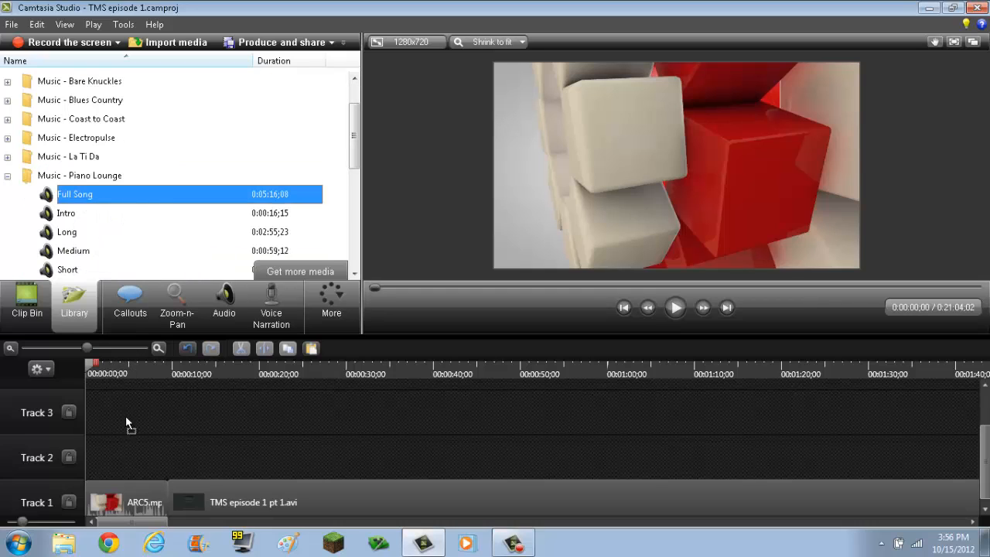
left_click_drag(113, 437, 150, 429)
right_click(189, 450)
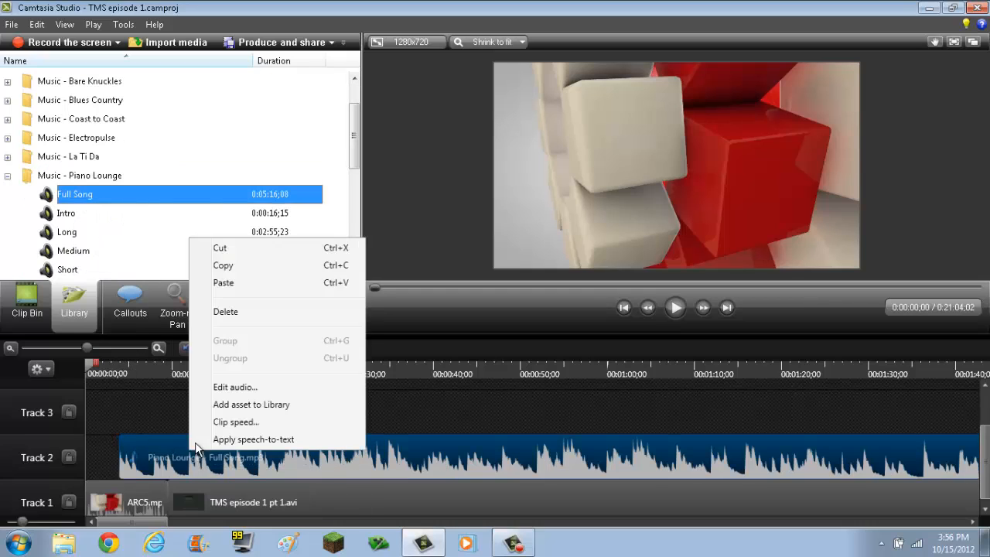
left_click(255, 312)
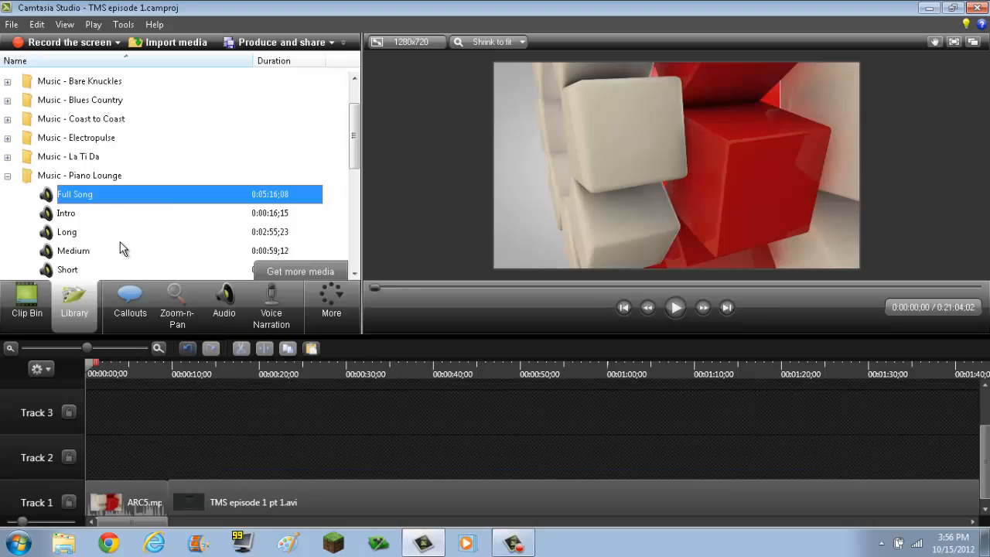
Place the Piano Lounge Intro at the start of Track 2 and trim it to end with the ARC5 clip.
left_click(66, 215)
left_click_drag(120, 457, 103, 450)
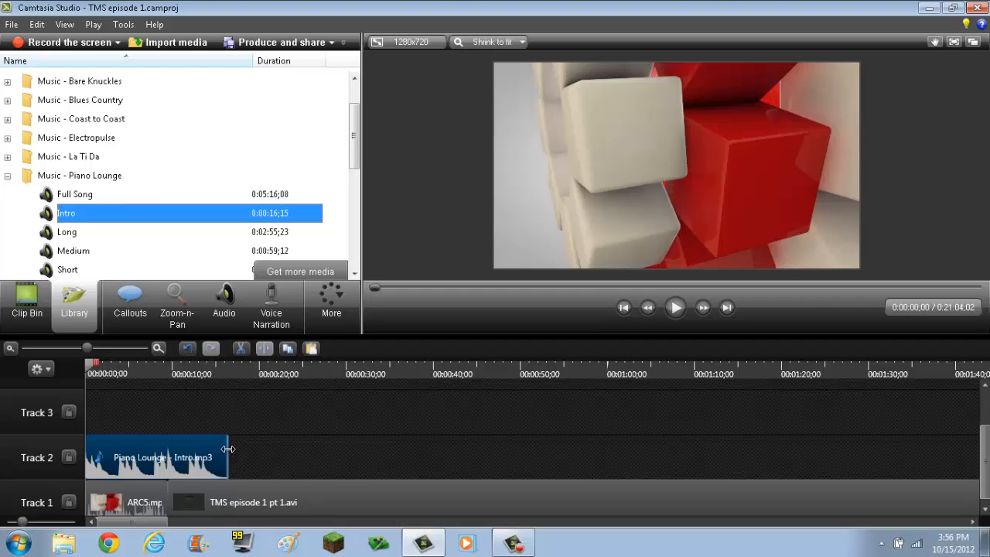
left_click_drag(229, 449, 167, 450)
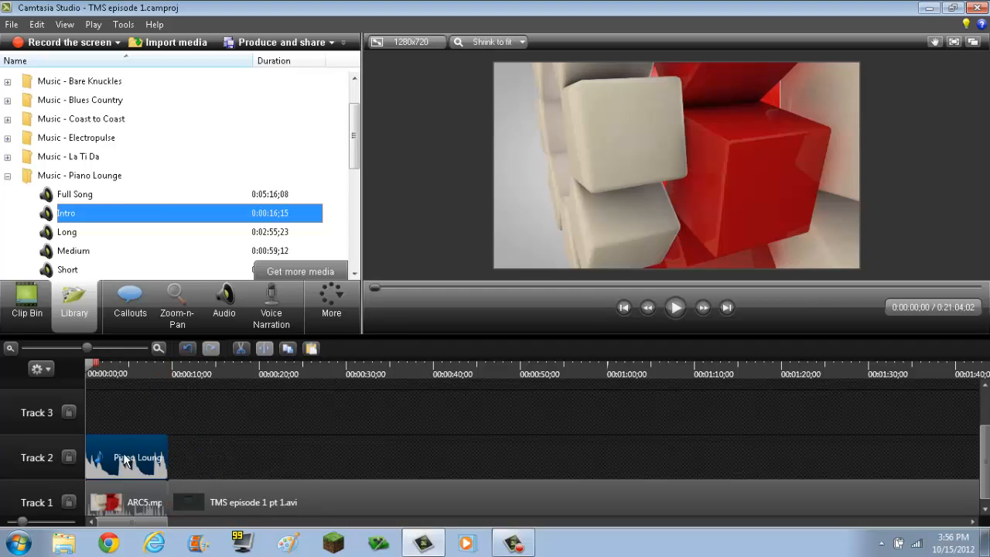
Lower the ARC5 clip's audio level on Track 1 all the way to silence.
left_click(129, 500)
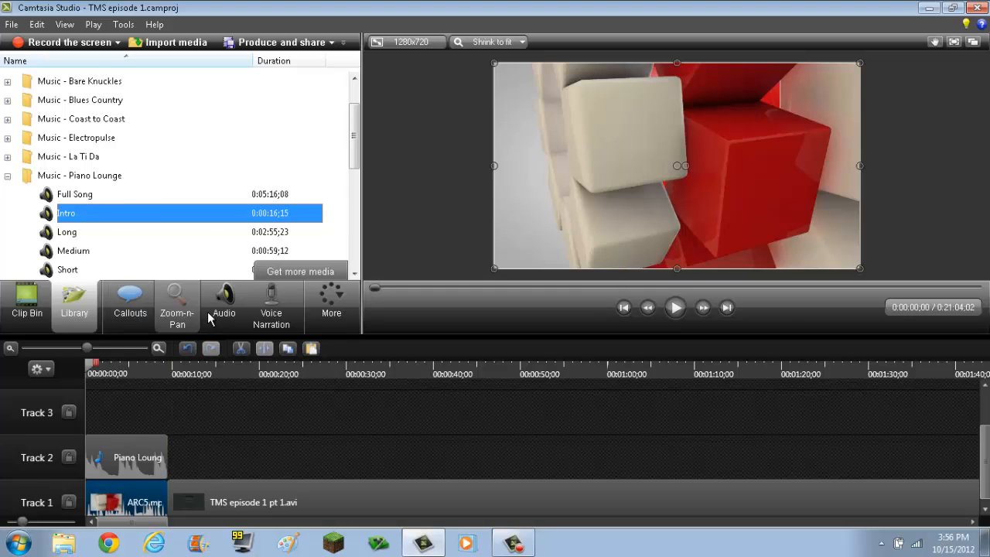
left_click(224, 306)
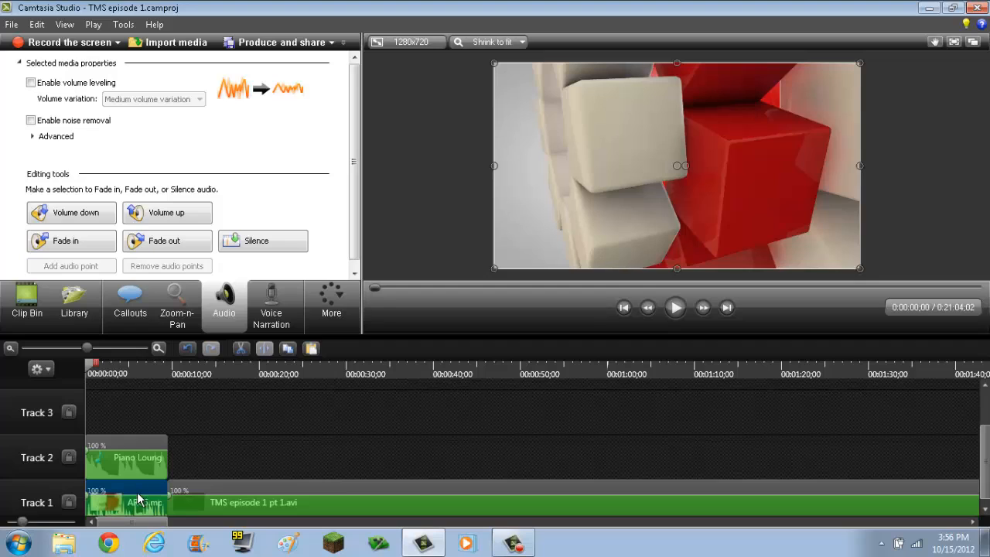
left_click_drag(139, 495, 131, 531)
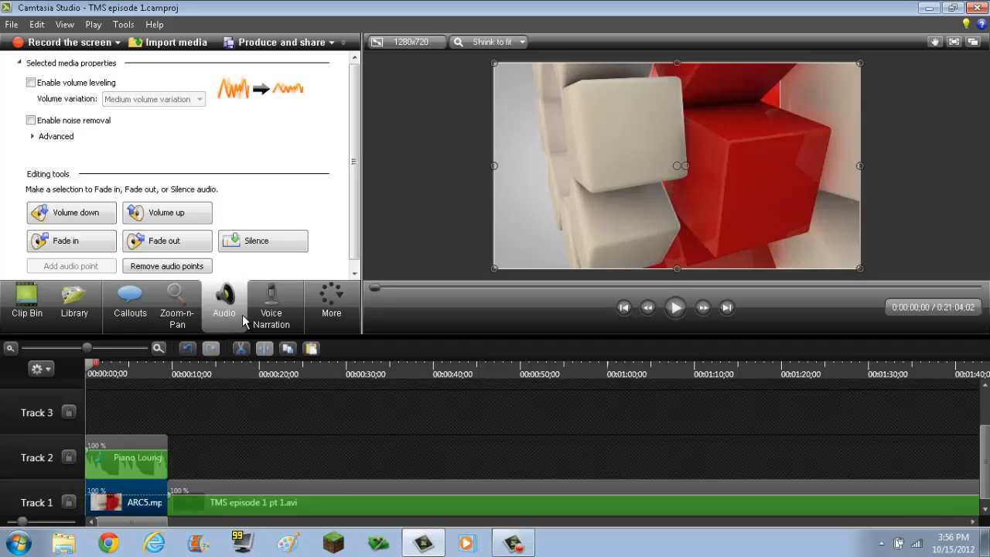
Collapse the Music - Piano Lounge folder in the library and open the Theme - Out of Sight folder.
left_click(74, 304)
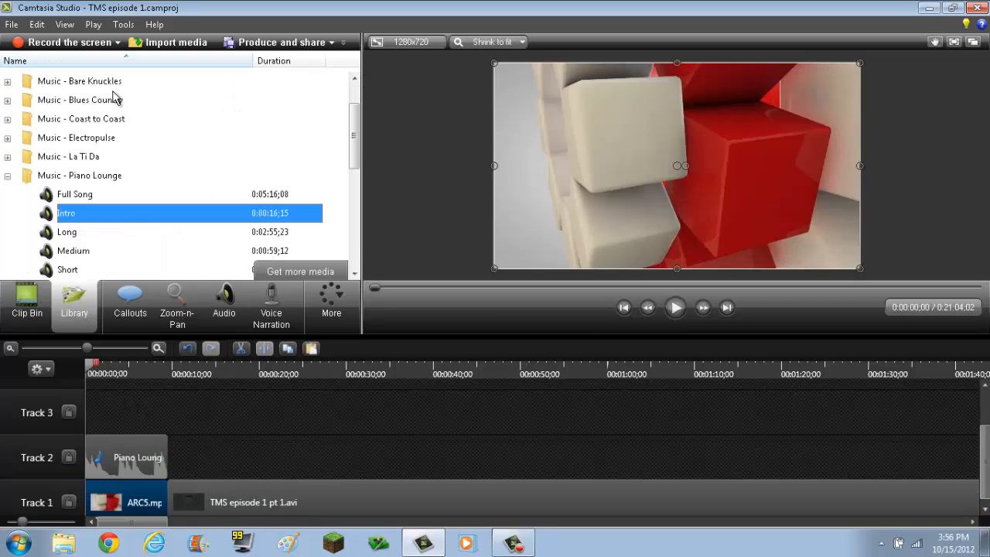
left_click(6, 175)
scroll(142, 194, "down", 4)
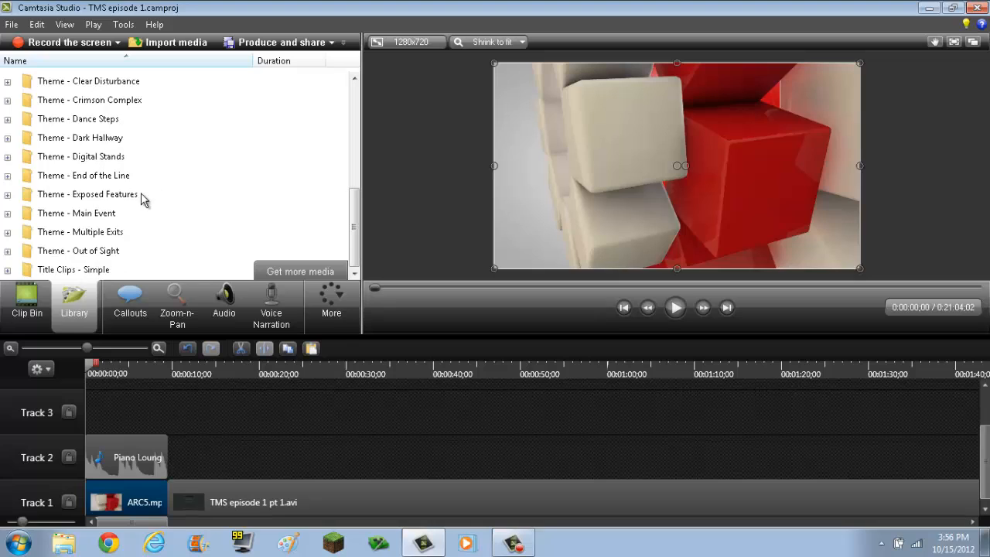
left_click(85, 251)
double_click(85, 251)
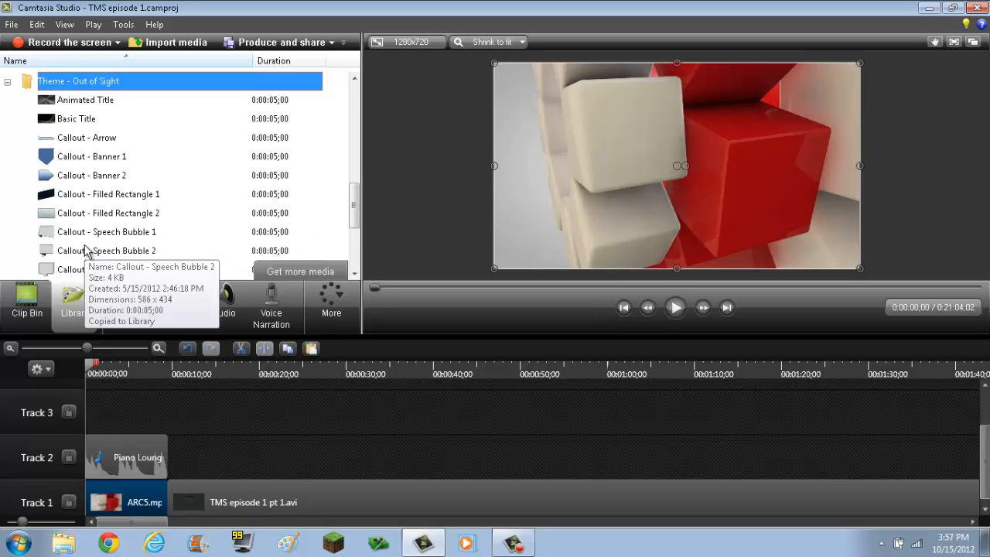
left_click(7, 81)
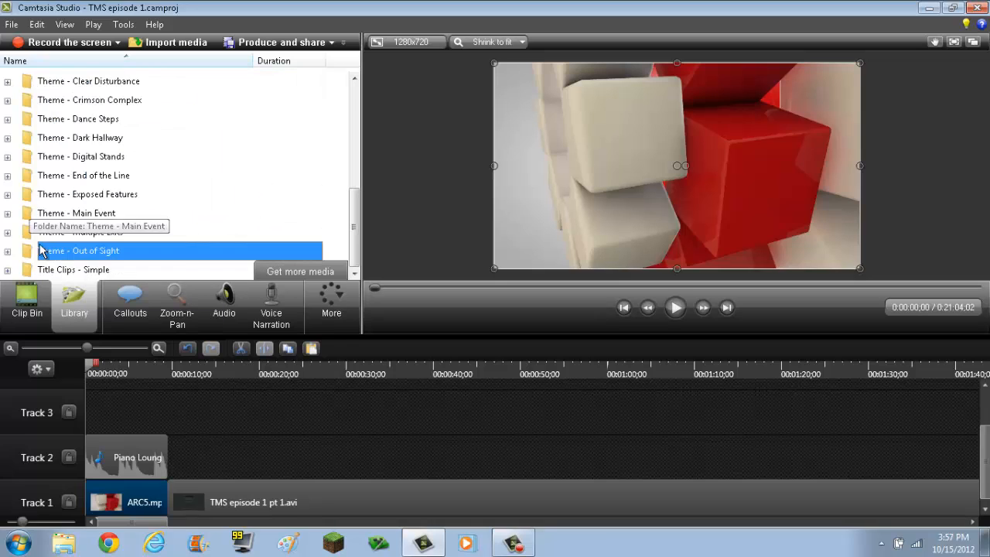
double_click(70, 251)
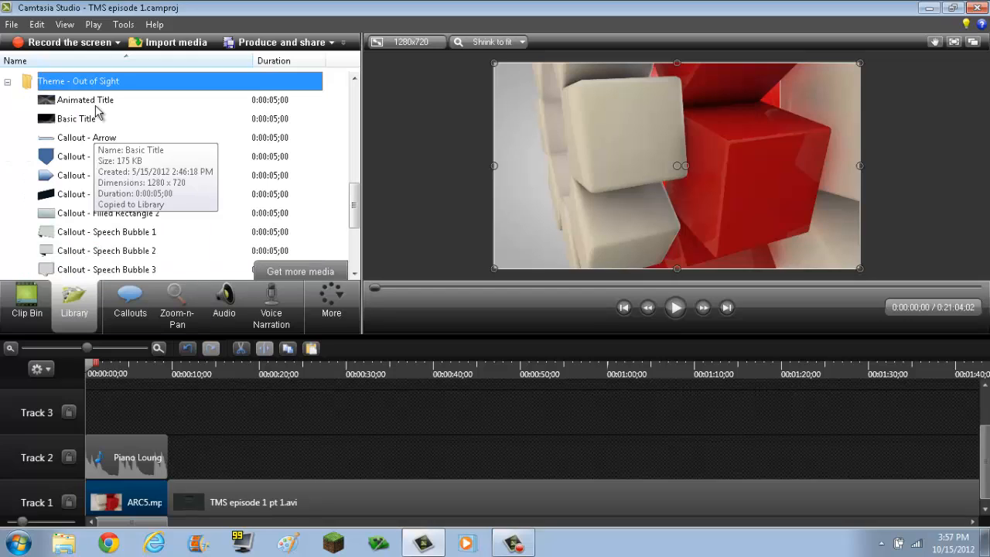
Place the Out of Sight Animated Title at the start of Track 3, extend it to the Piano Lounge clip's end, and preview it.
left_click_drag(89, 100, 101, 133)
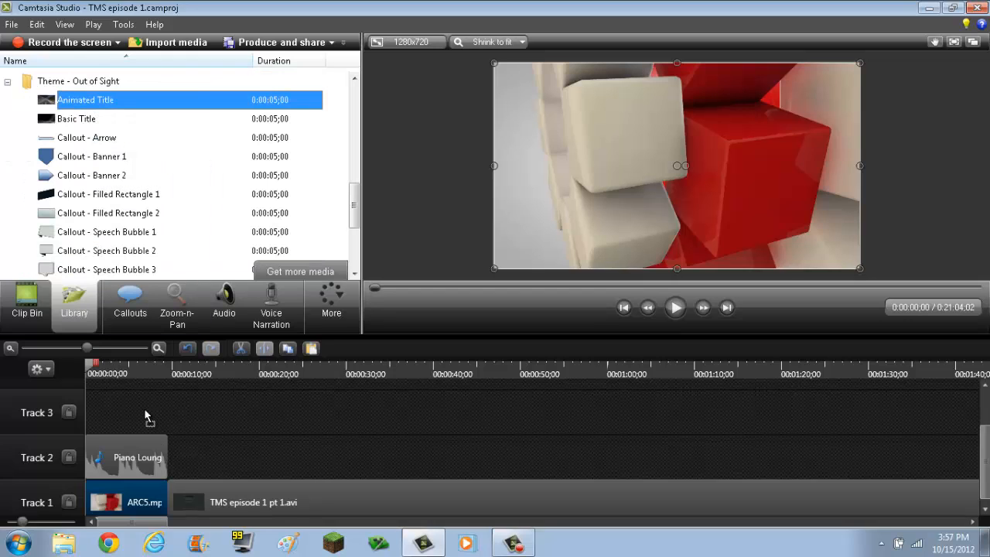
left_click_drag(145, 416, 137, 410)
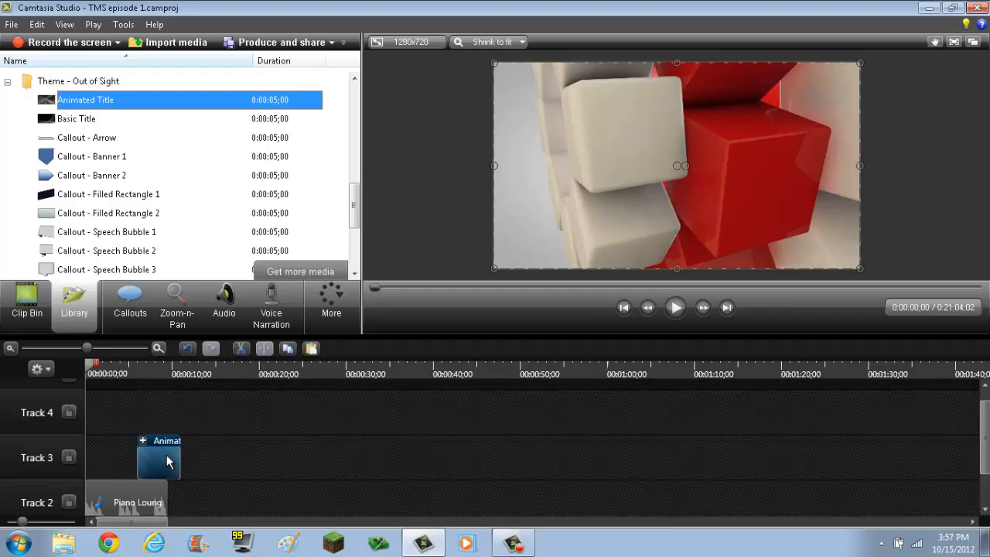
mouse_move(166, 462)
left_mouse_down()
mouse_move(96, 457)
mouse_move(167, 457)
left_mouse_up()
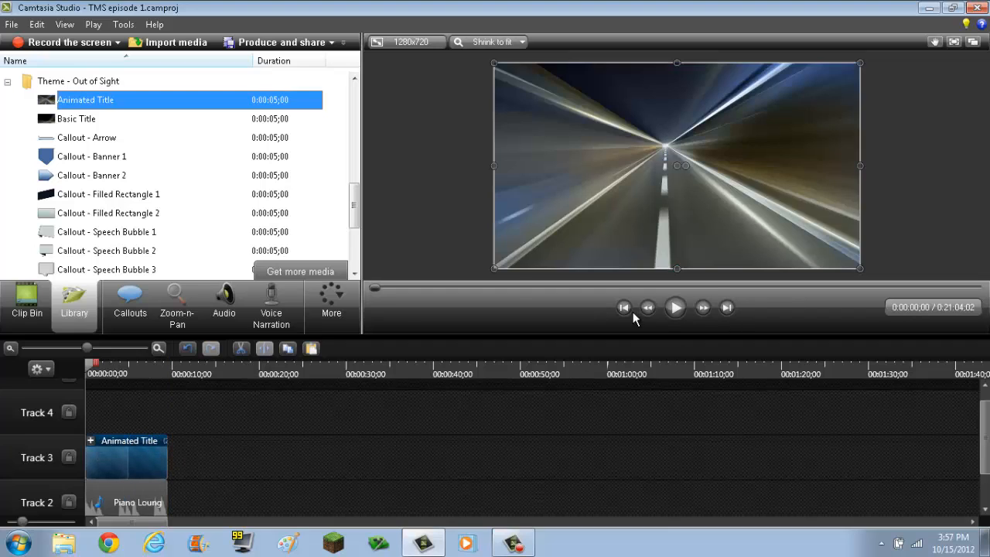
left_click(670, 312)
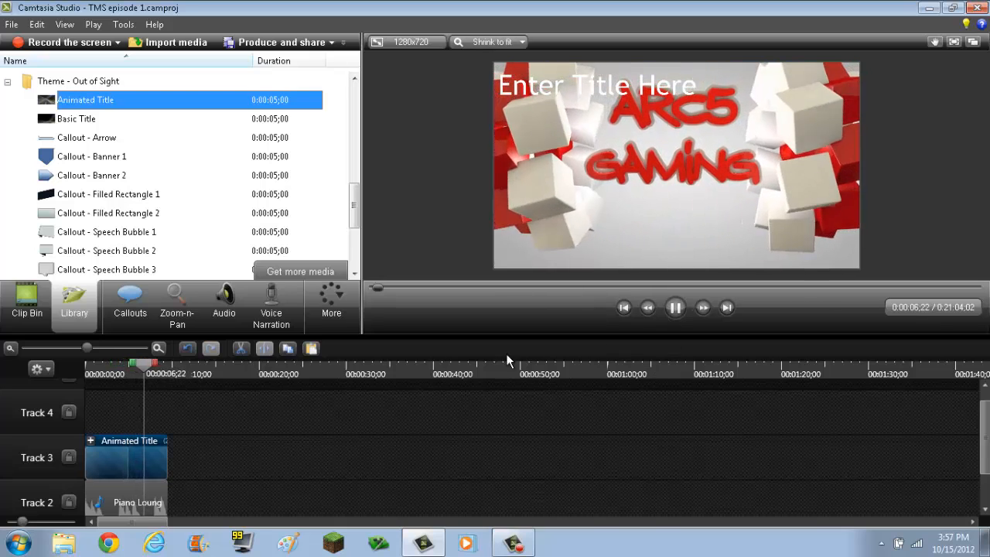
left_click_drag(158, 372, 89, 389)
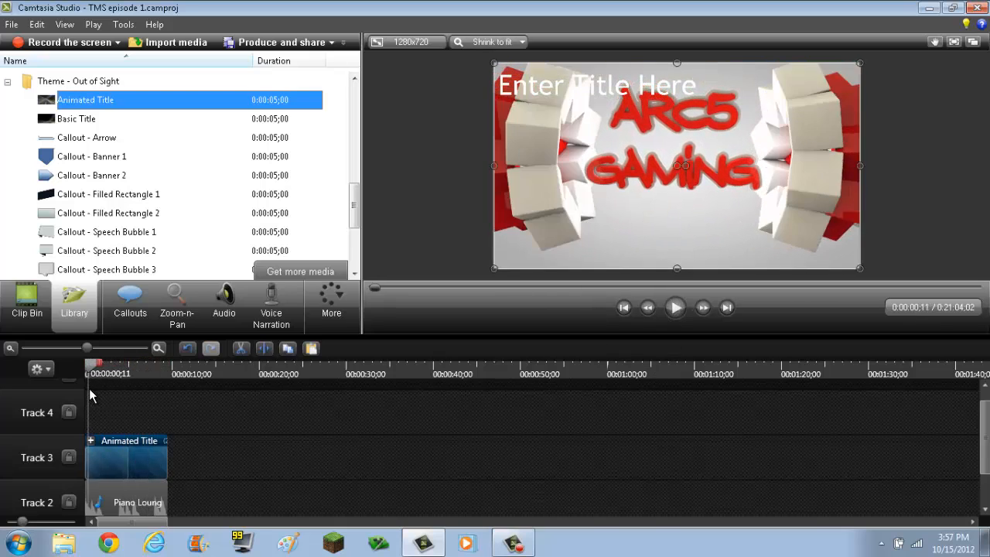
Shorten the Out of Sight title to about 4 seconds and delete it from Track 3, collapsing its library folder.
left_click_drag(165, 455, 114, 448)
right_click(112, 447)
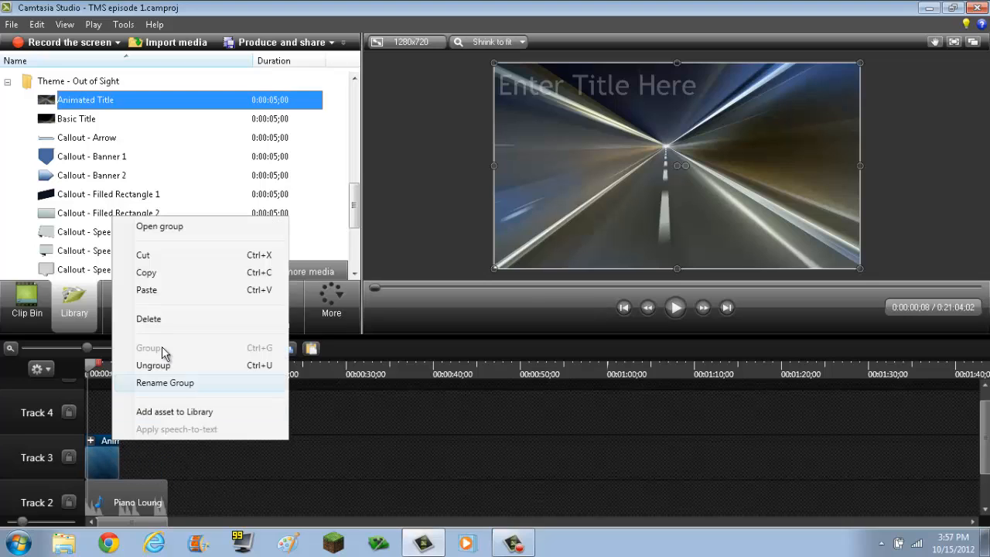
left_click(169, 318)
left_click(7, 82)
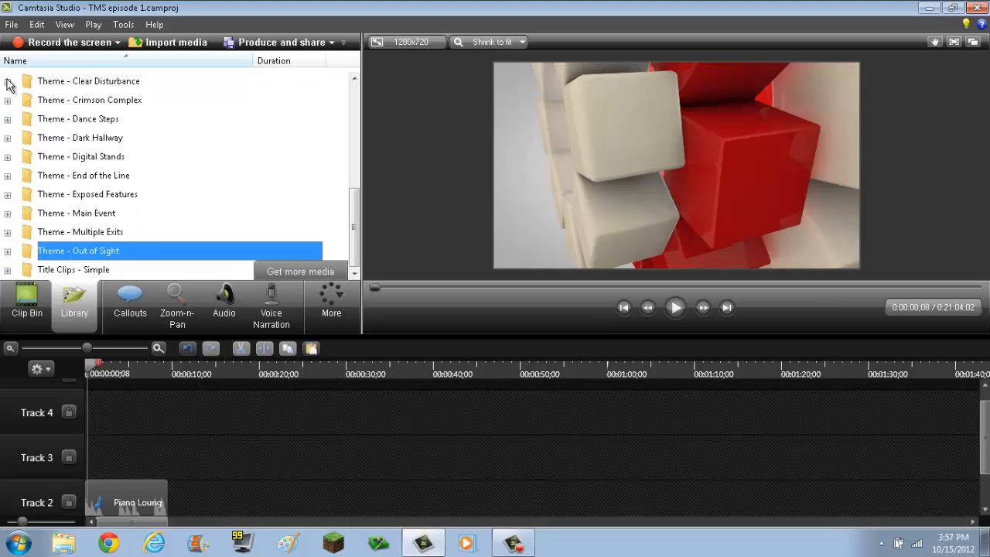
Place the Animated Title from Theme - End of the Line on Track 3, trim it to the Piano Lounge clip's end, and play it.
left_click(87, 178)
double_click(87, 178)
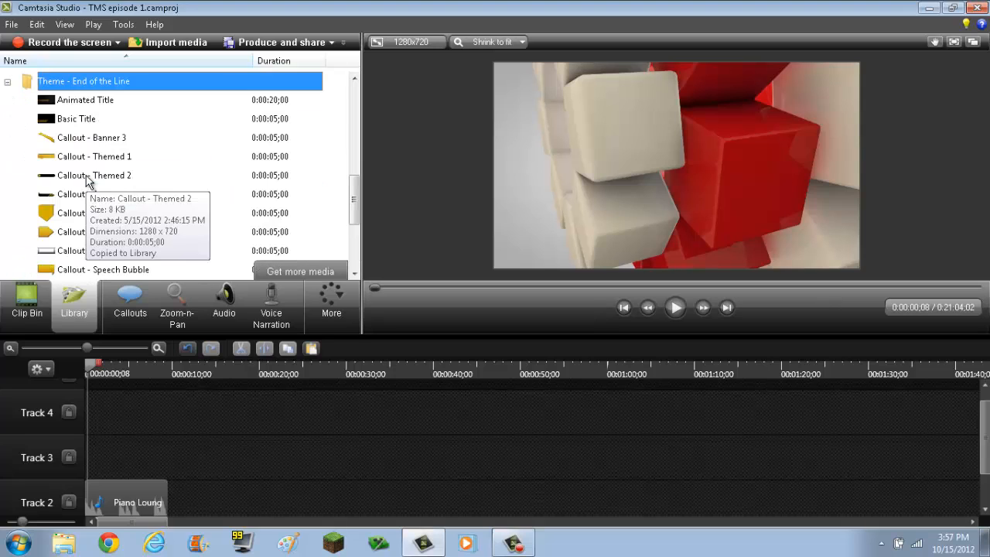
left_click_drag(85, 100, 144, 325)
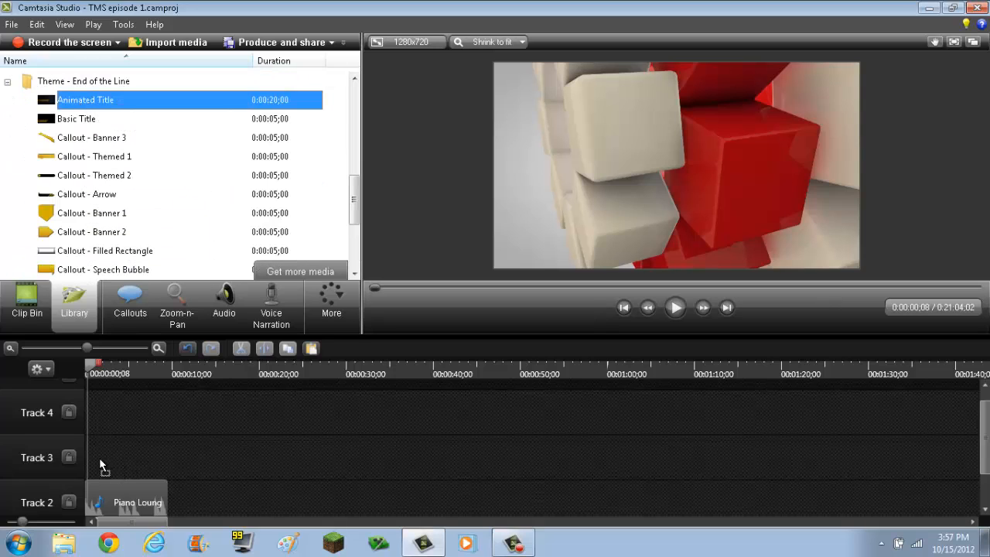
left_click_drag(98, 458, 150, 457)
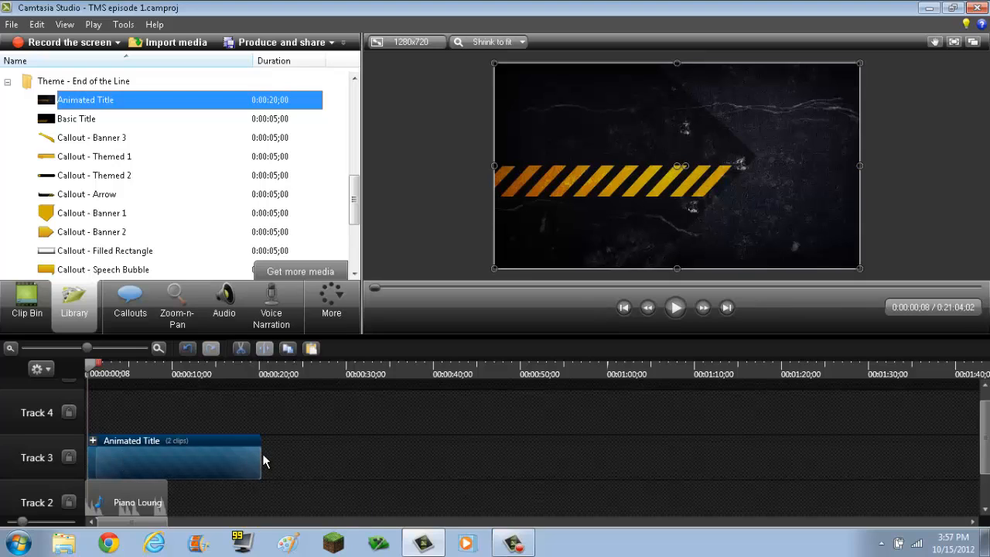
left_click_drag(260, 457, 171, 470)
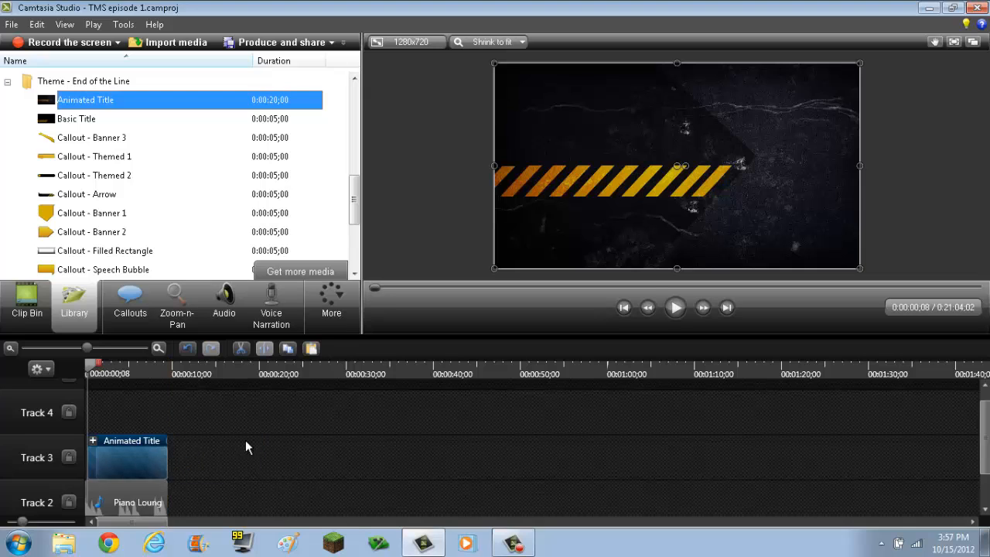
left_click(675, 309)
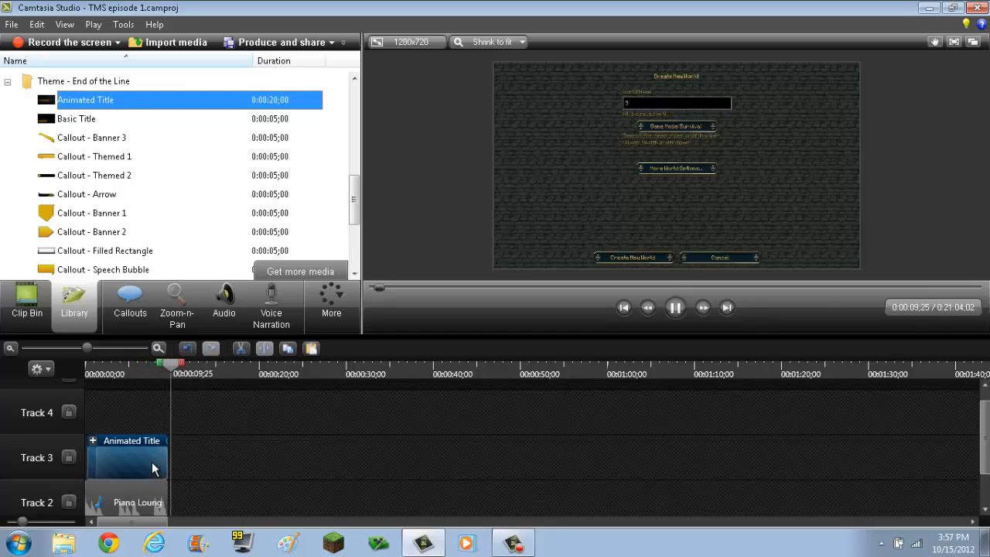
Delete the Animated Title from Track 3 and the Piano Lounge clip from Track 2, and return the playhead to the start.
right_click(154, 444)
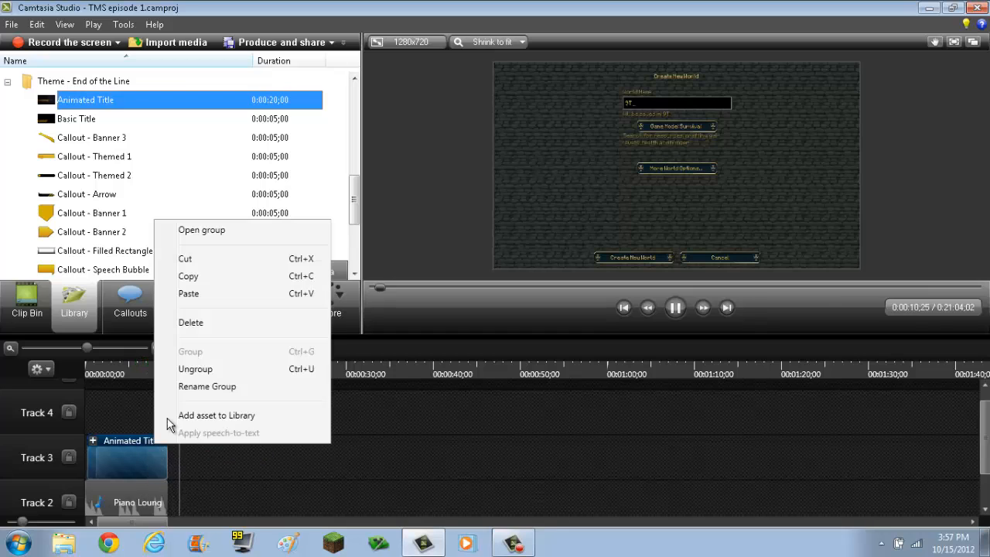
left_click(198, 331)
left_click(160, 487)
right_click(153, 495)
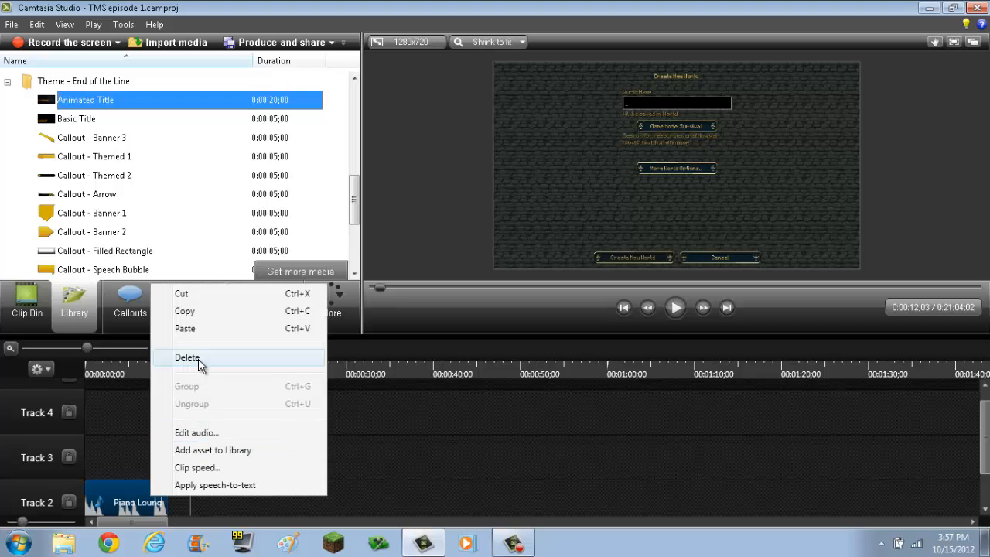
left_click(188, 357)
left_click_drag(172, 373, 88, 387)
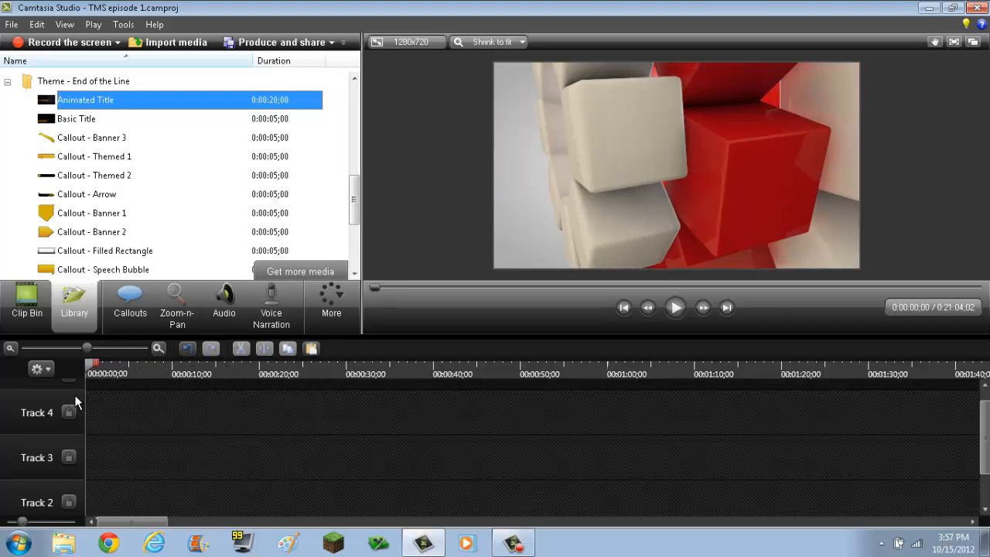
Move the ARC5 clip to the start of Track 2 and the TMS episode 1 pt 1 clip to the start of Track 1.
left_click(982, 458)
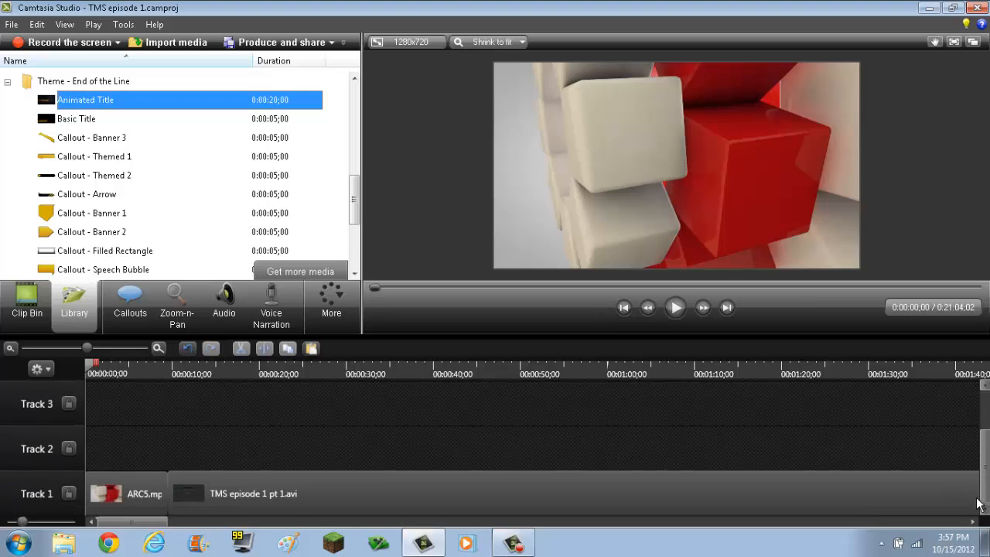
left_click_drag(153, 493, 173, 447)
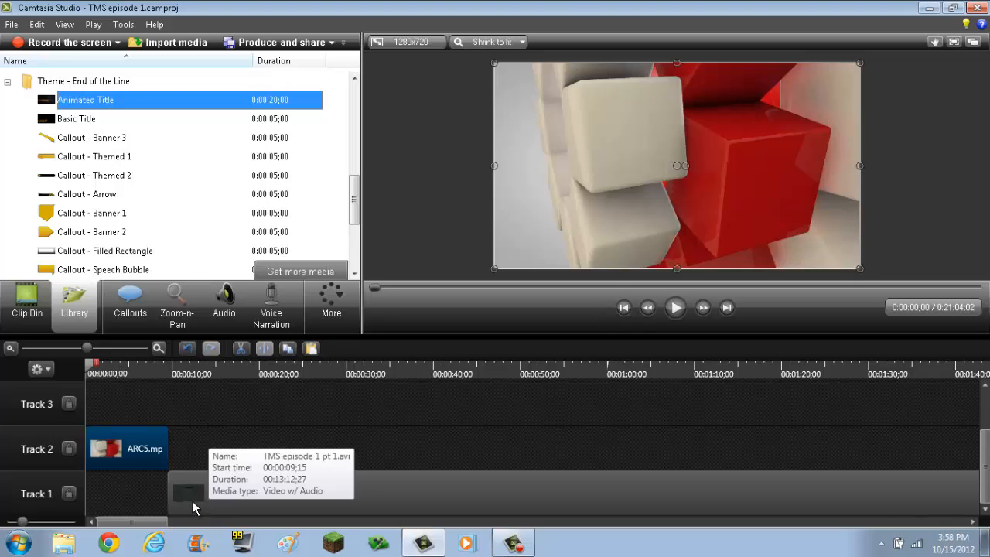
left_click_drag(192, 501, 89, 516)
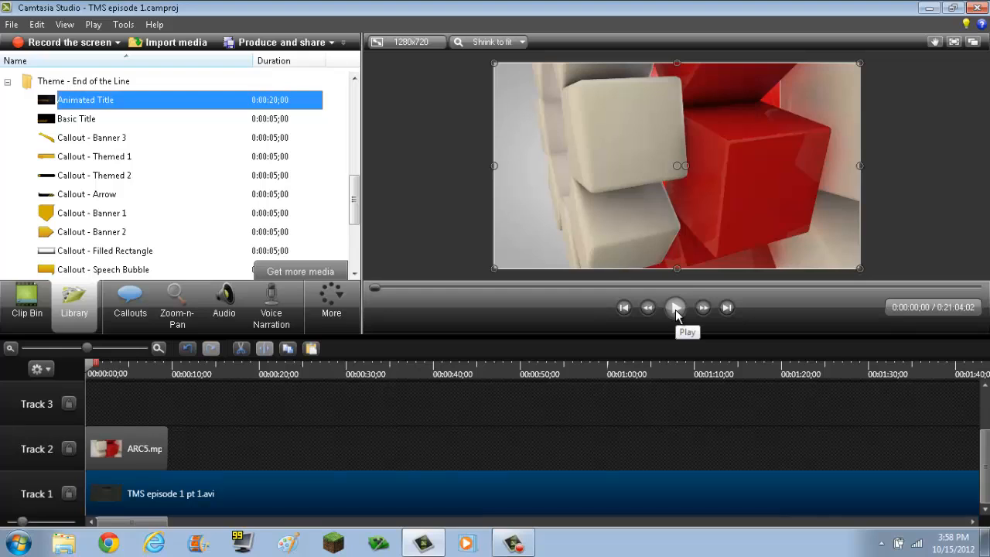
Collapse the Theme - End of the Line library folder and play the stacked ARC5 and TMS episode clips.
left_click(7, 82)
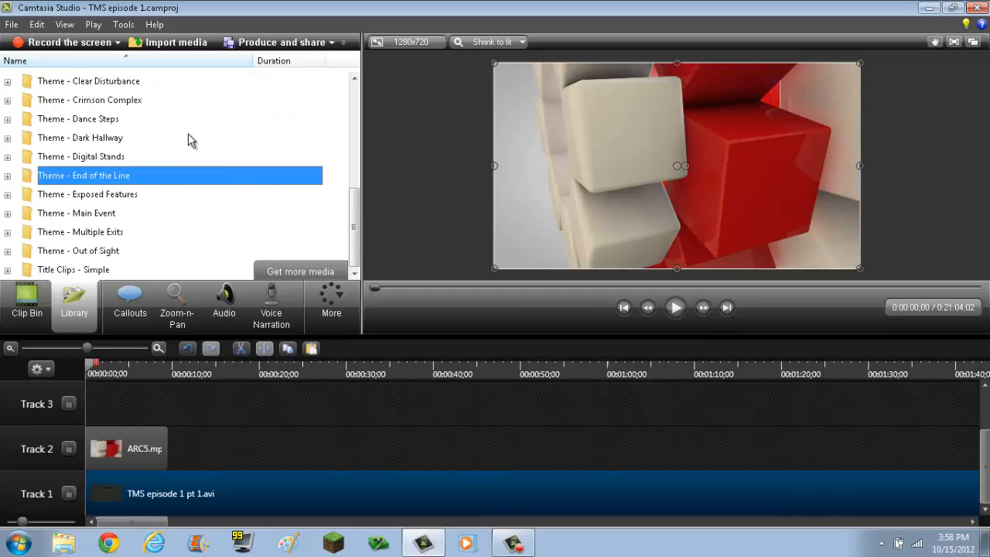
left_click_drag(357, 263, 324, 148)
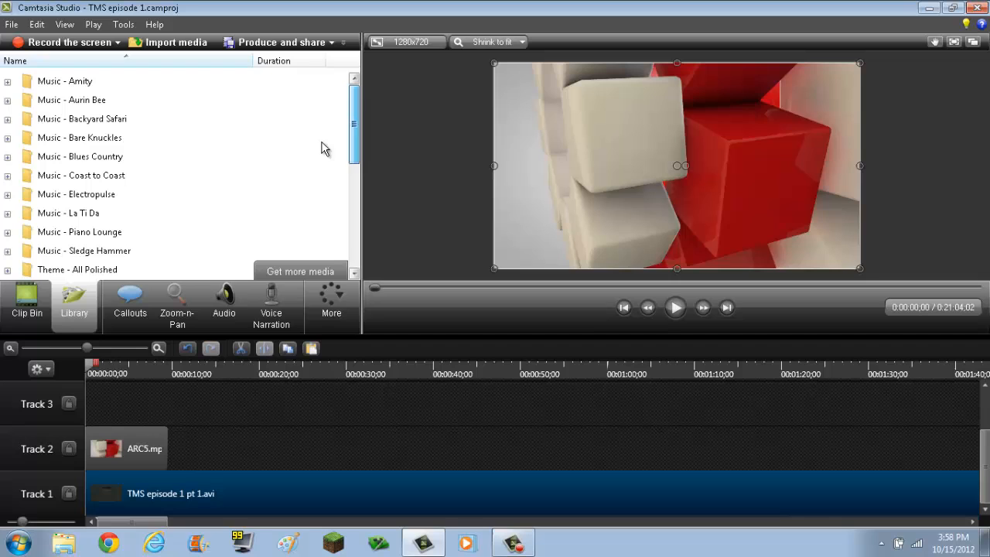
left_click(682, 308)
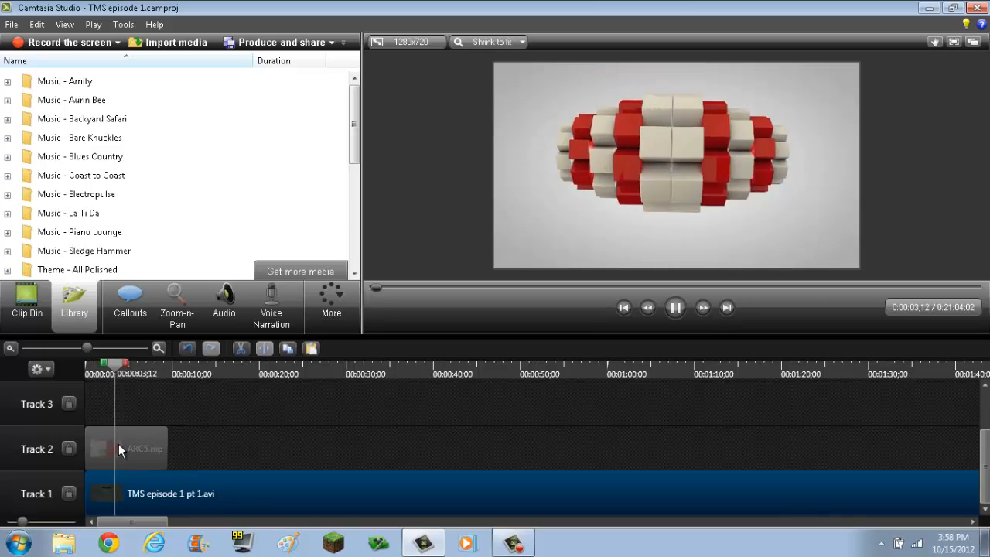
Show the clips' audio levels, select the ARC5 clip on Track 2, and resume playback.
left_click(217, 317)
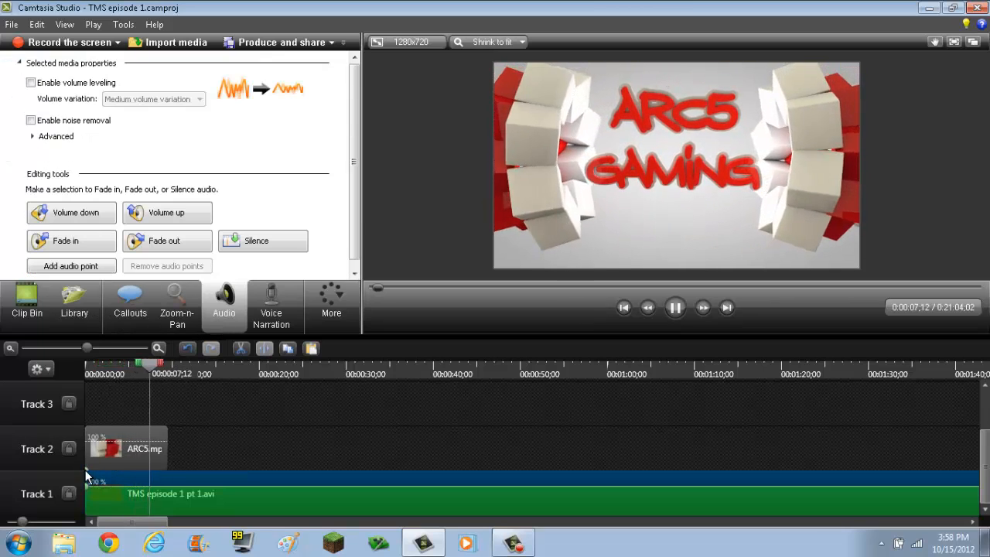
left_click(99, 439)
left_click_drag(98, 440, 109, 442)
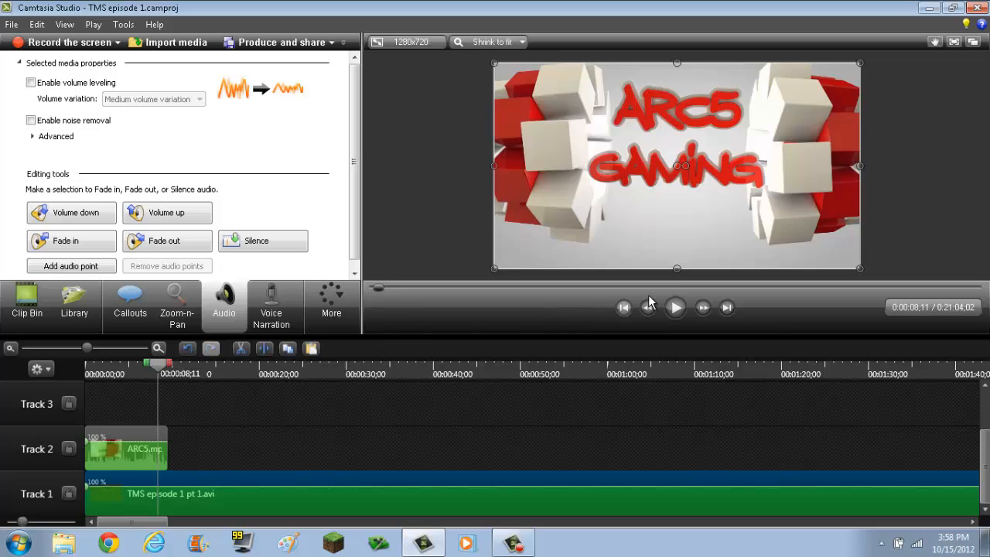
left_click(675, 308)
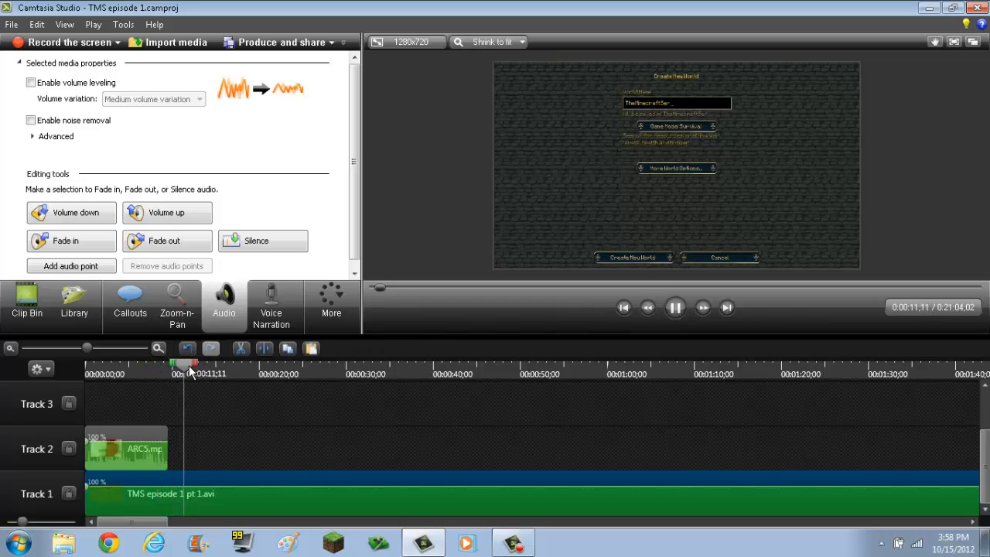
Replay the timeline from the start and pause just after the ARC5 clip ends.
left_click(168, 367)
left_click(88, 373)
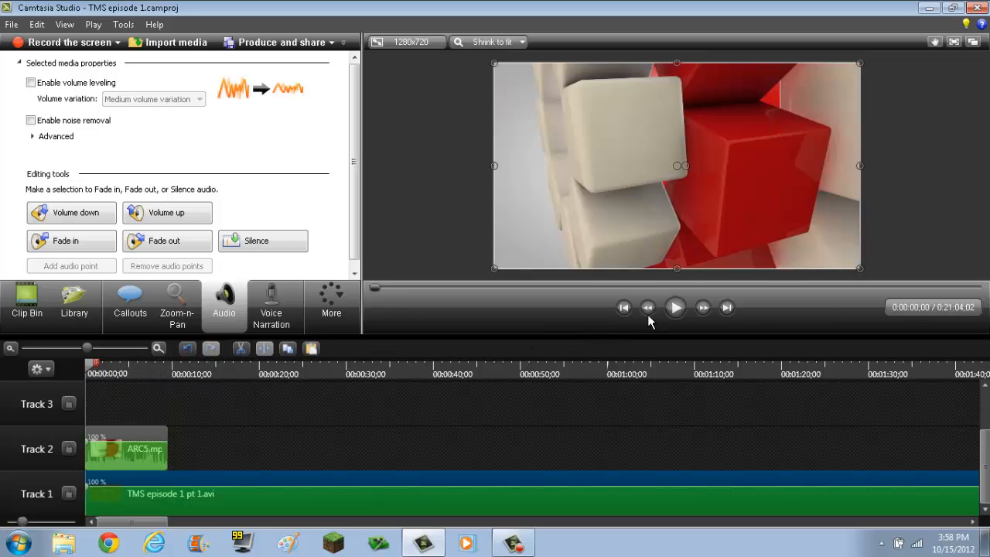
left_click(672, 309)
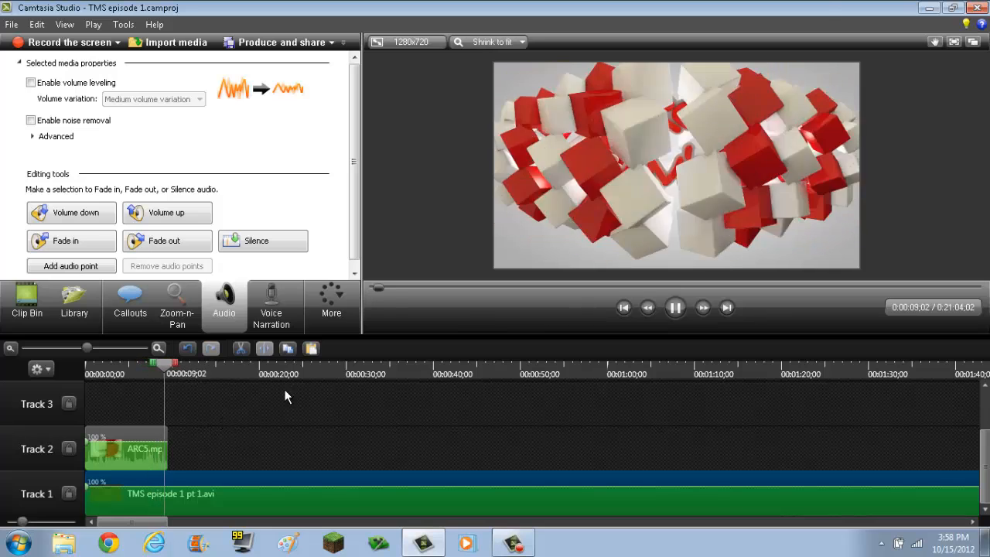
left_click(677, 306)
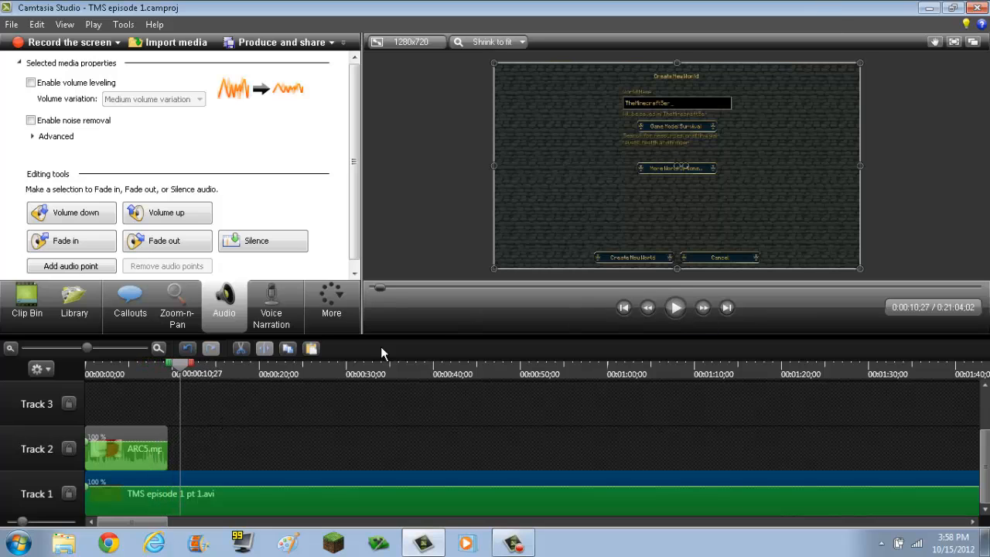
Place the TMS episode clip at the ARC5 clip's end time on Track 1 and return ARC5 to the start of that track.
left_click_drag(147, 481, 273, 495)
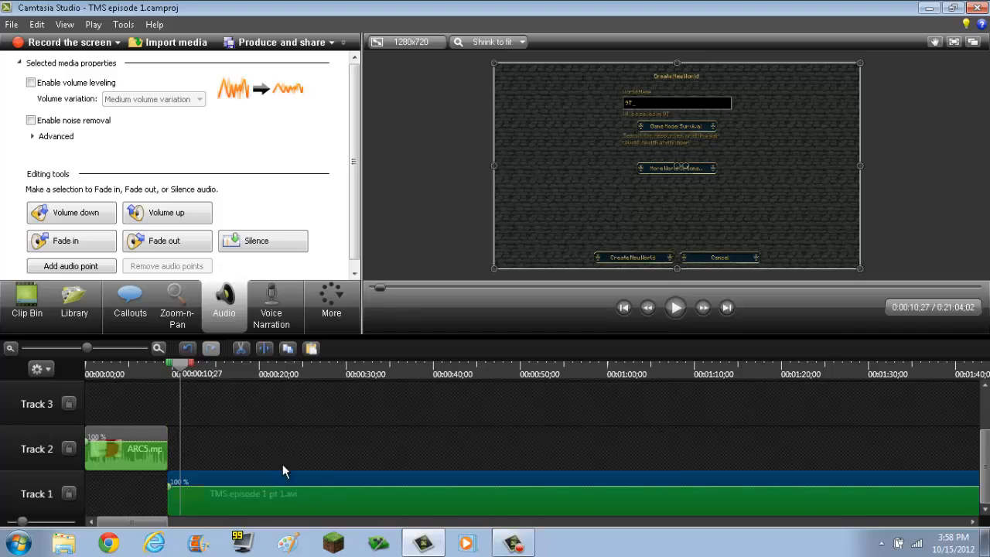
left_click_drag(151, 429, 128, 488)
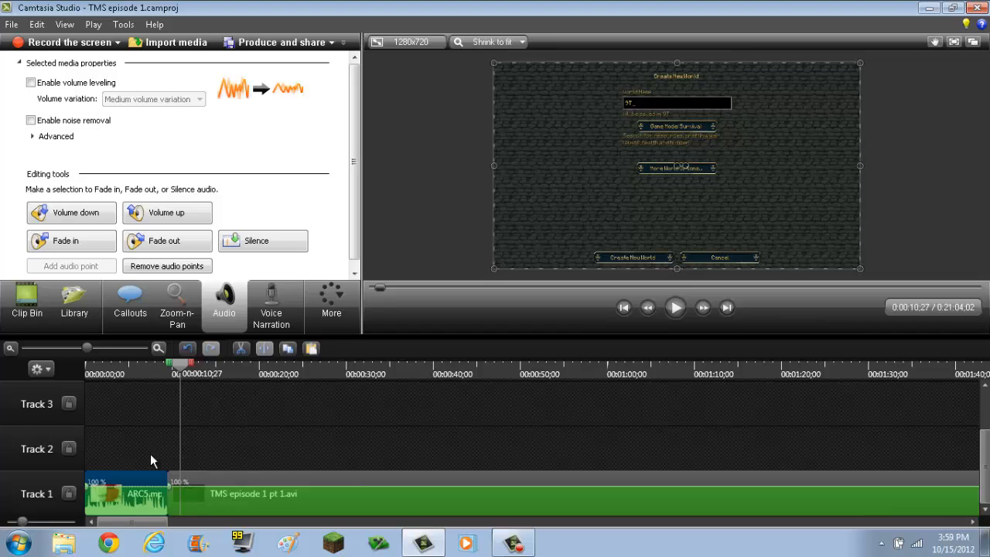
left_click(117, 443)
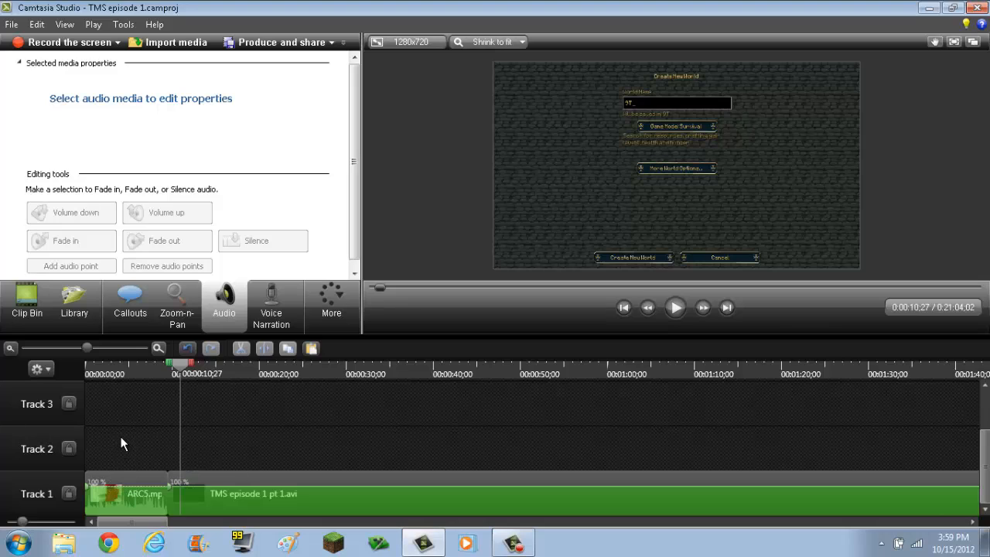
left_click_drag(120, 437, 224, 461)
mouse_move(158, 458)
left_mouse_down()
mouse_move(174, 468)
mouse_move(165, 469)
left_mouse_up()
left_click_drag(148, 456, 167, 467)
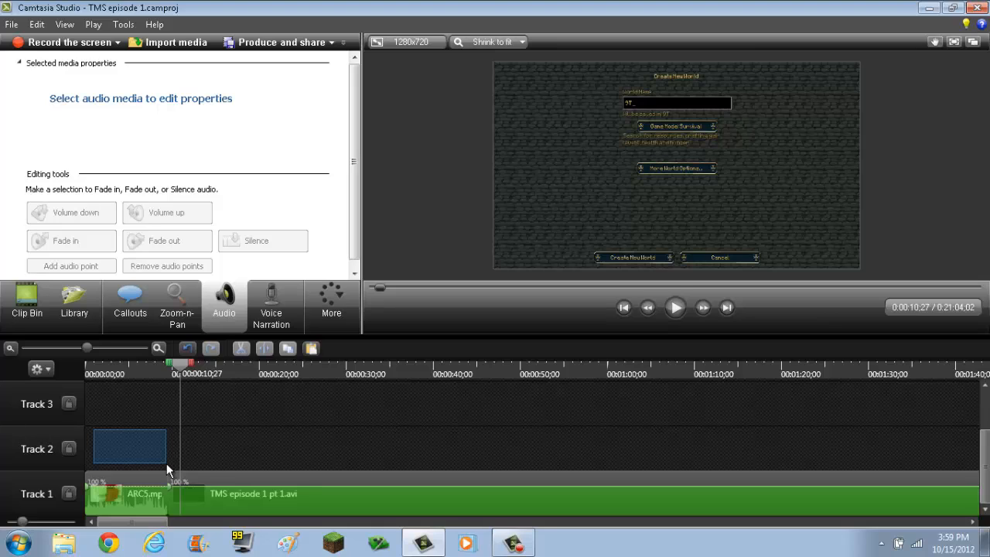
left_click_drag(166, 464, 167, 464)
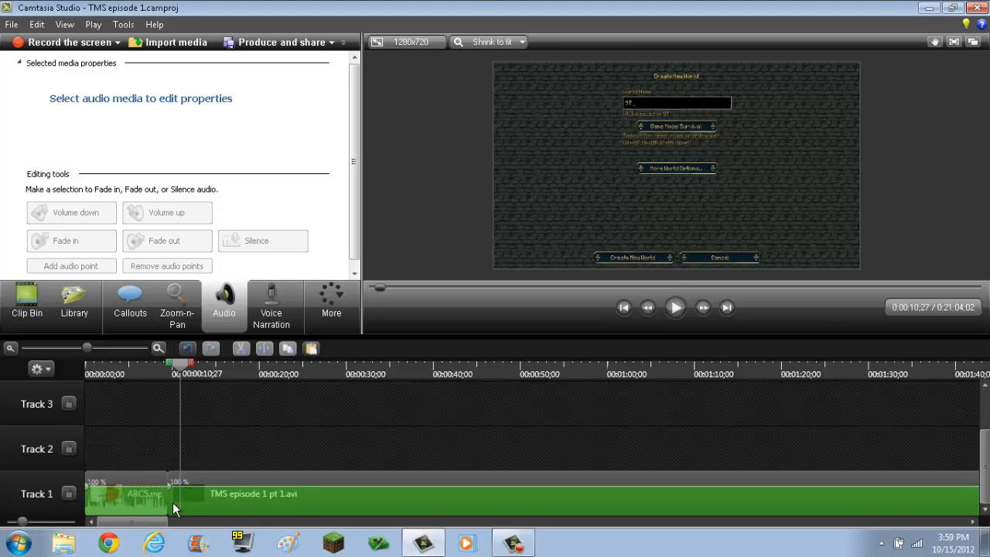
left_click(208, 478)
Stack ARC5 on Track 2 above the TMS episode clip at the timeline start, and return both to consecutive positions on Track 1.
left_click(144, 470)
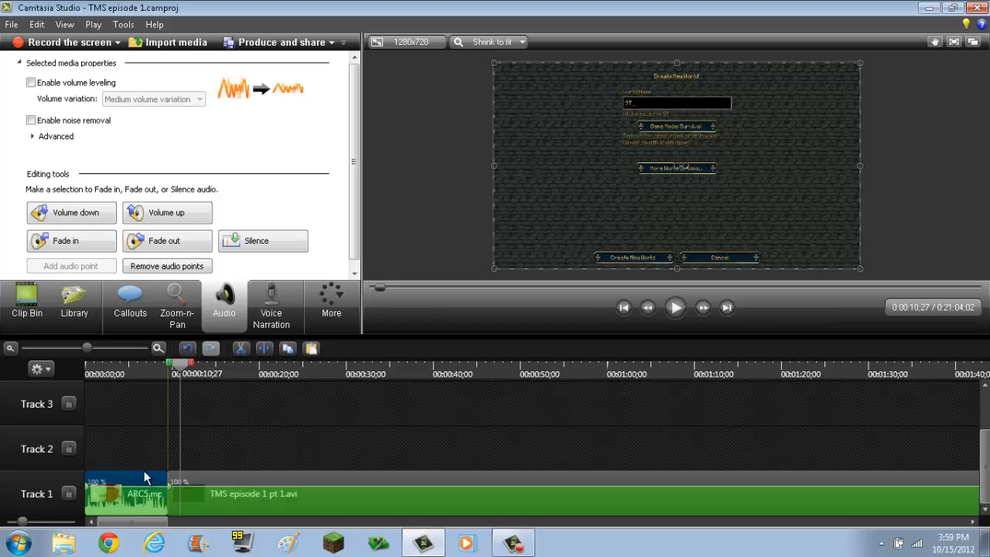
left_click_drag(144, 479, 146, 438)
left_click_drag(182, 473, 52, 488)
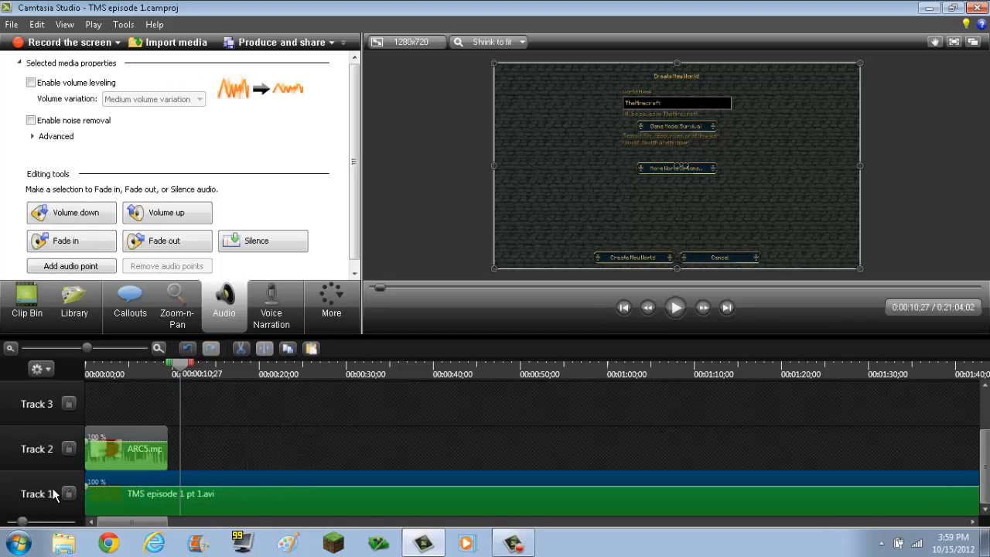
left_click_drag(170, 476, 276, 483)
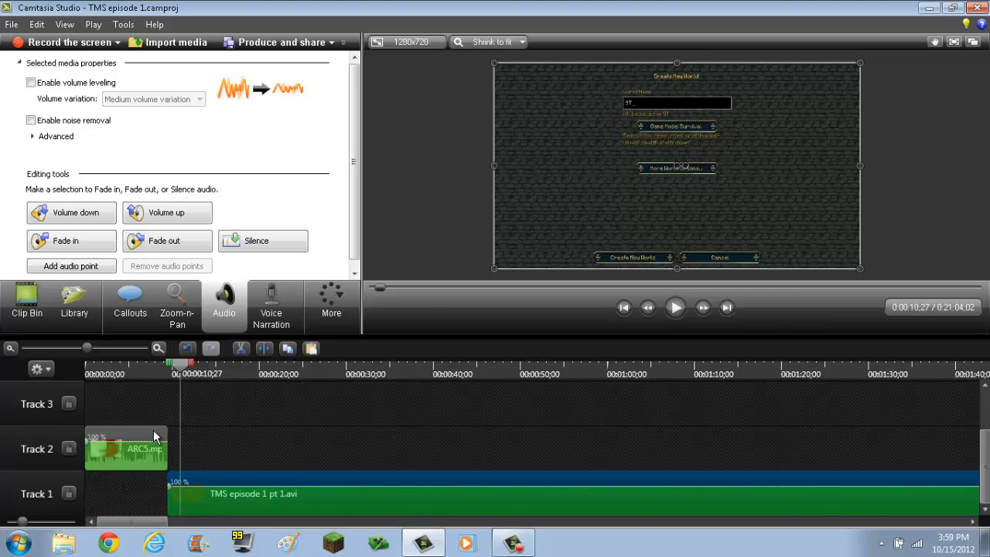
left_click_drag(154, 430, 105, 483)
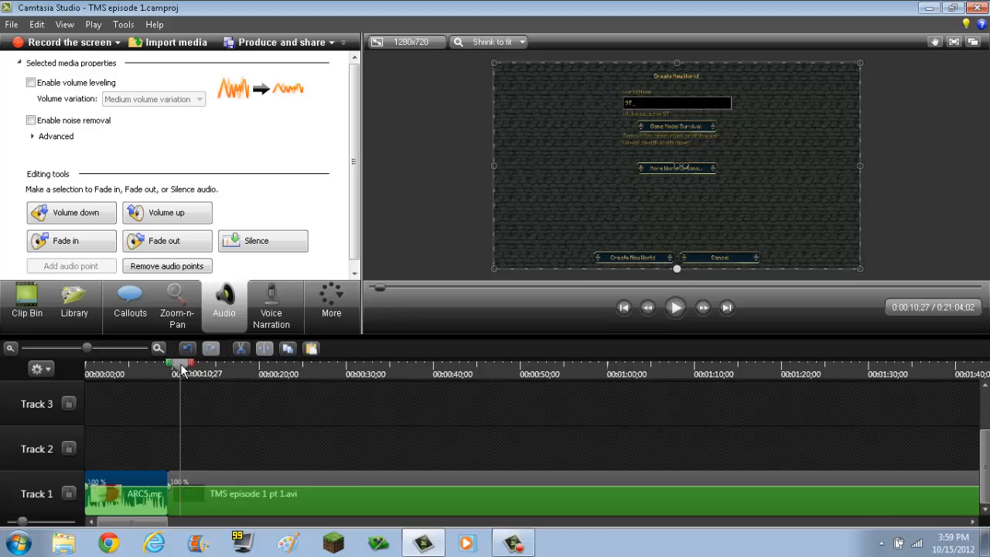
Add SIXZEROONE camtasia tut.camrec to Tracks 2 and 3 and align its screen and system audio clips with the timeline start.
left_click(27, 302)
left_click_drag(38, 105, 107, 435)
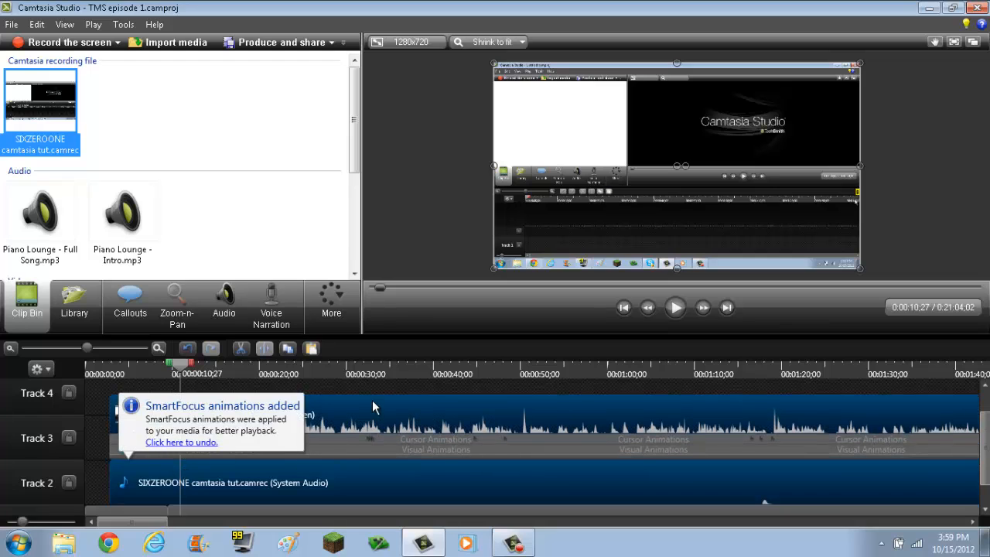
left_click_drag(364, 411, 239, 418)
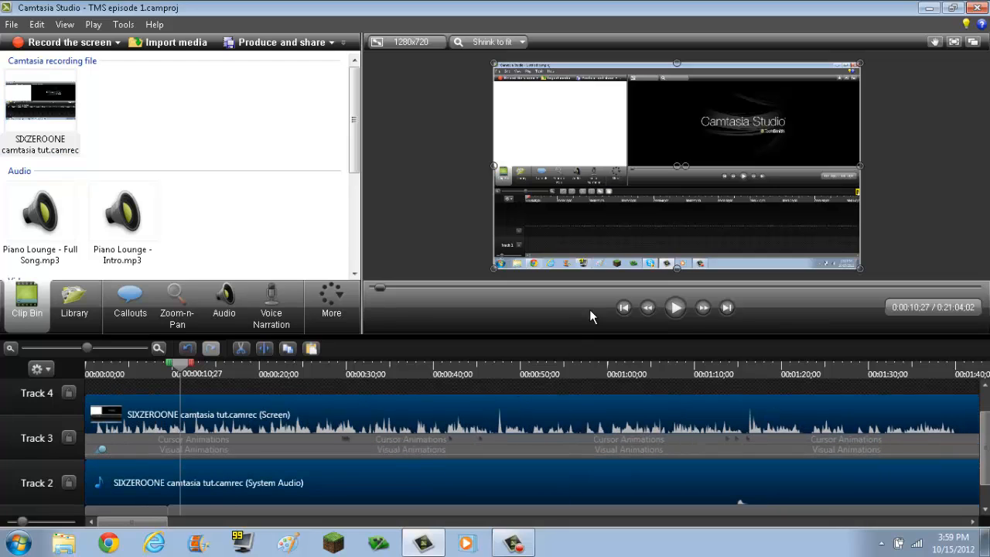
Preview the SIXZEROONE recording briefly from the current position and again from the start of the timeline.
left_click(671, 311)
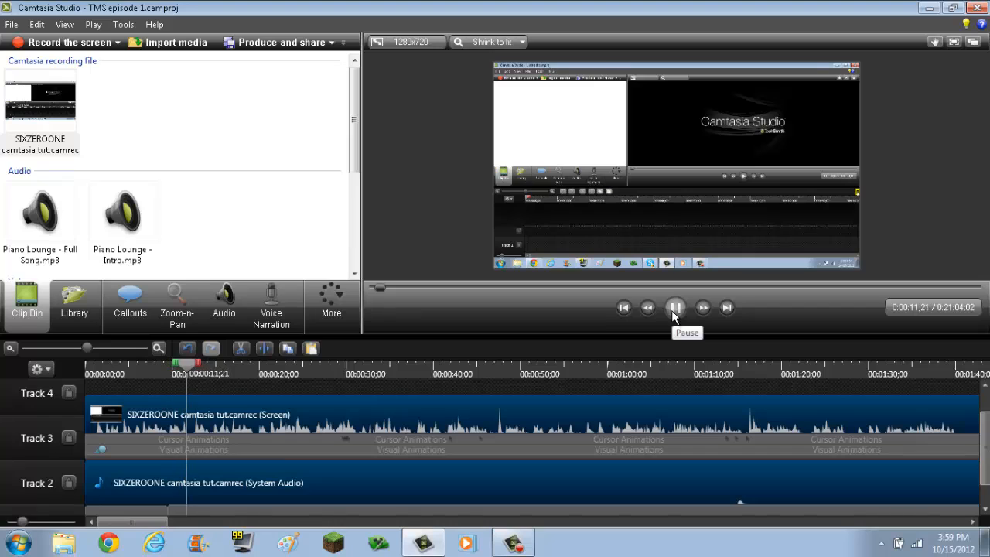
left_click(675, 310)
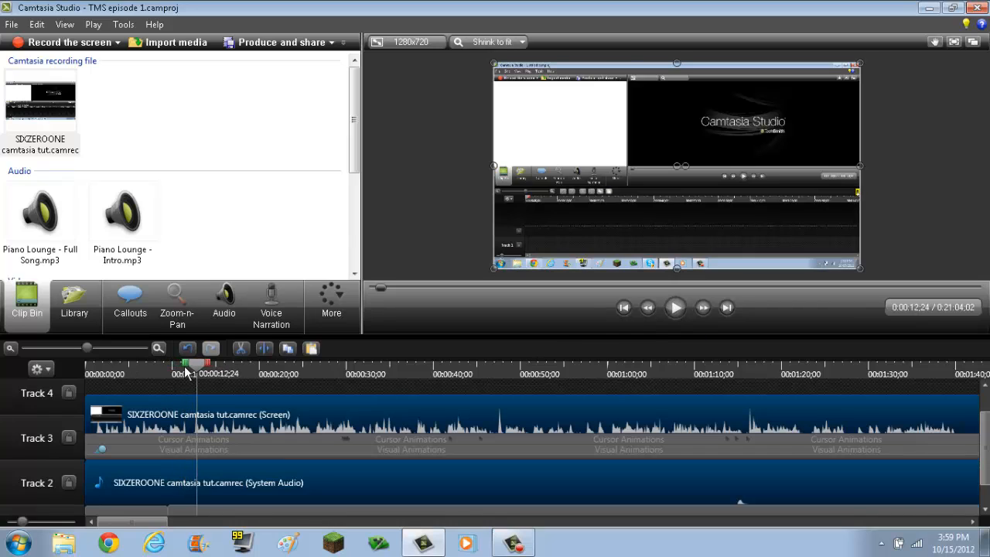
left_click_drag(200, 366, 90, 367)
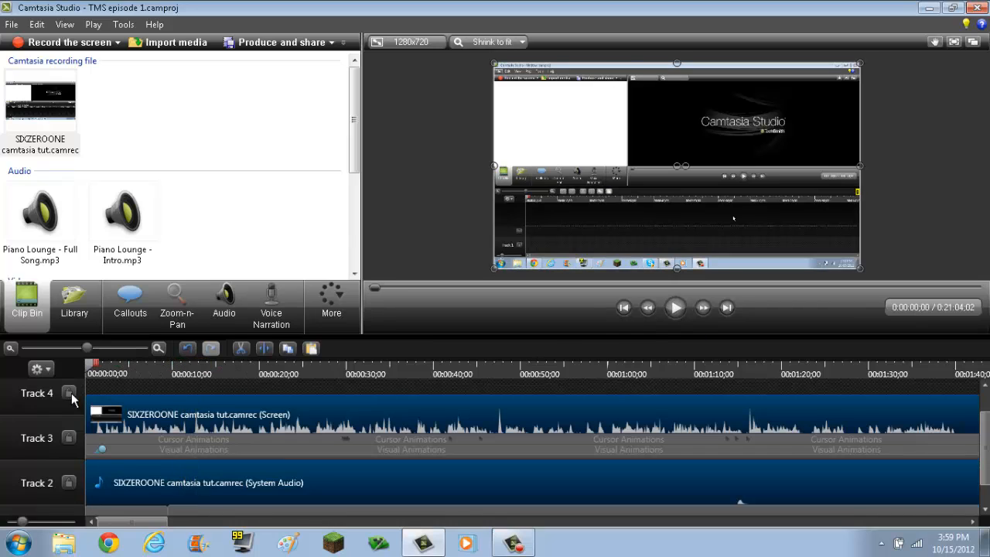
left_click(675, 309)
left_click(275, 441)
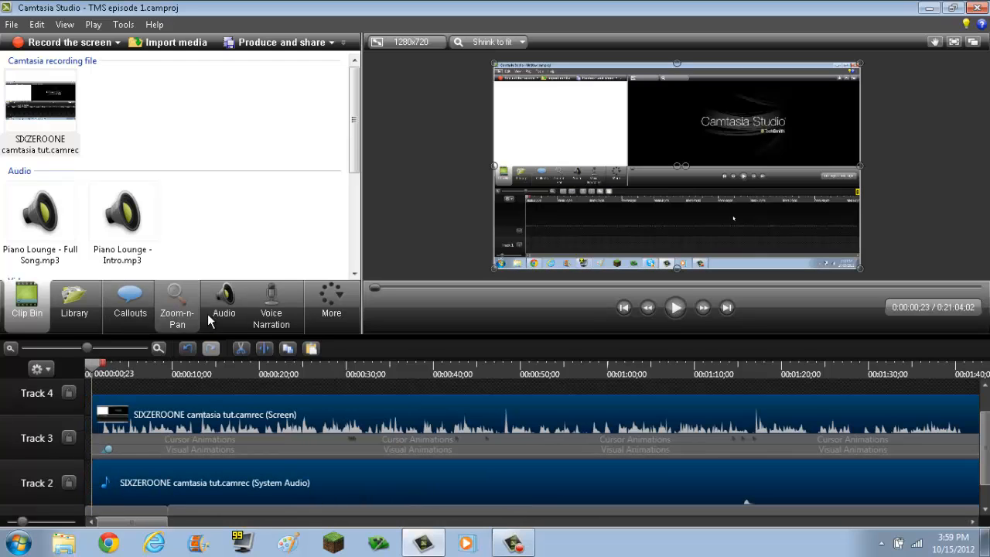
Lower the recording's system audio on Track 2 to silence and raise the screen clip's audio volume on Track 3.
left_click(236, 318)
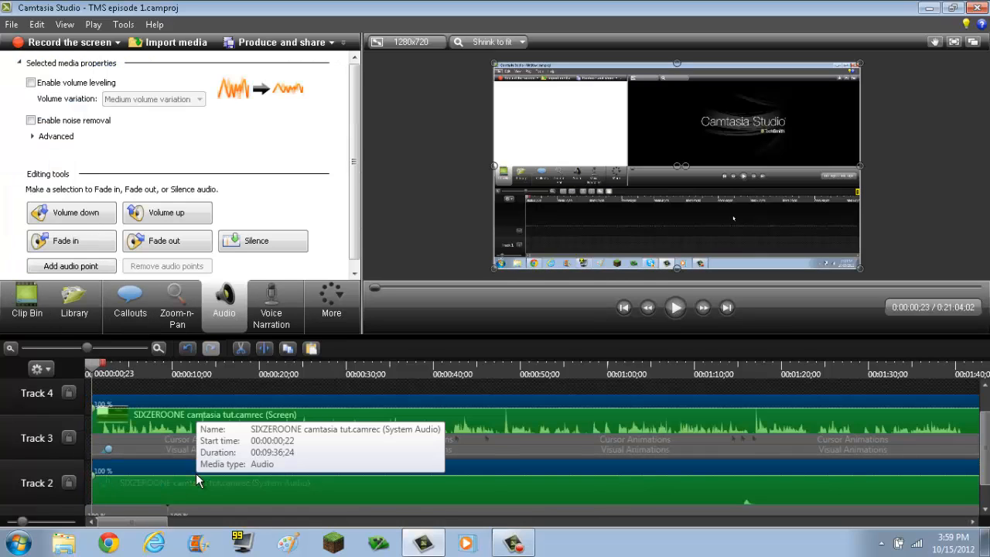
left_click_drag(196, 474, 170, 517)
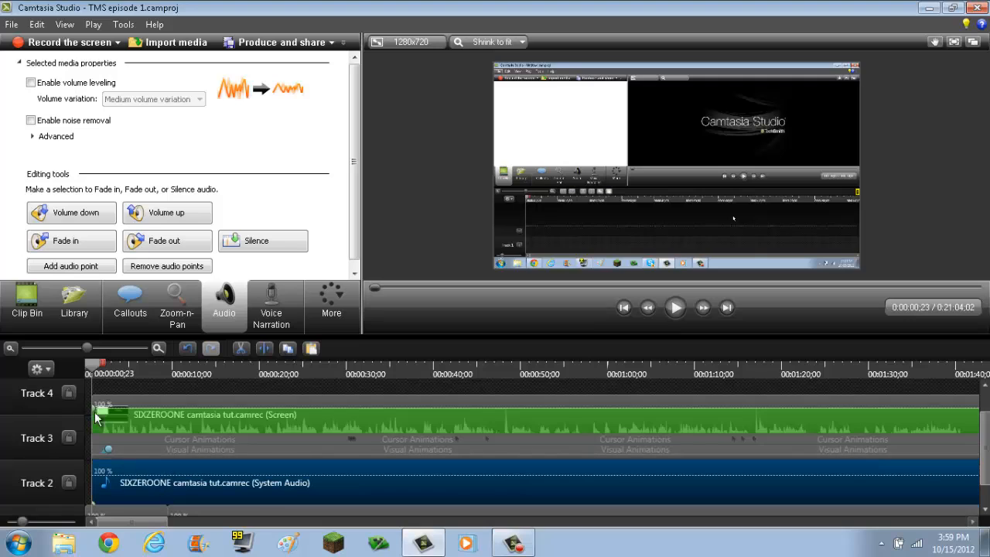
left_click_drag(142, 408, 151, 402)
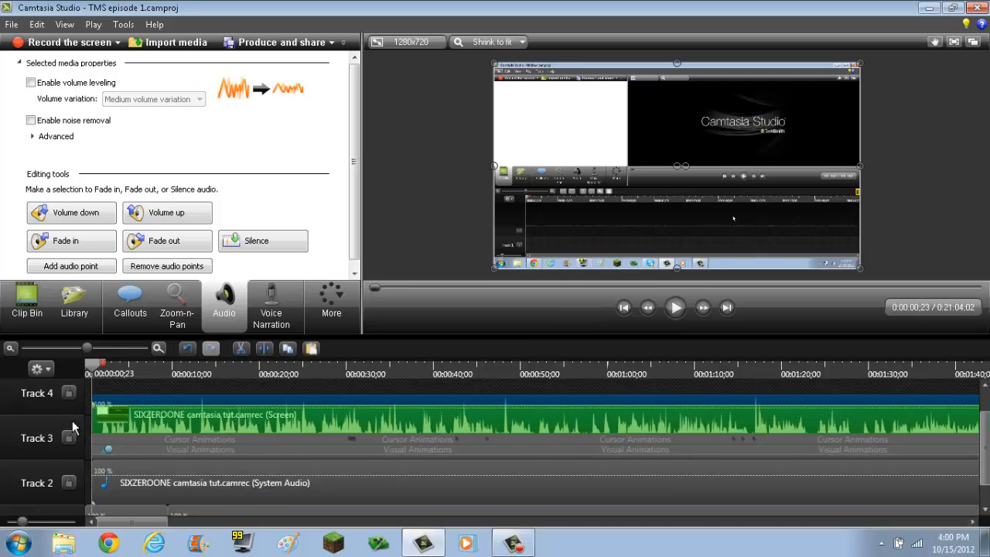
Return the playhead and both SIXZEROONE recording clips to the start of the timeline.
left_click(97, 371)
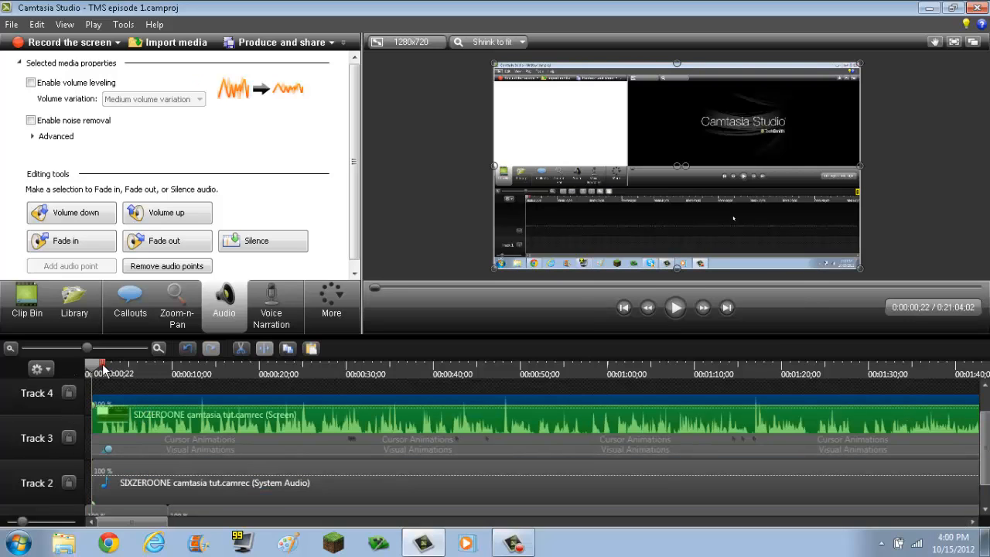
left_click_drag(90, 369, 65, 404)
left_click(115, 463)
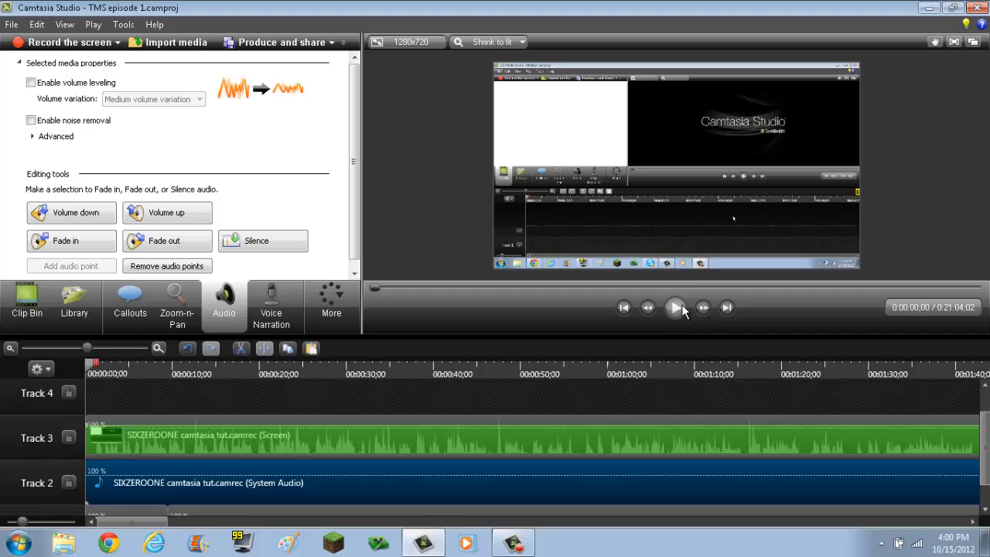
Undo the SIXZEROONE recording's volume and position edits and its placement on Tracks 2 and 3, and return the playhead to the timeline start.
left_click(681, 306)
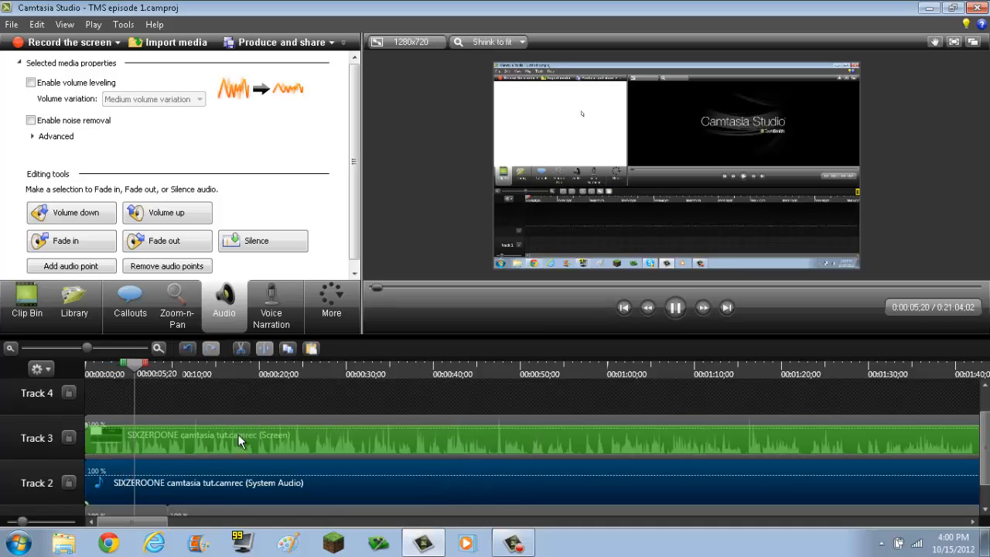
left_click(187, 349)
left_click(187, 349)
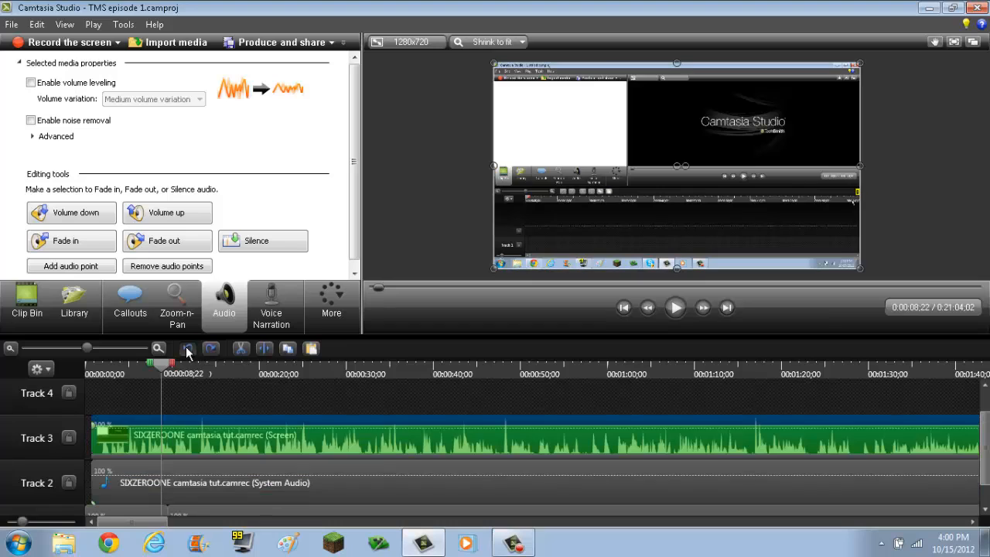
left_click(186, 349)
left_click(187, 349)
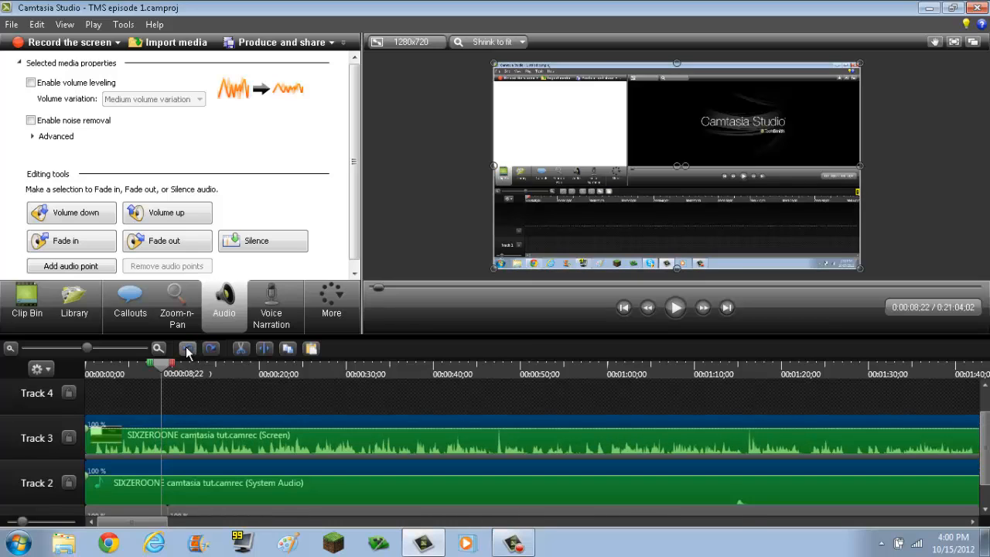
left_click(187, 349)
left_click(186, 349)
left_click(188, 349)
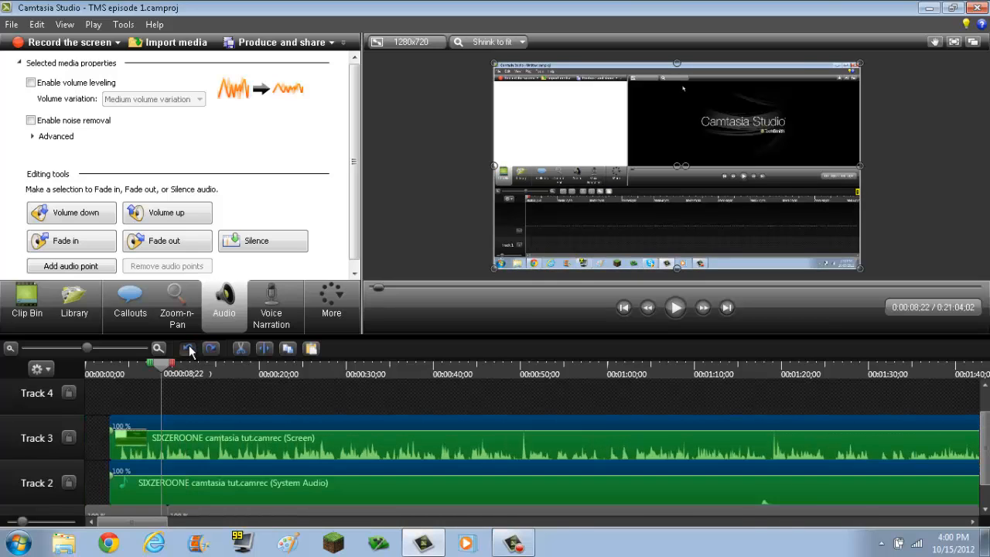
left_click(188, 349)
scroll(376, 464, "down", 1)
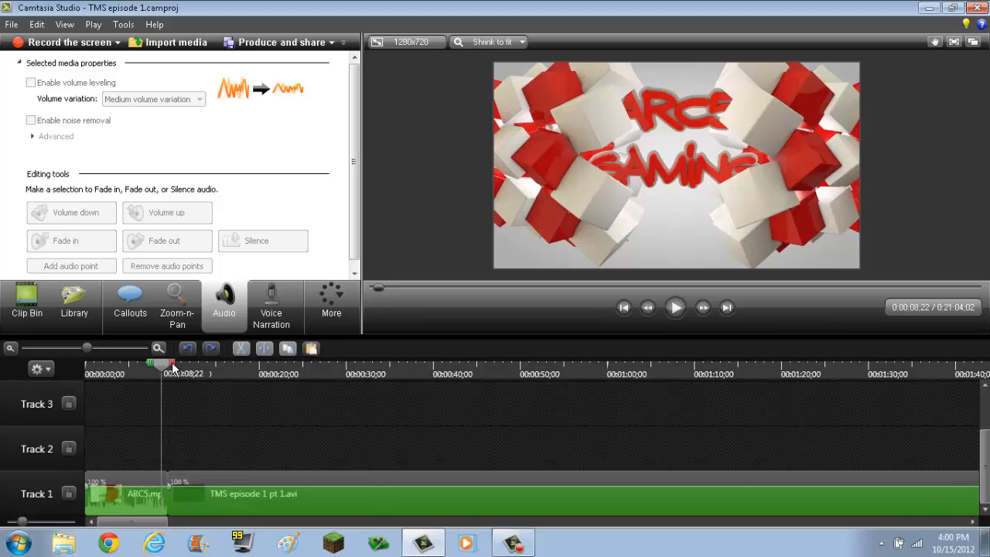
left_click_drag(165, 363, 70, 389)
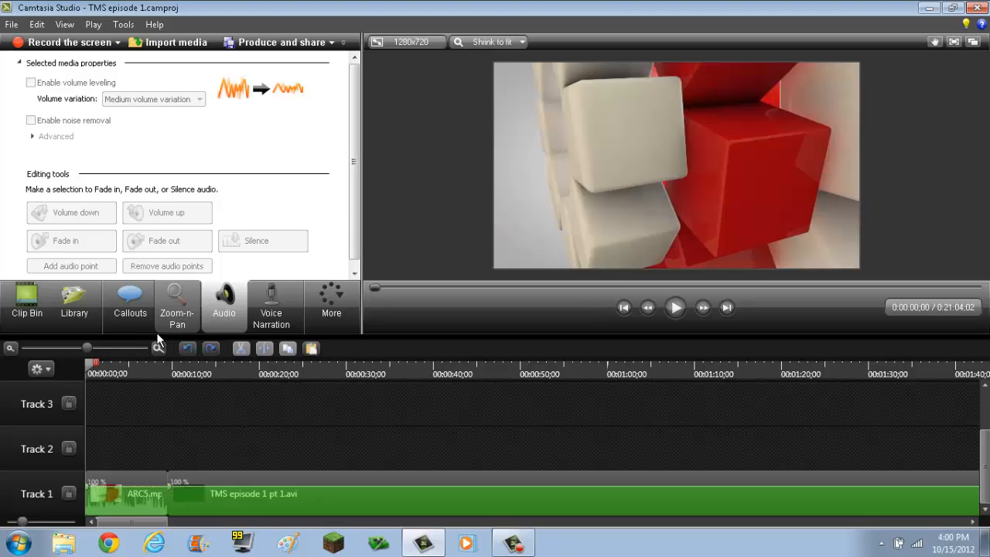
Remove both audio files, including the Piano Lounge song, from the Clip Bin.
left_click(139, 320)
left_click(32, 311)
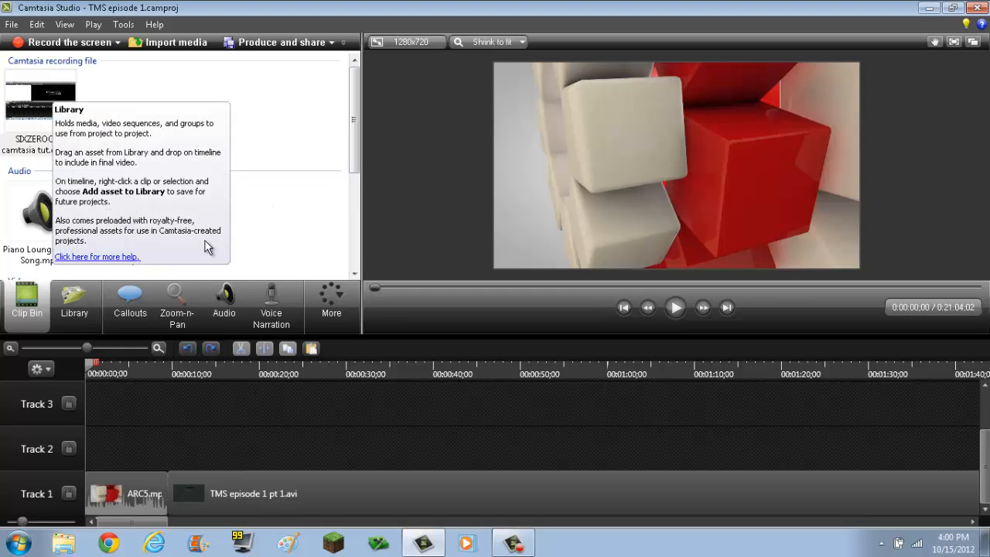
left_click_drag(248, 229, 14, 241)
right_click(54, 219)
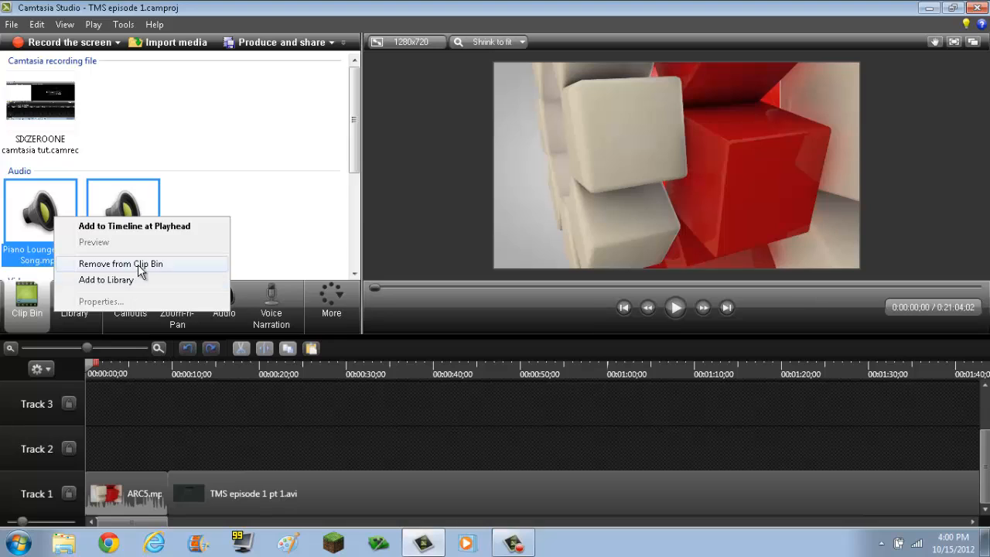
left_click(139, 266)
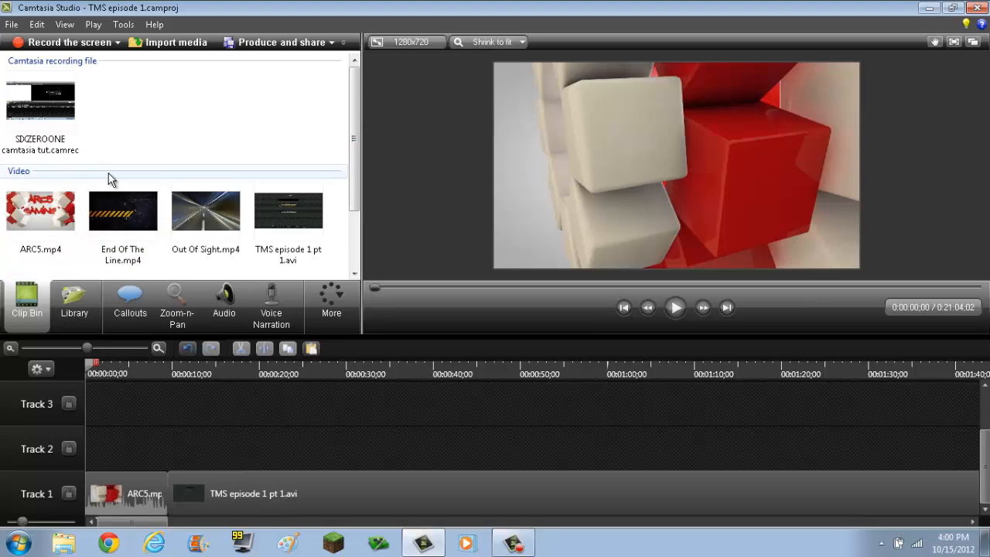
Remove the unused videos End Of The Line.mp4 and Out Of Sight.mp4 from the Clip Bin.
left_click(93, 194)
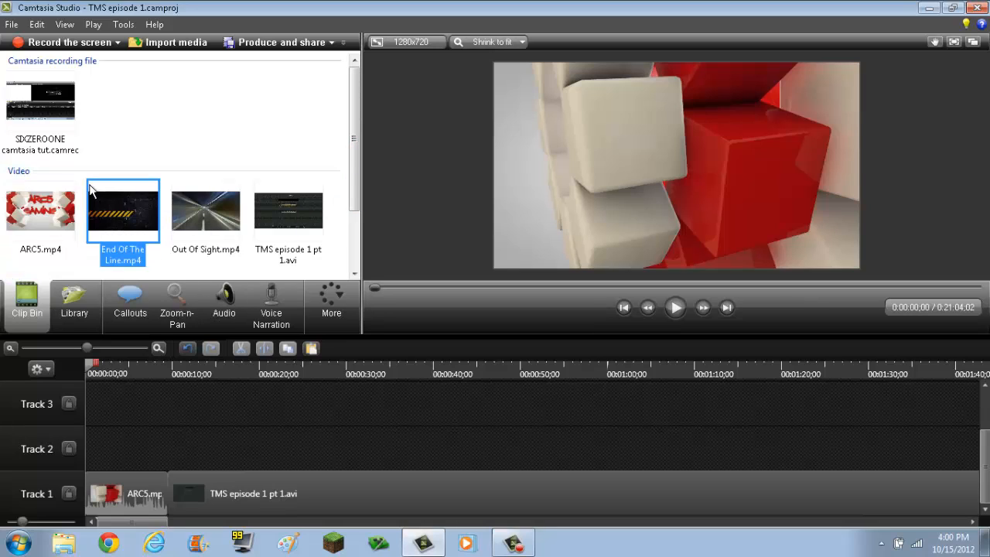
key("ctrl+a")
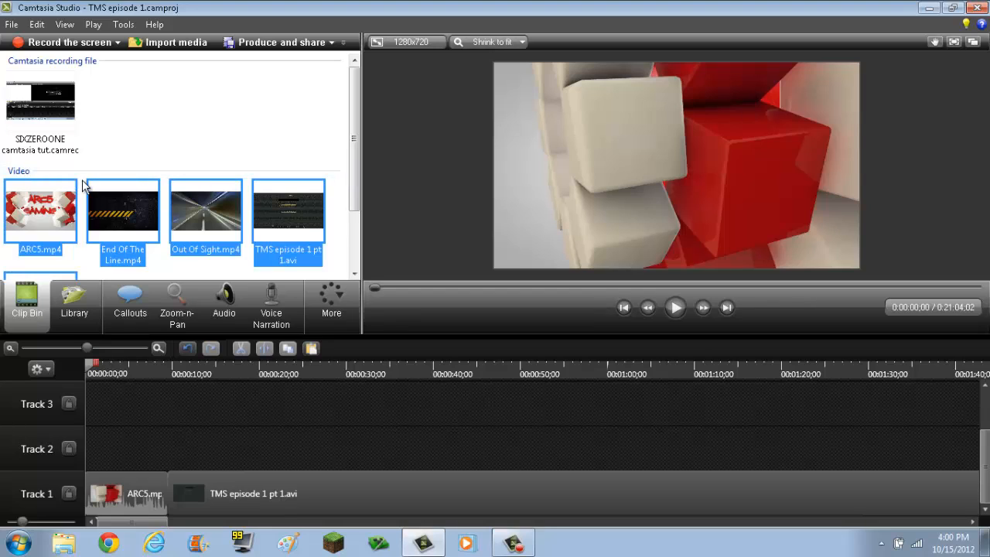
left_click(100, 213)
left_click(222, 259, "ctrl")
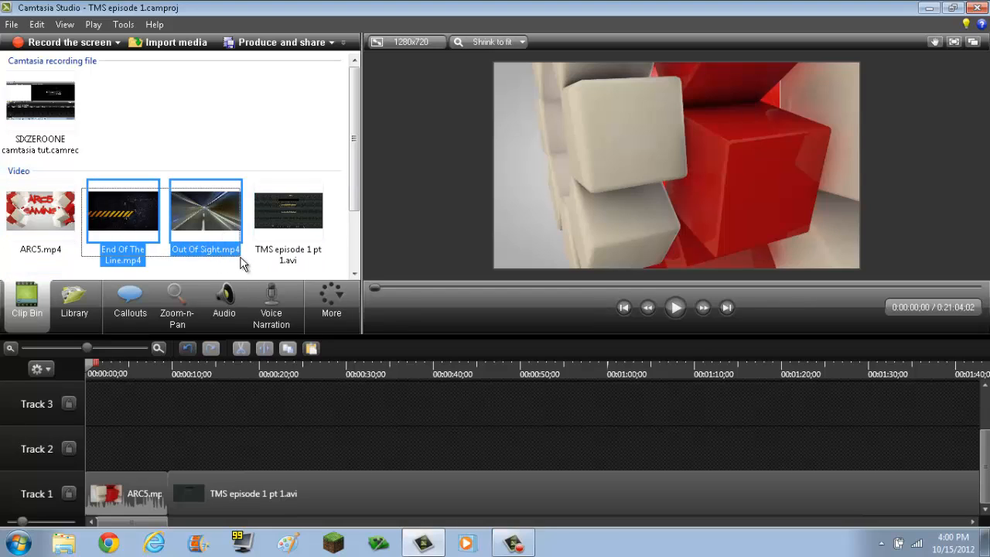
right_click(241, 263)
left_click(333, 270)
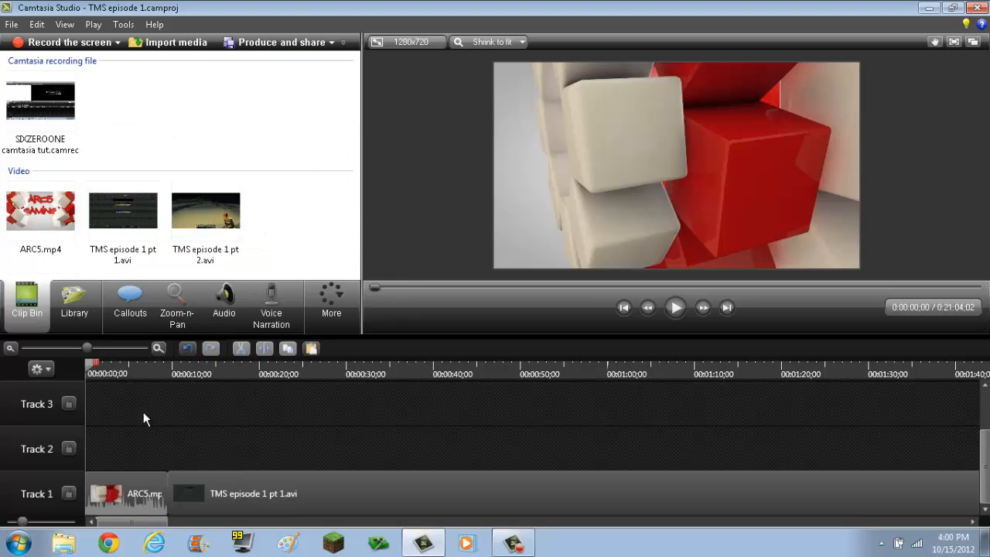
left_click_drag(203, 476, 204, 476)
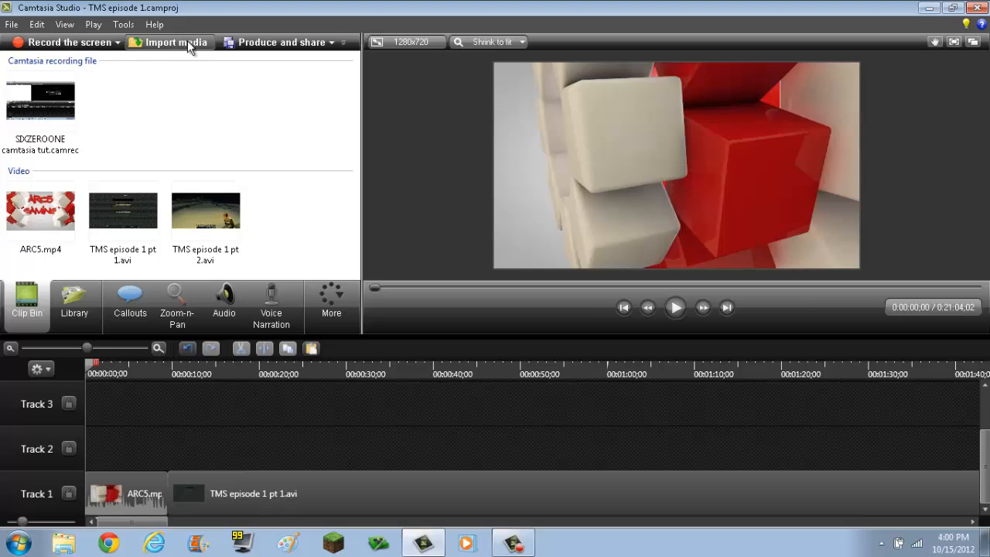
Look through the project file commands, recent recordings and recent projects, and the canvas, timeline and timeline snapping view options.
left_click(11, 25)
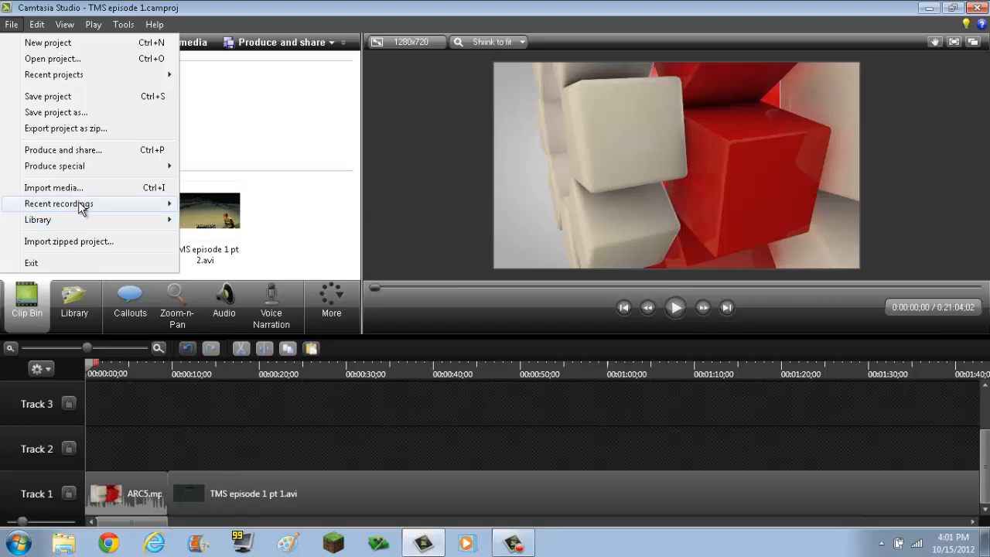
mouse_move(84, 205)
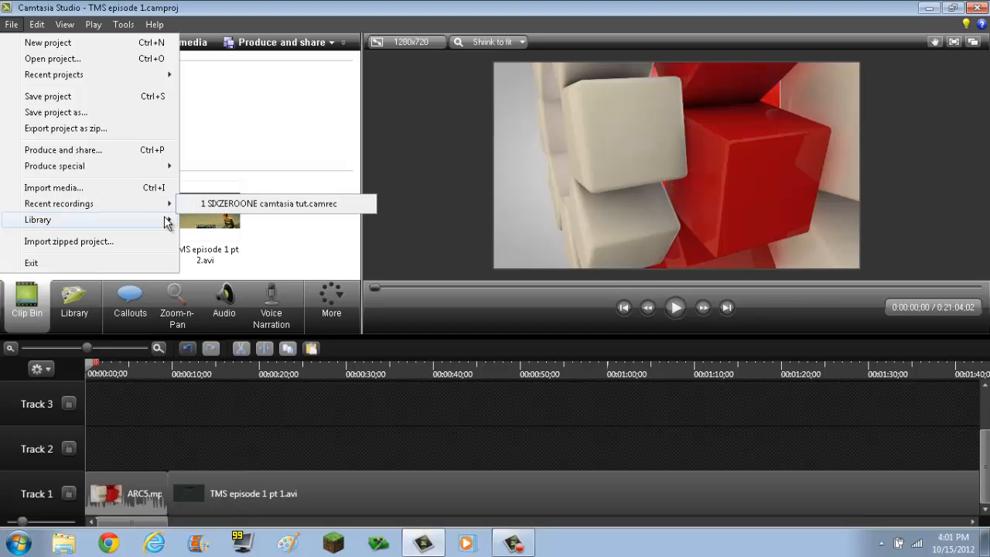
mouse_move(167, 221)
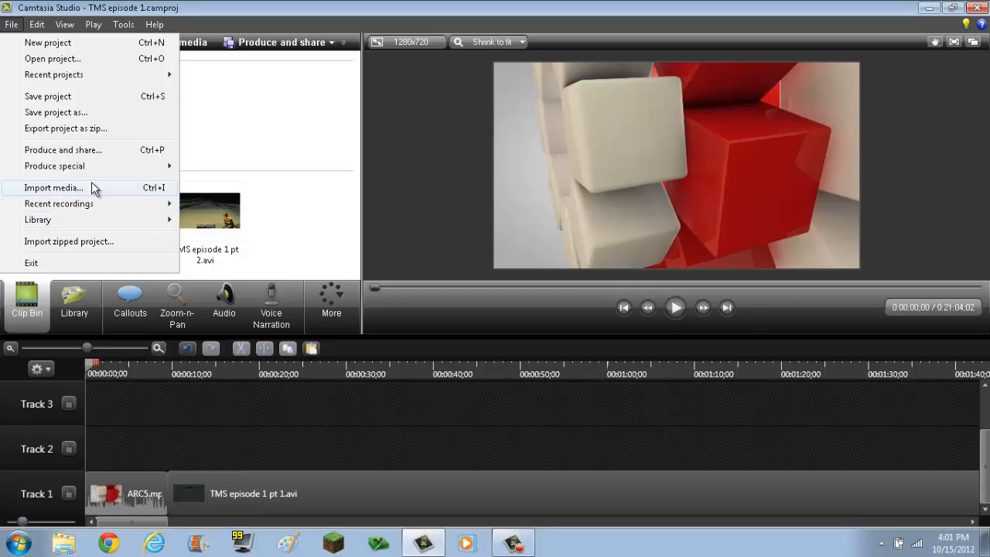
mouse_move(99, 169)
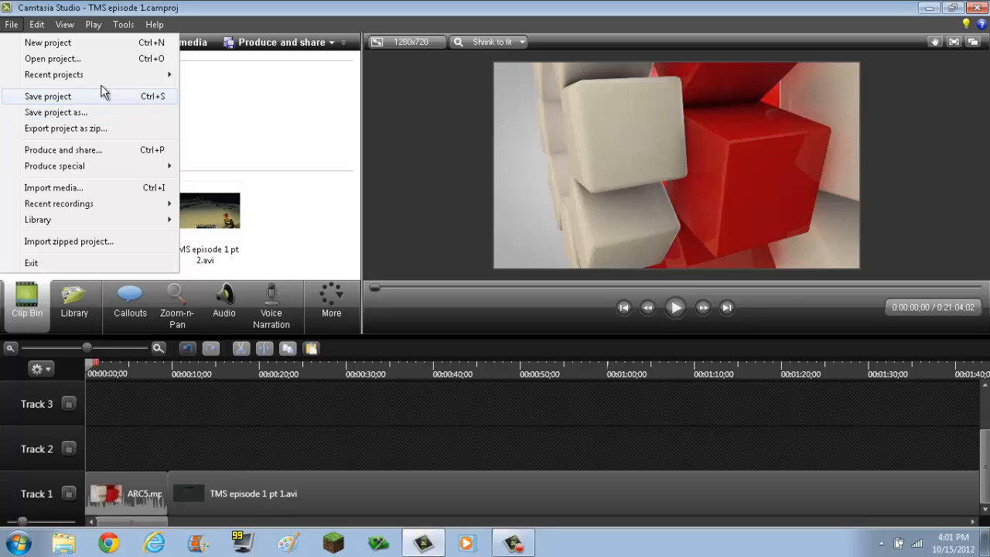
mouse_move(102, 77)
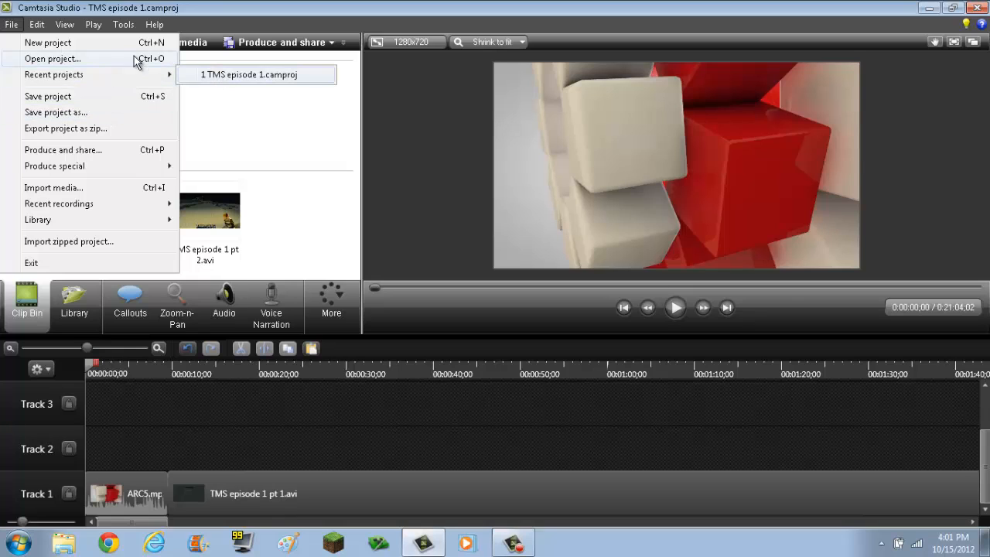
mouse_move(46, 33)
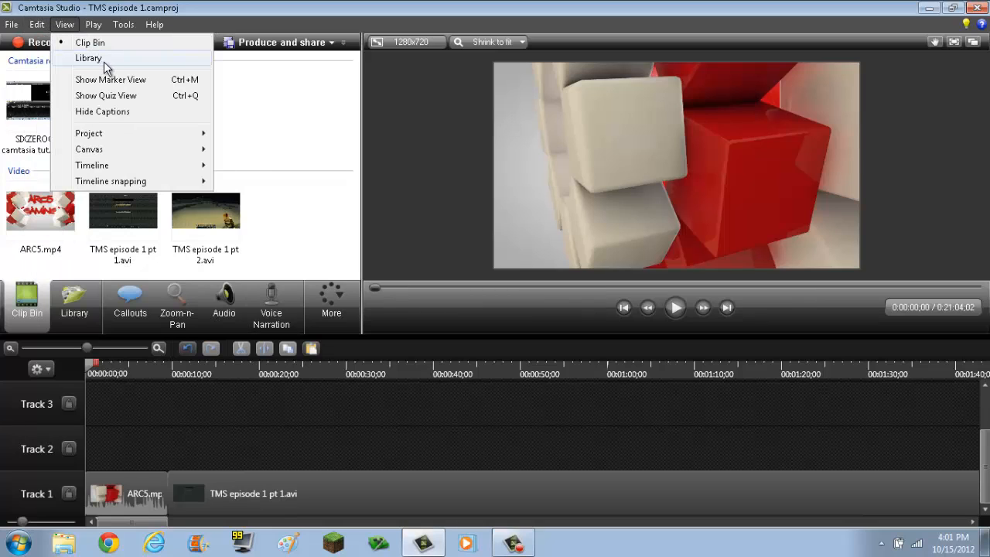
mouse_move(131, 187)
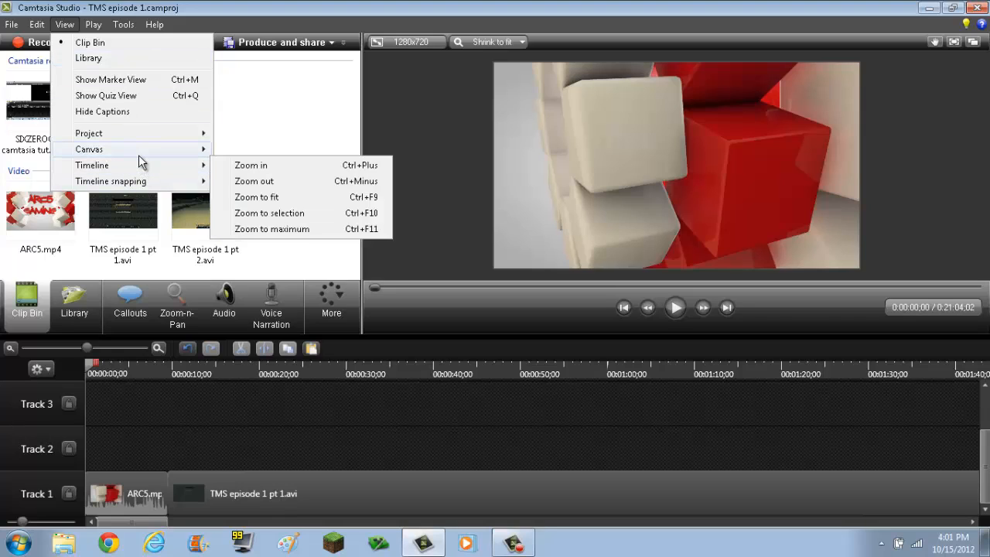
mouse_move(138, 155)
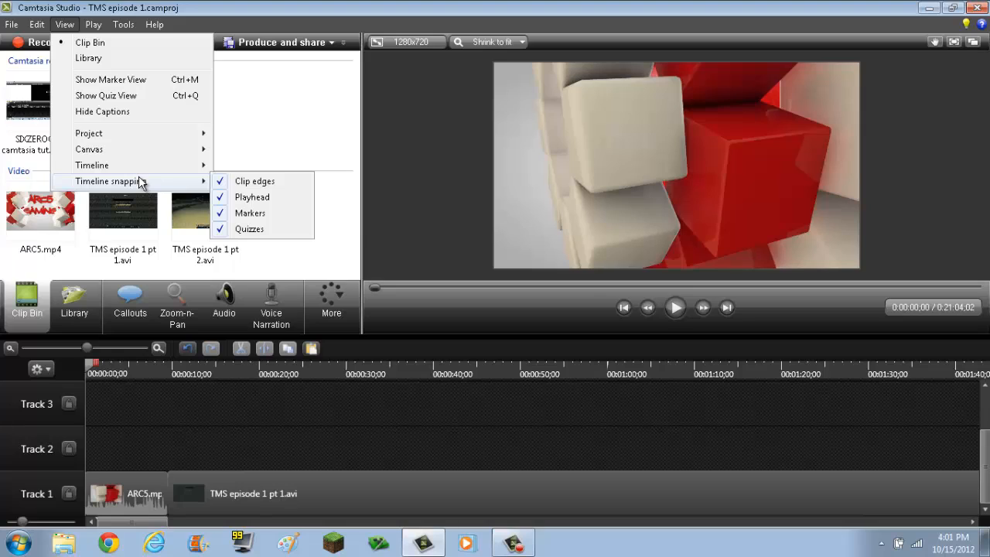
mouse_move(141, 166)
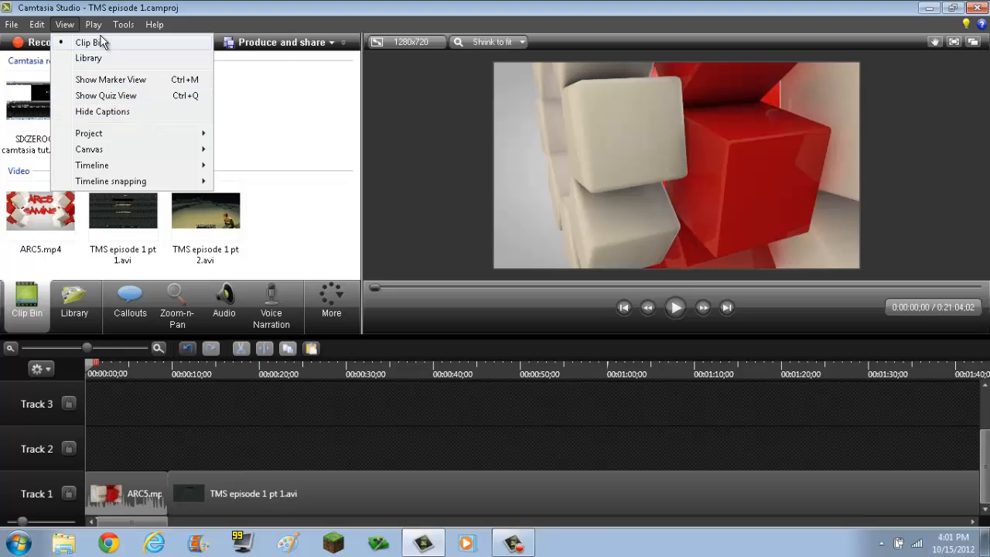
Look through the playback commands, the editing, studio and sharing tools, and the available help resources.
mouse_move(93, 24)
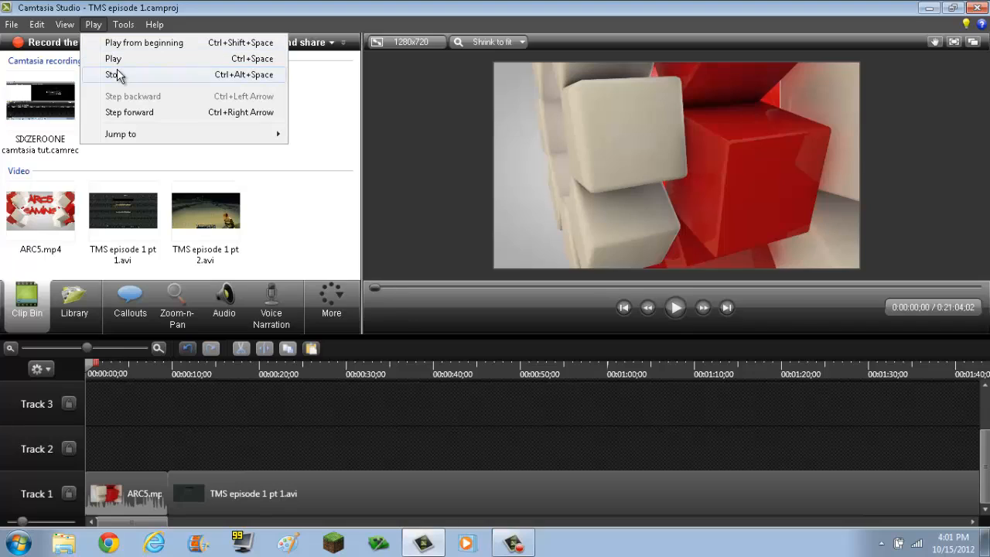
mouse_move(140, 136)
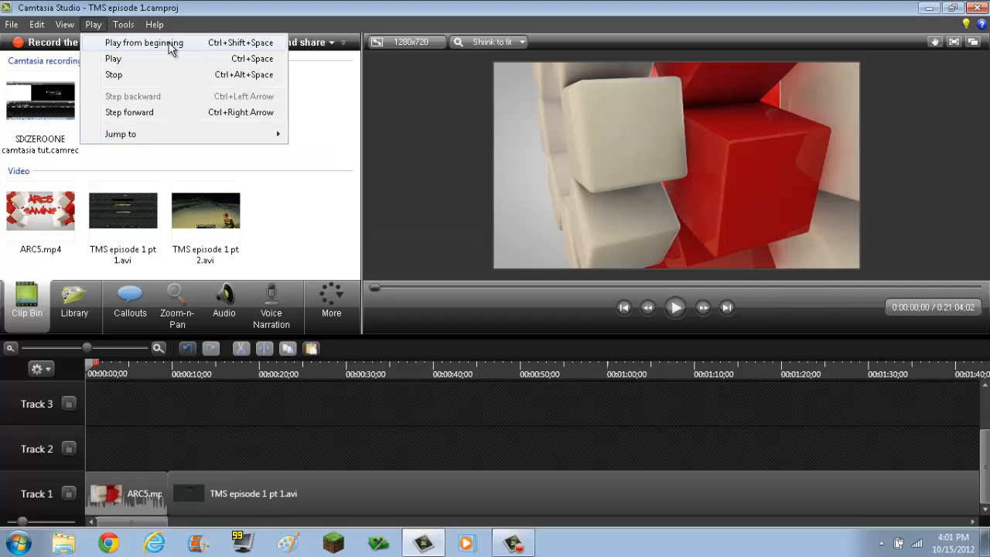
mouse_move(130, 23)
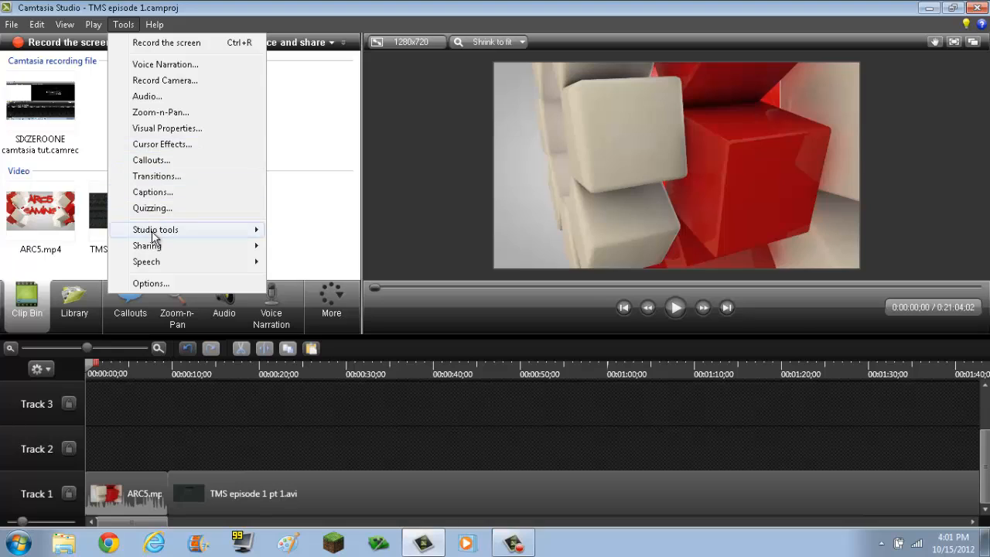
mouse_move(152, 235)
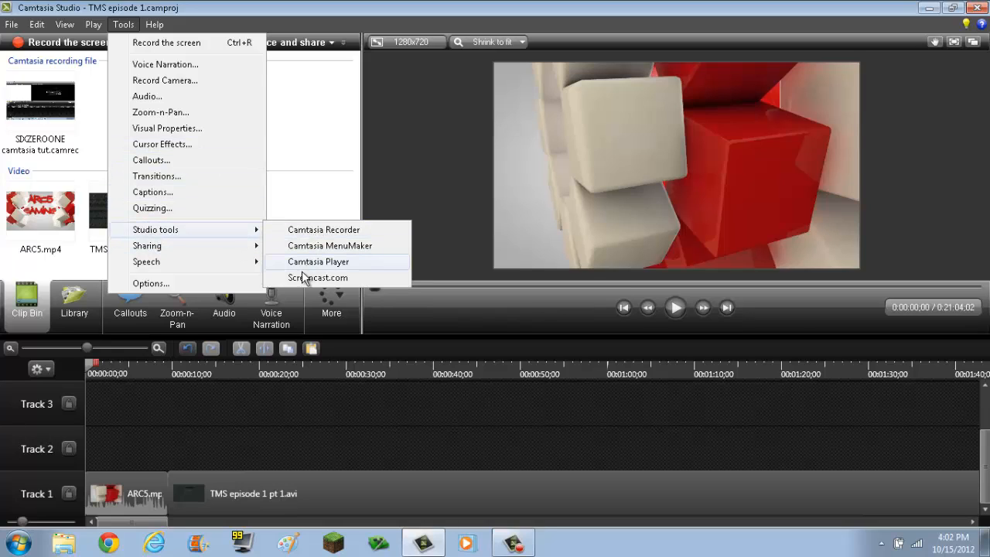
mouse_move(200, 249)
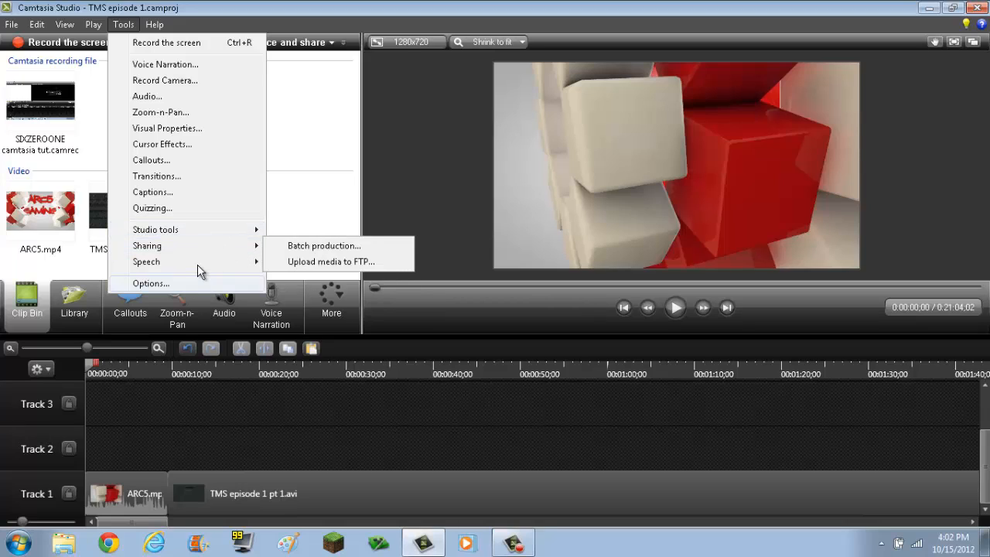
mouse_move(203, 267)
left_click(181, 20)
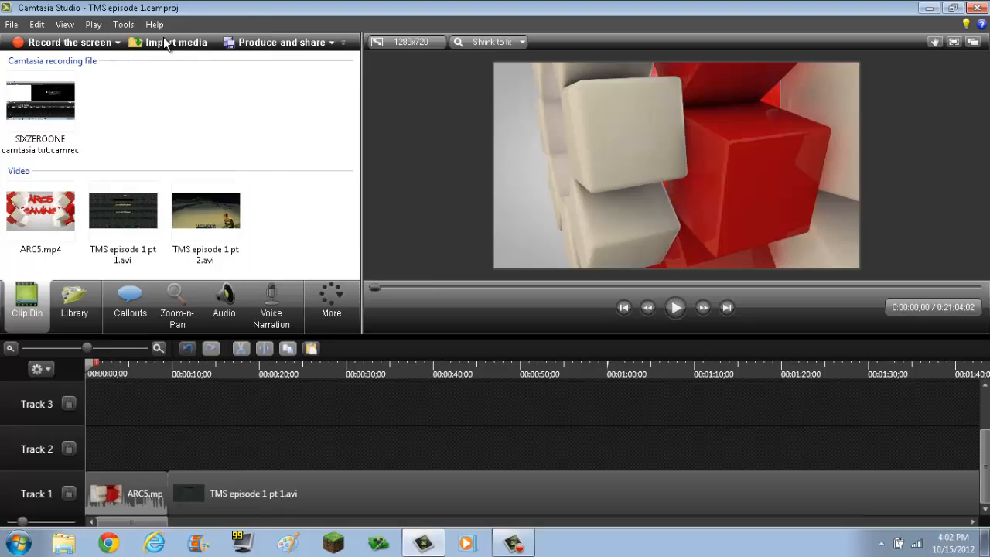
left_click(165, 28)
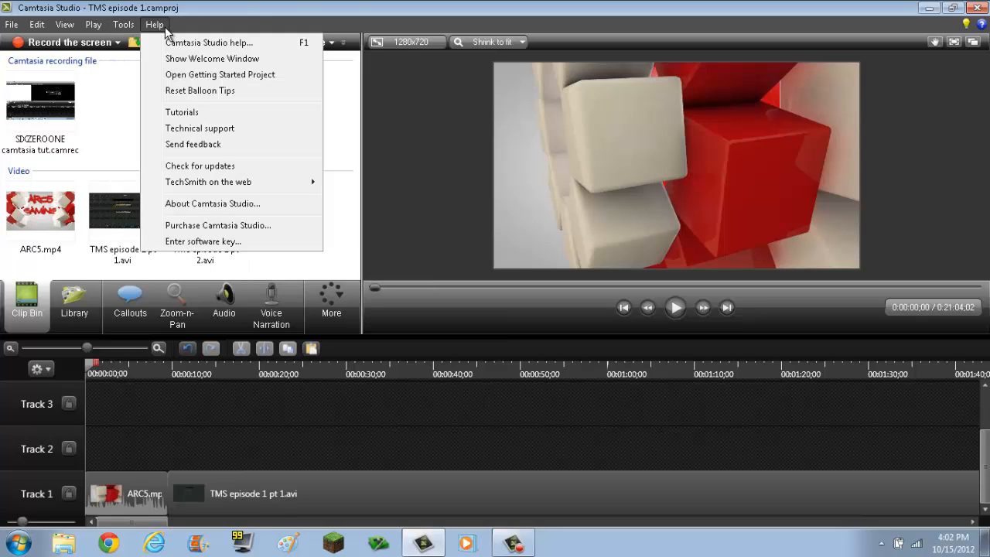
left_click(165, 28)
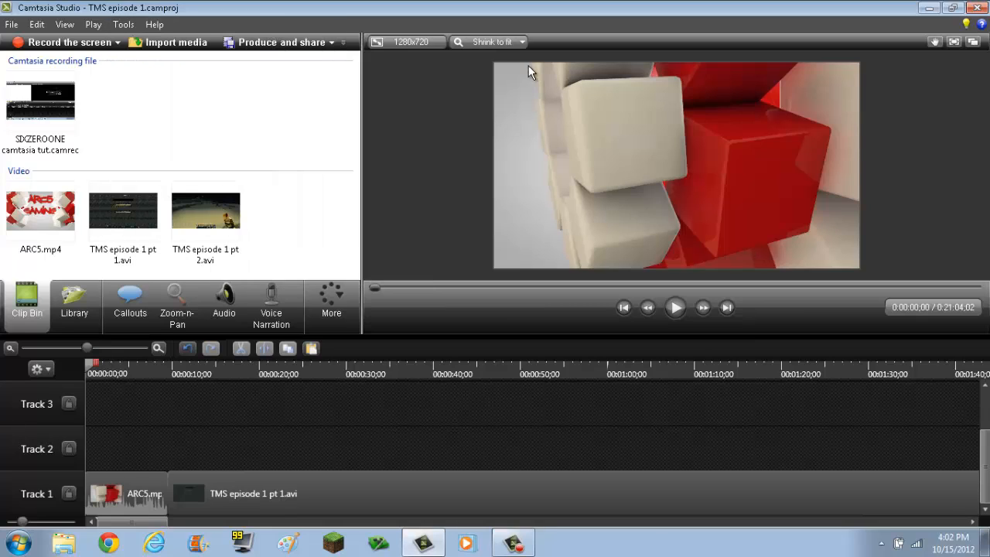
View the canvas full screen, and try detaching the video preview into a separate window and docking it back.
left_click(956, 44)
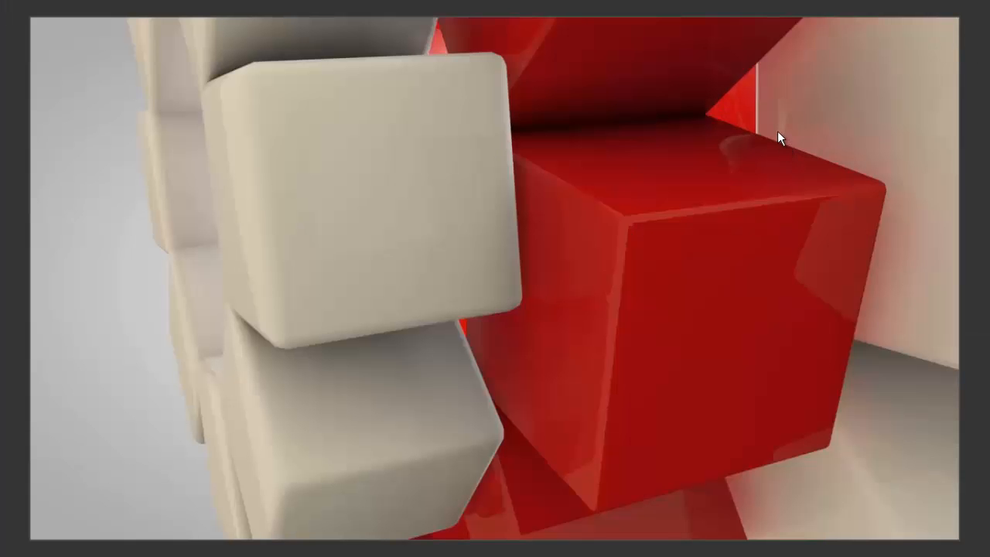
key("Escape")
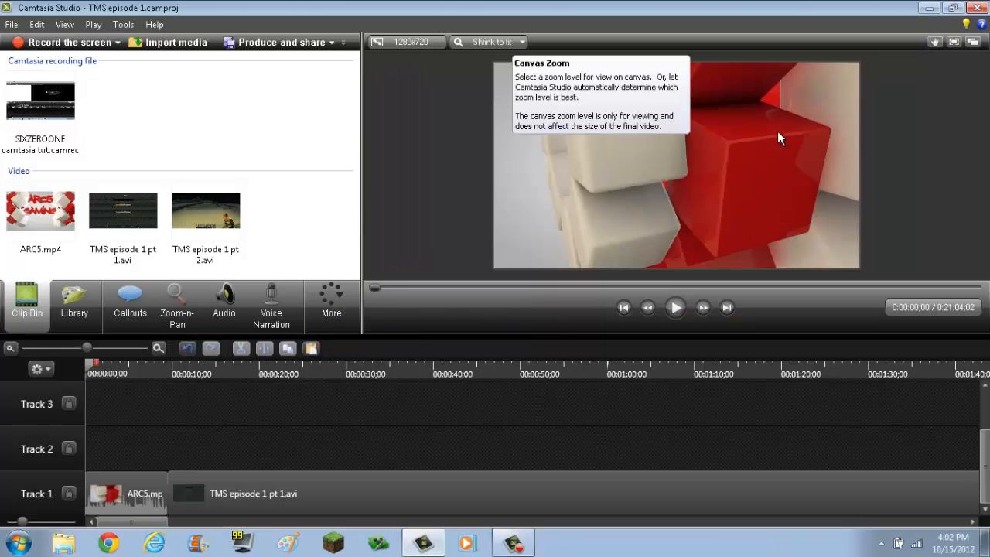
left_click(974, 43)
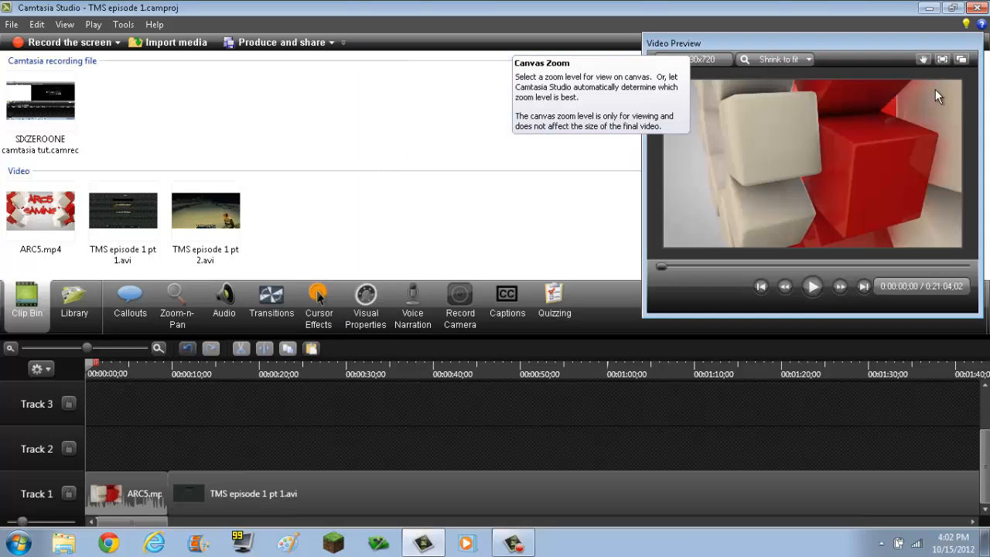
left_click_drag(761, 40, 598, 56)
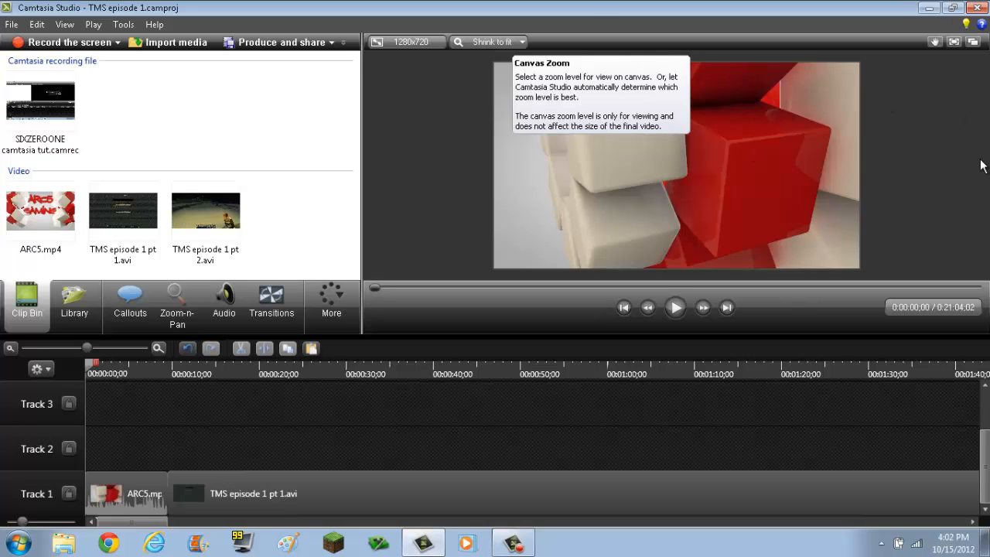
left_click(973, 42)
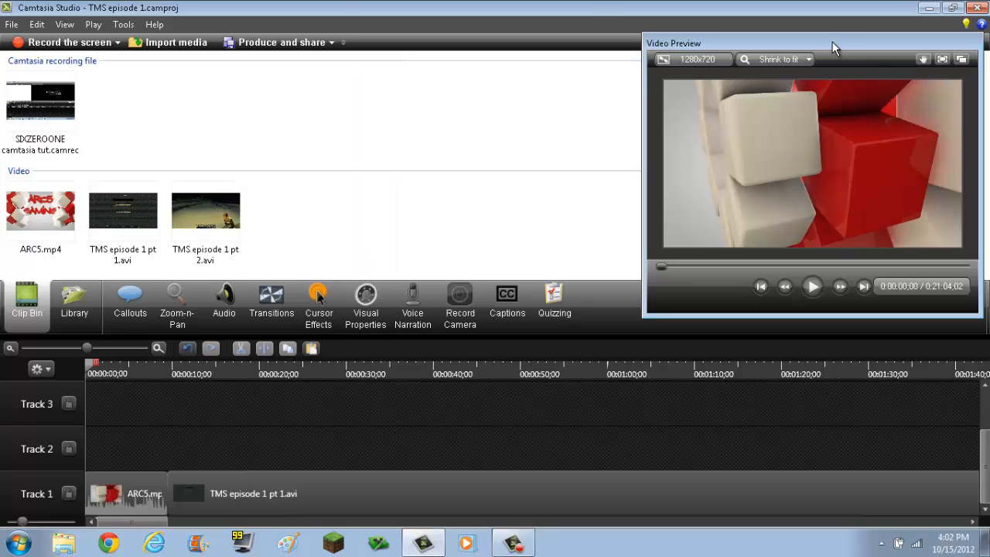
left_click_drag(825, 37, 744, 54)
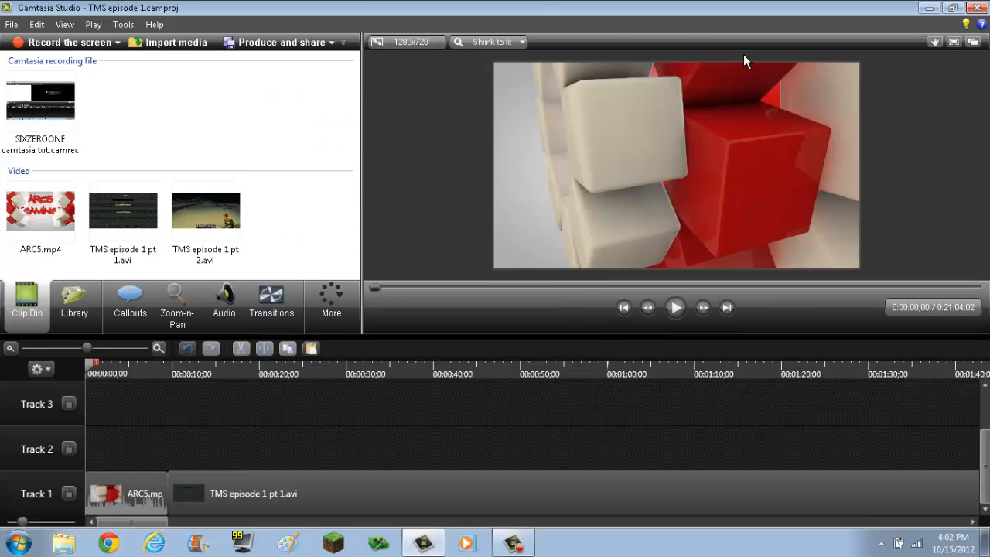